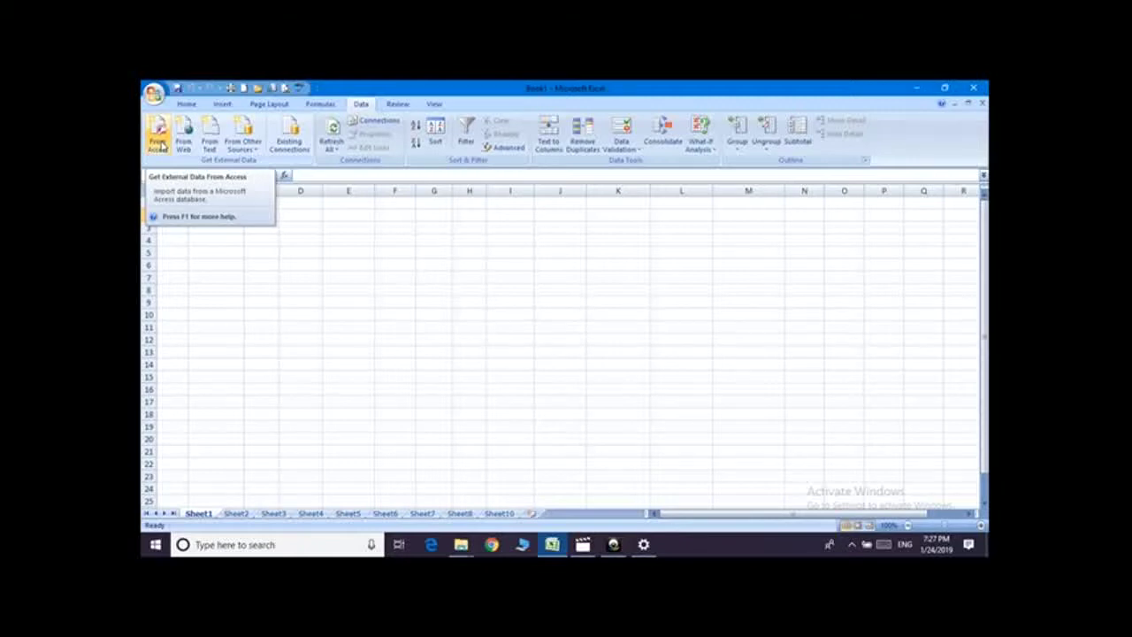
- Import the garima Access database as a table at B2, with headers Title through E-mail Address
click(162, 145)
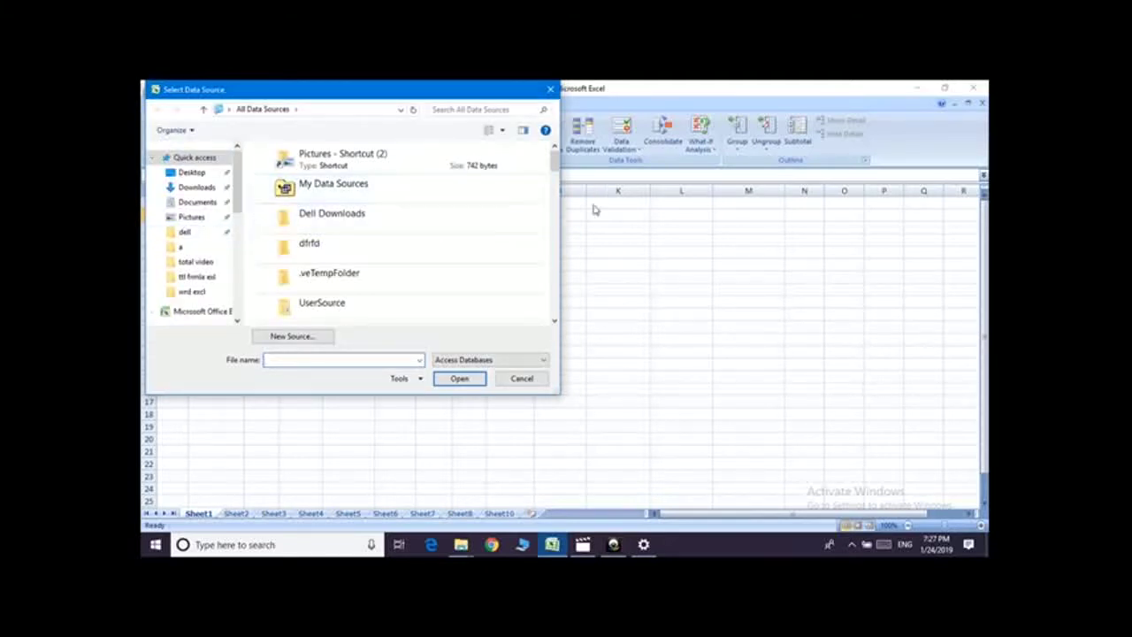
drag(554, 162, 568, 221)
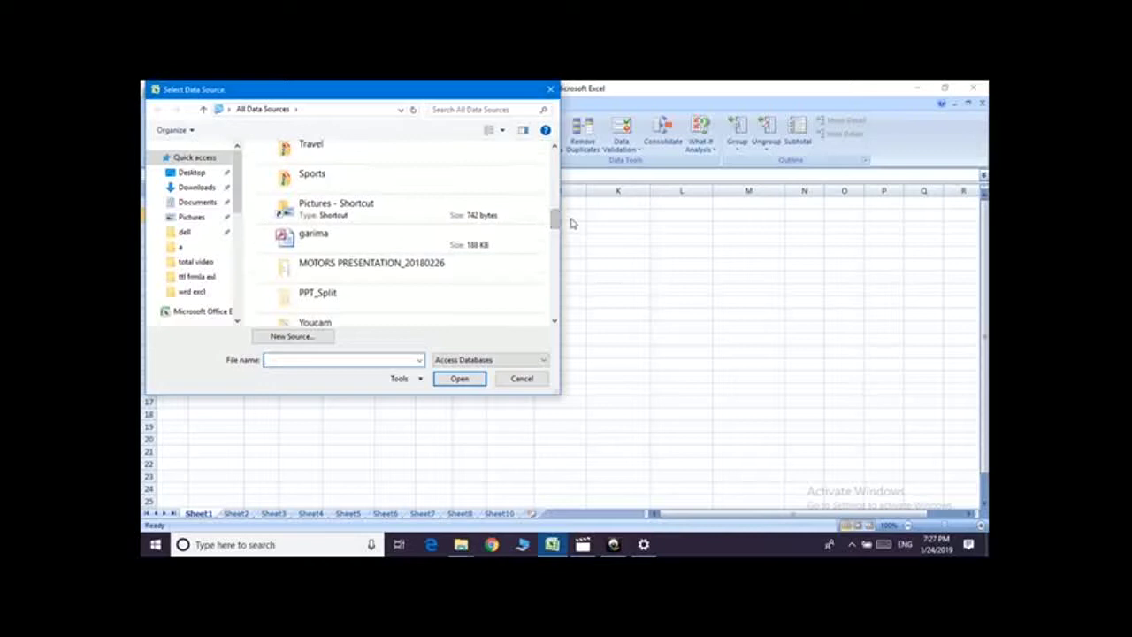
click(387, 241)
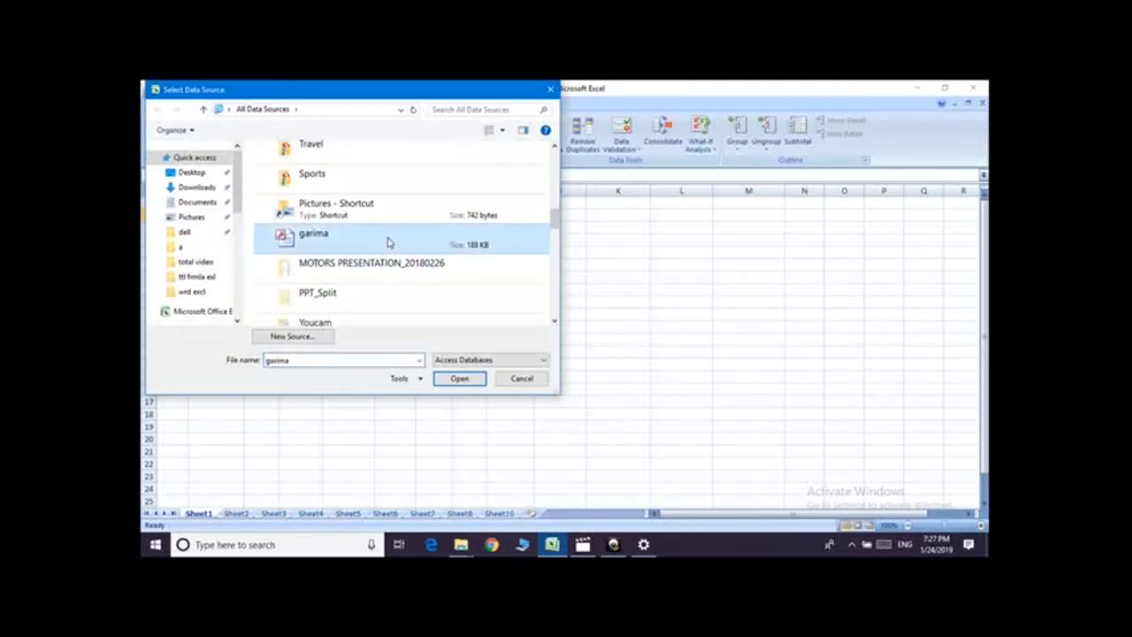
click(474, 378)
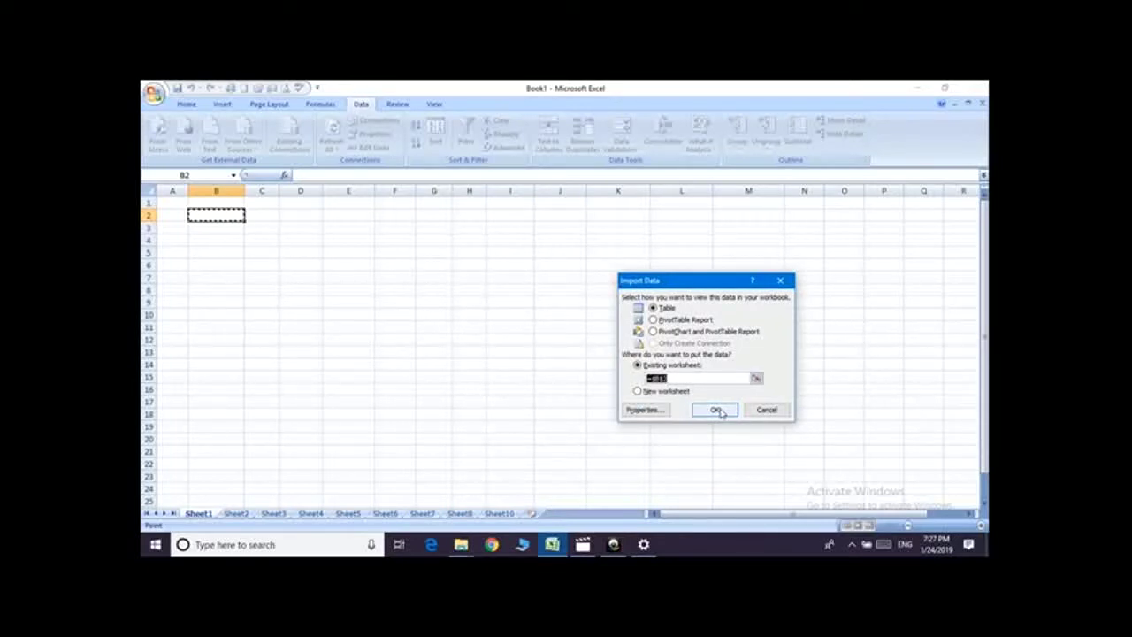
click(717, 410)
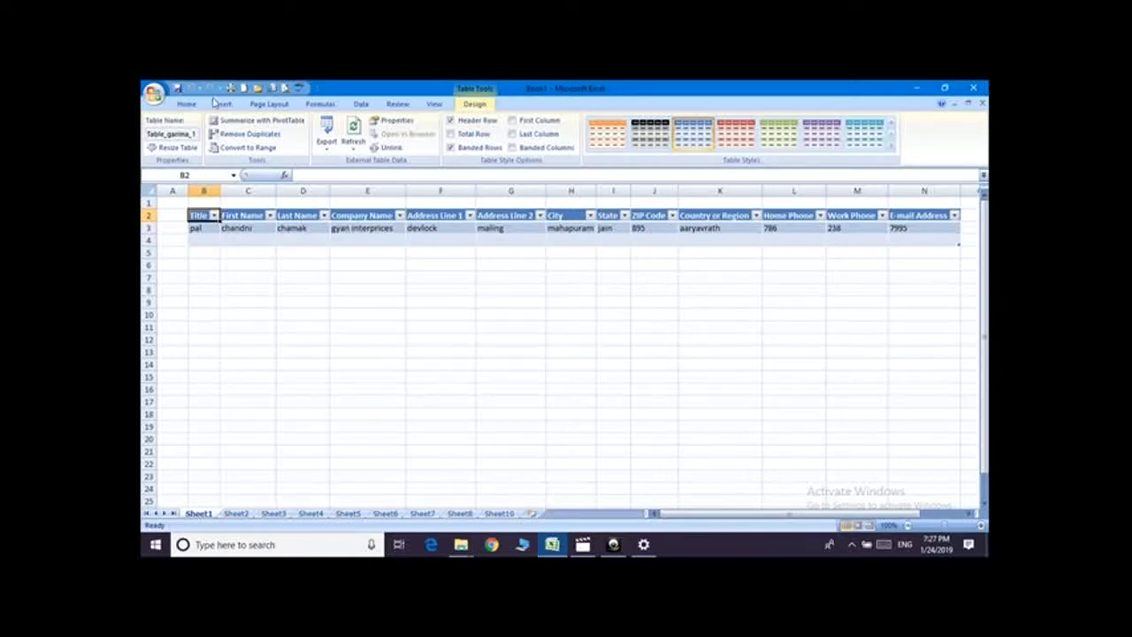
- Run a From Web import into D7, dismiss the error, then select D10
click(362, 106)
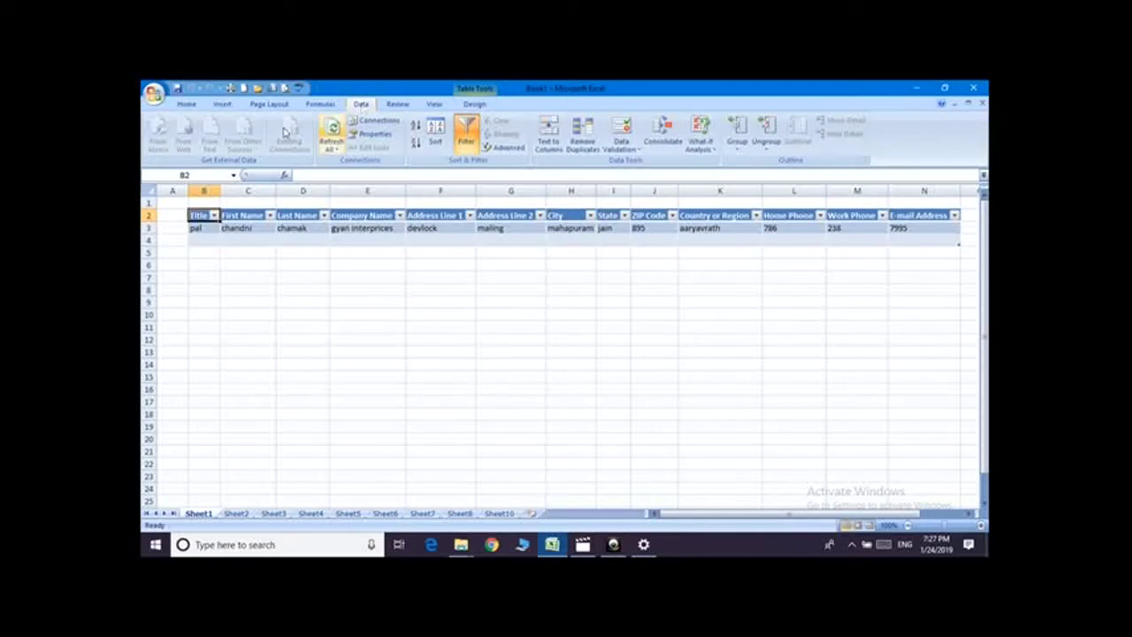
click(317, 276)
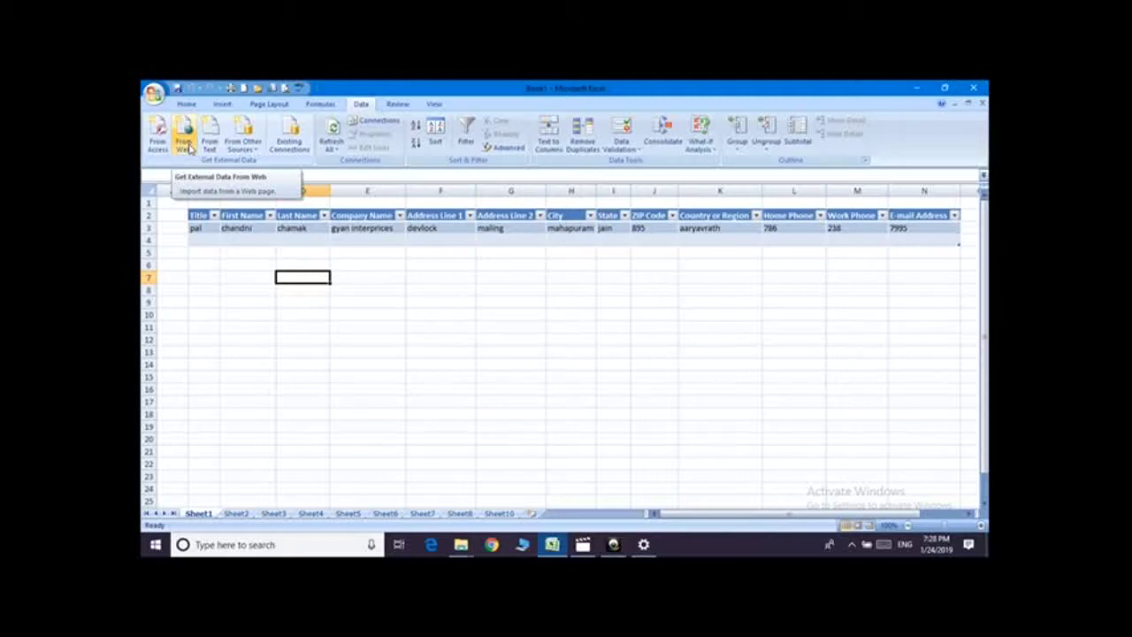
click(189, 148)
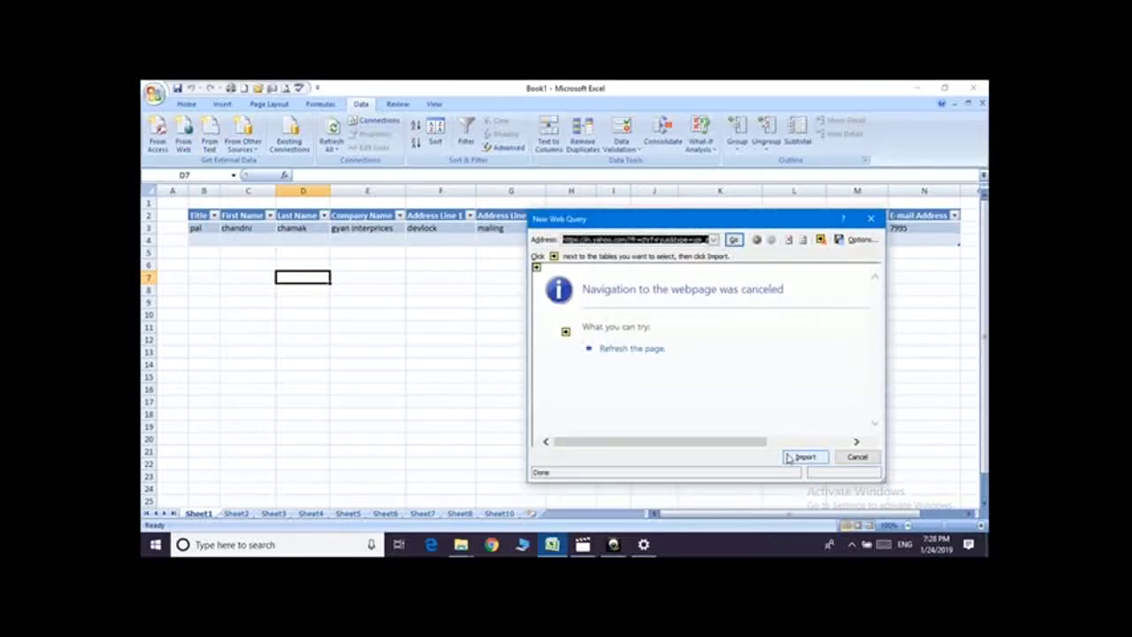
click(801, 457)
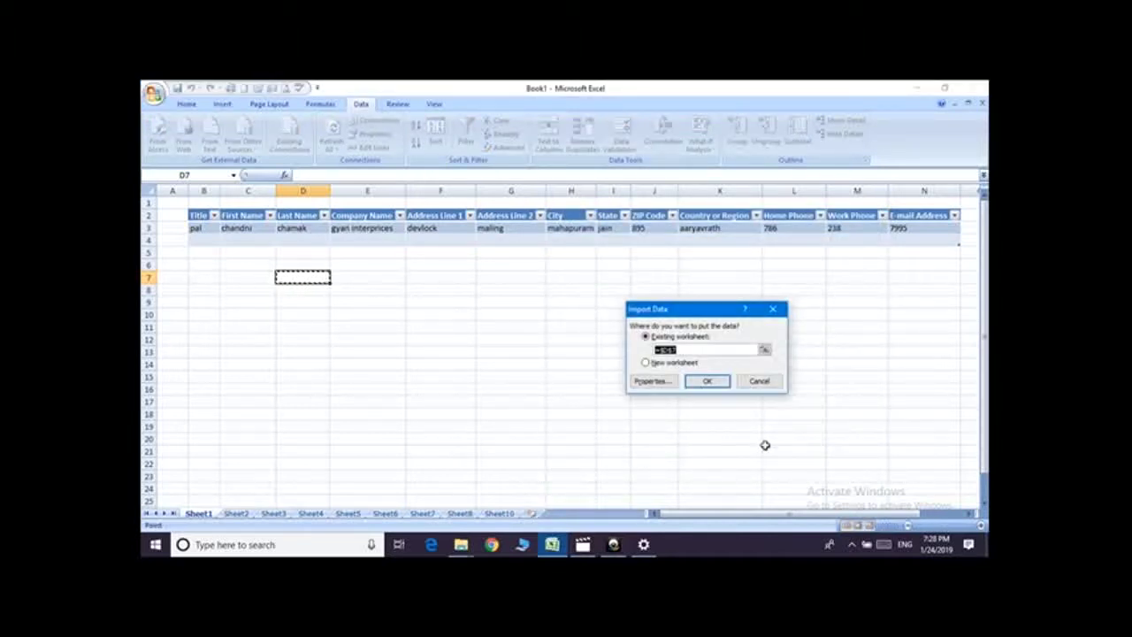
click(707, 383)
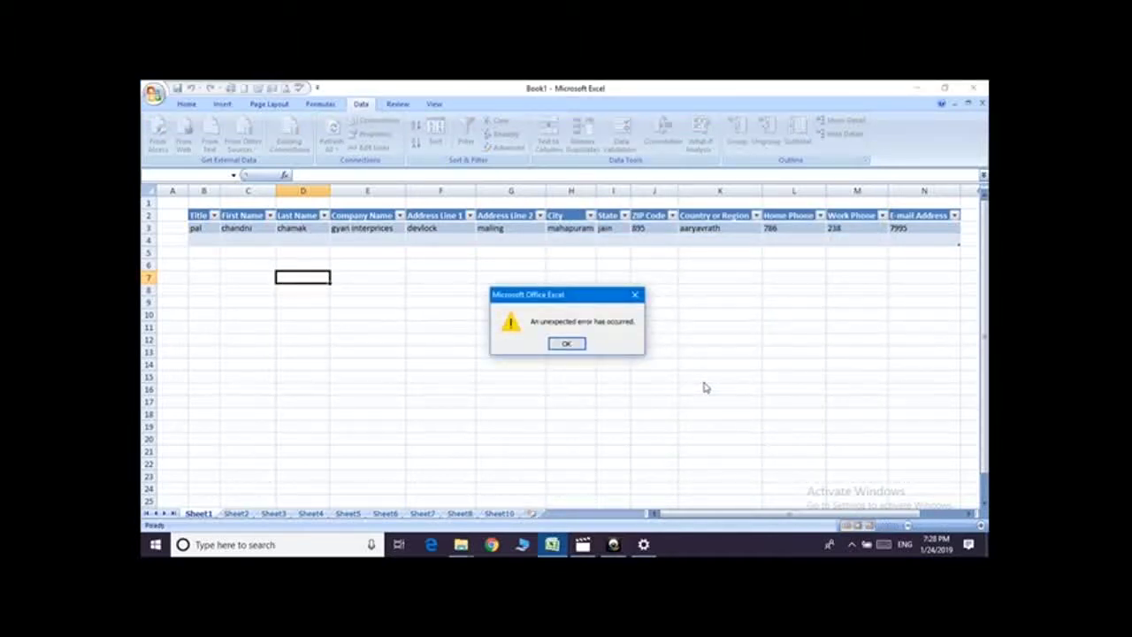
click(566, 344)
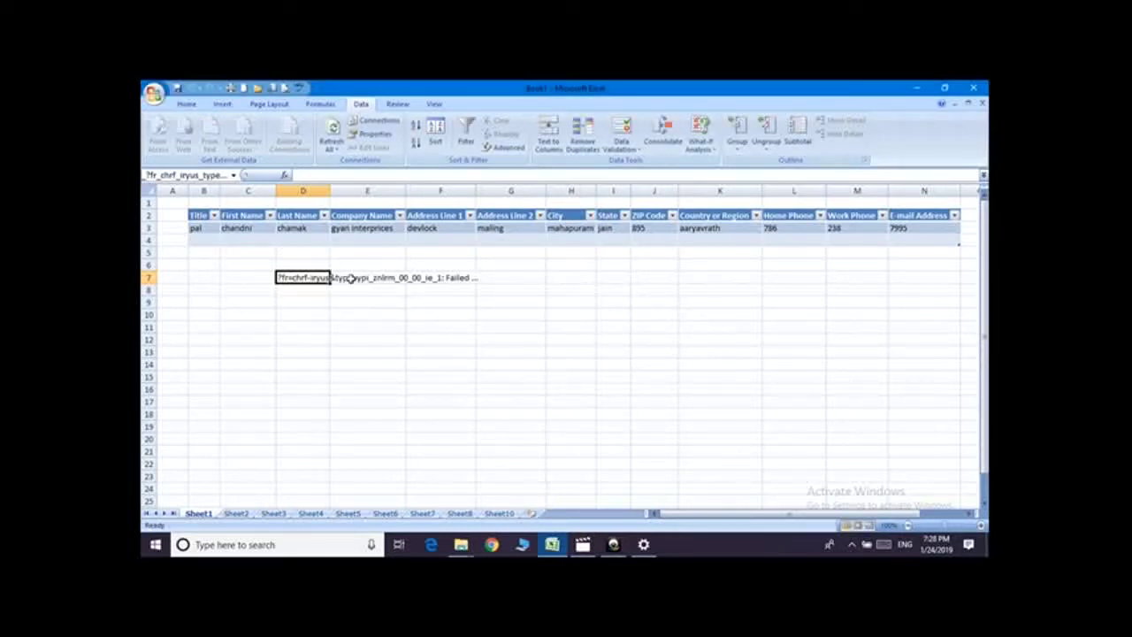
click(299, 314)
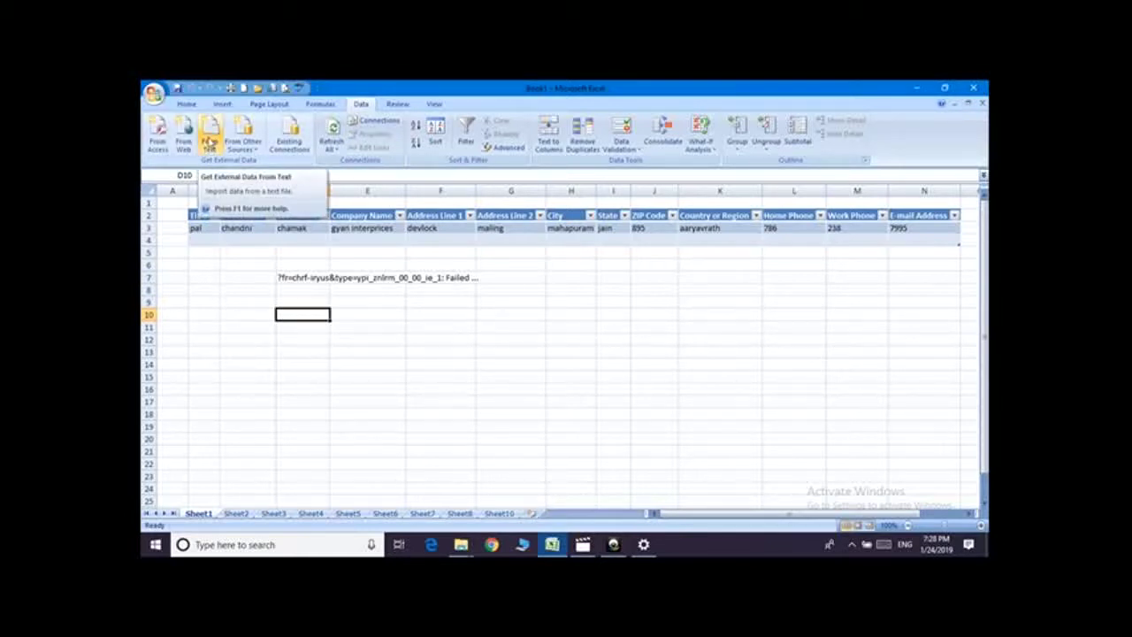
- Import abc as fixed-width text at D10, placing each word of 'I am a good boy.' in its own cell
click(208, 143)
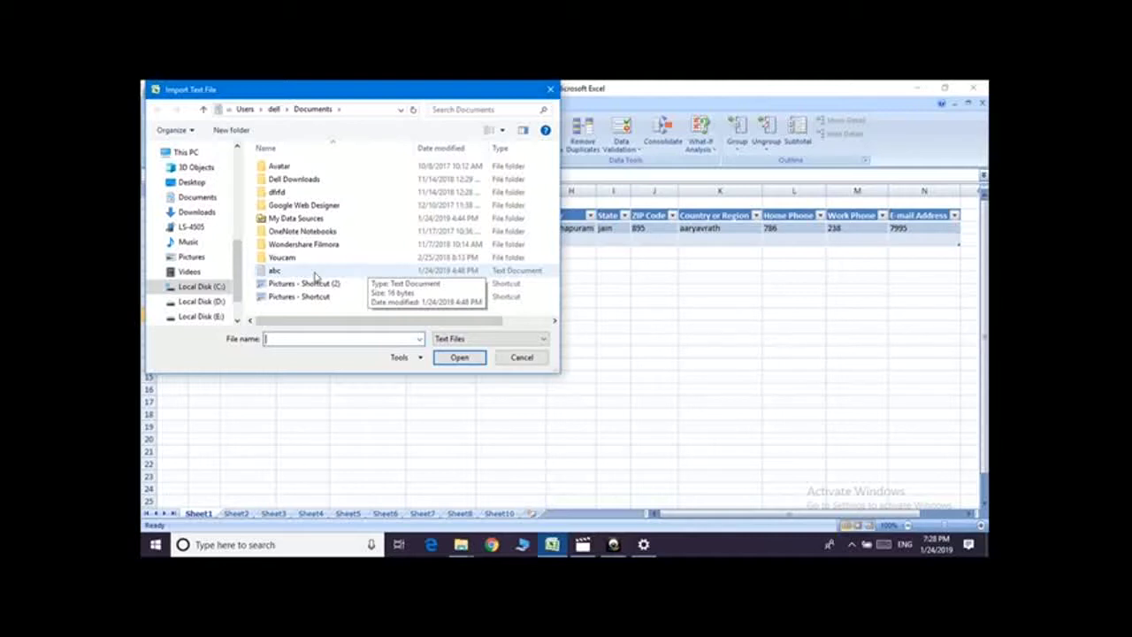
click(323, 273)
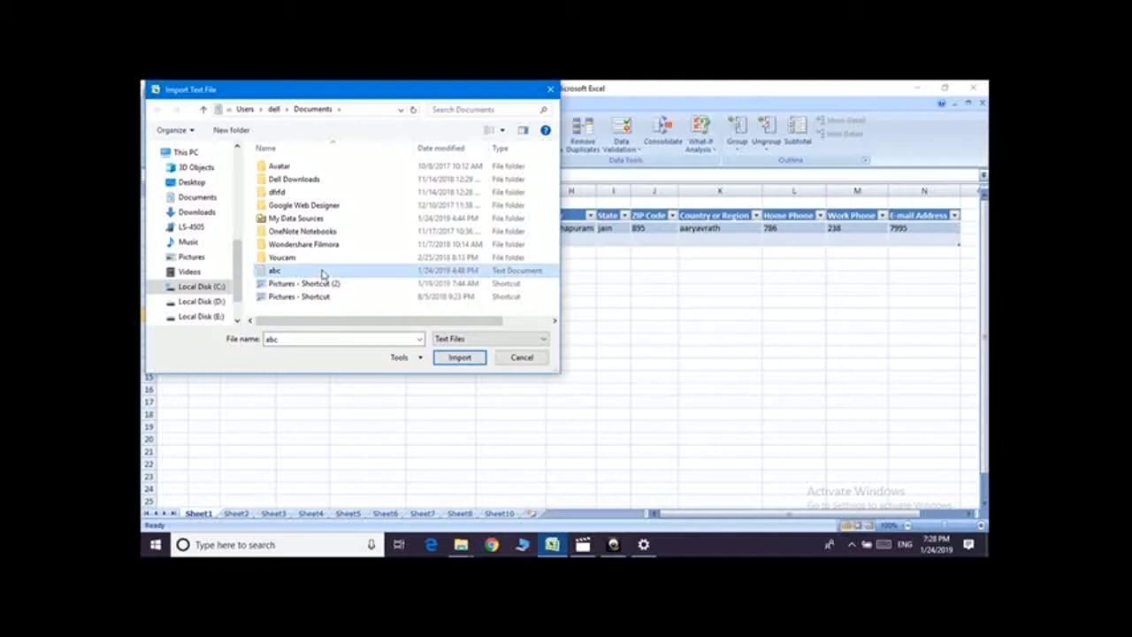
click(457, 358)
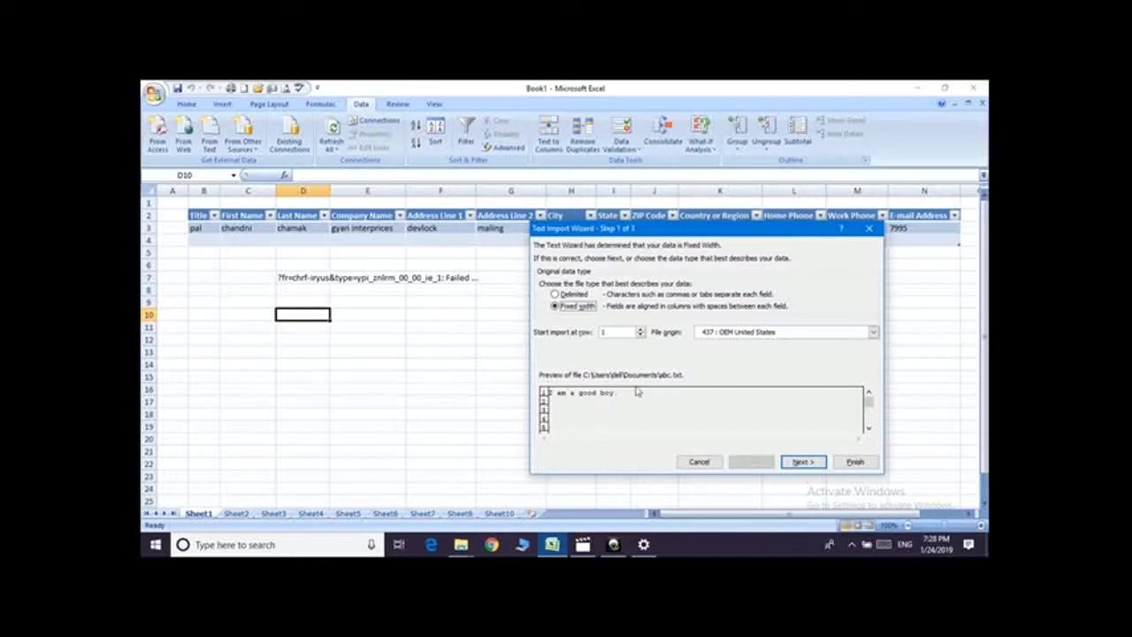
click(813, 463)
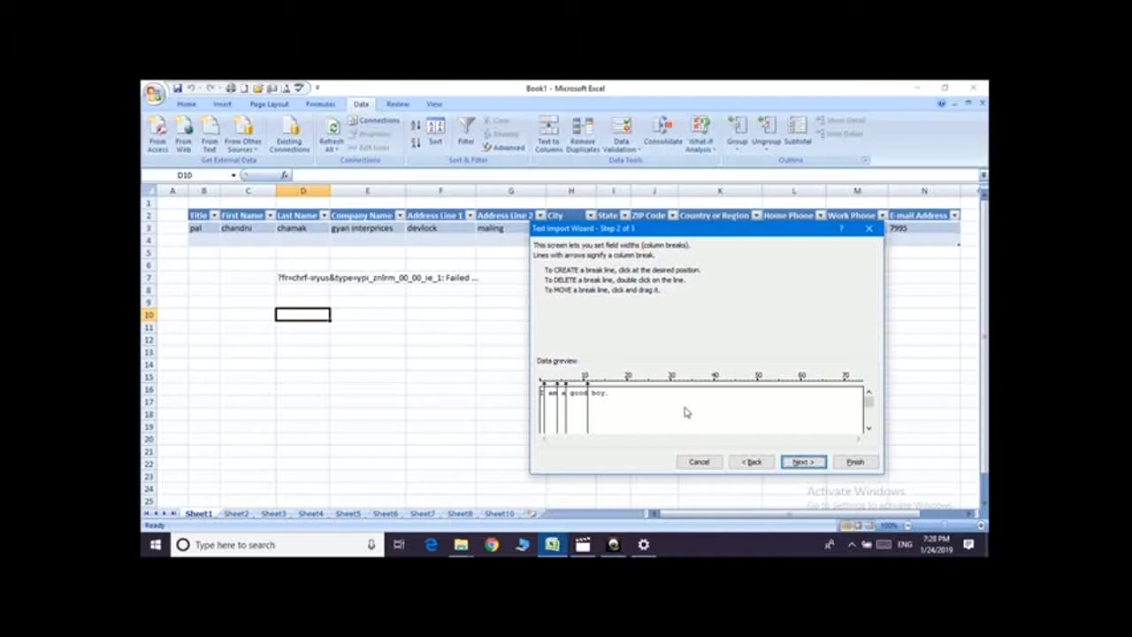
click(803, 461)
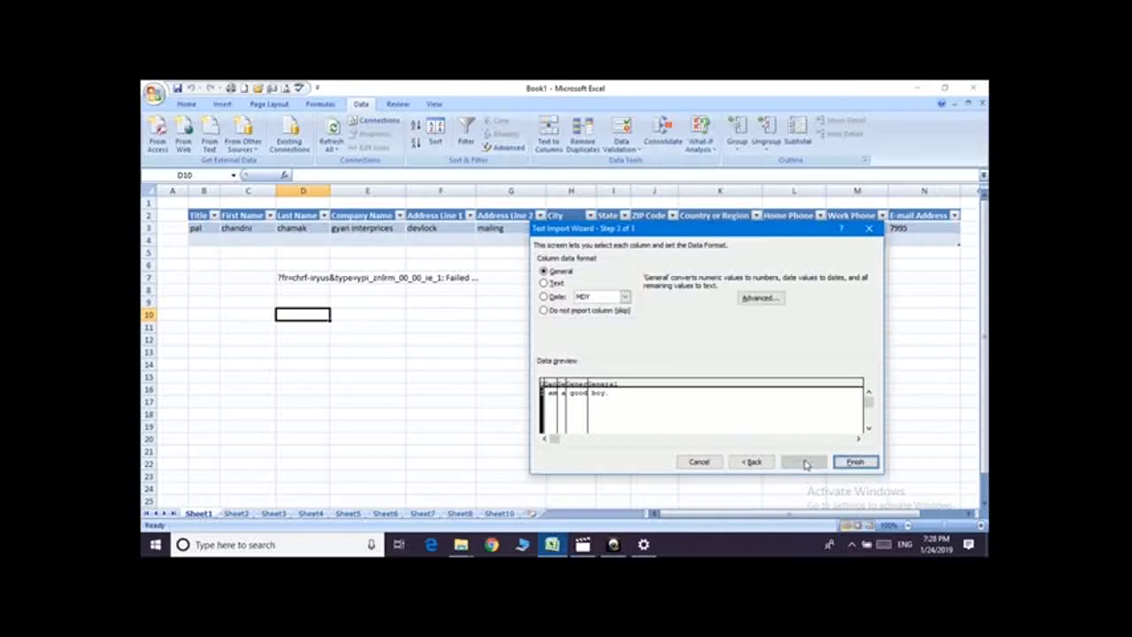
click(853, 461)
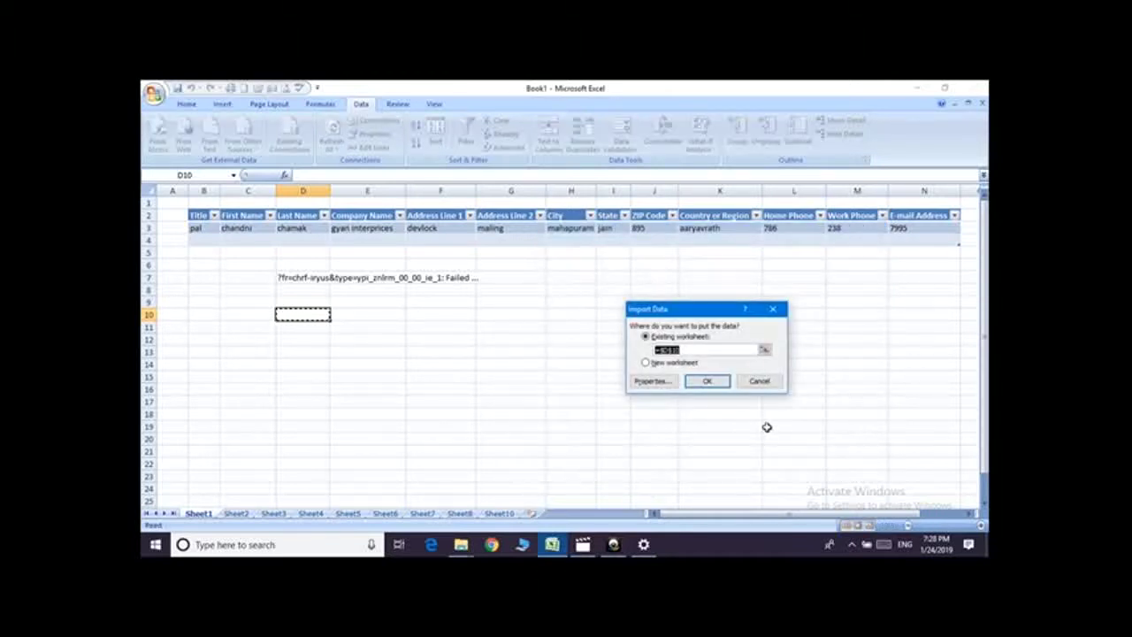
click(710, 383)
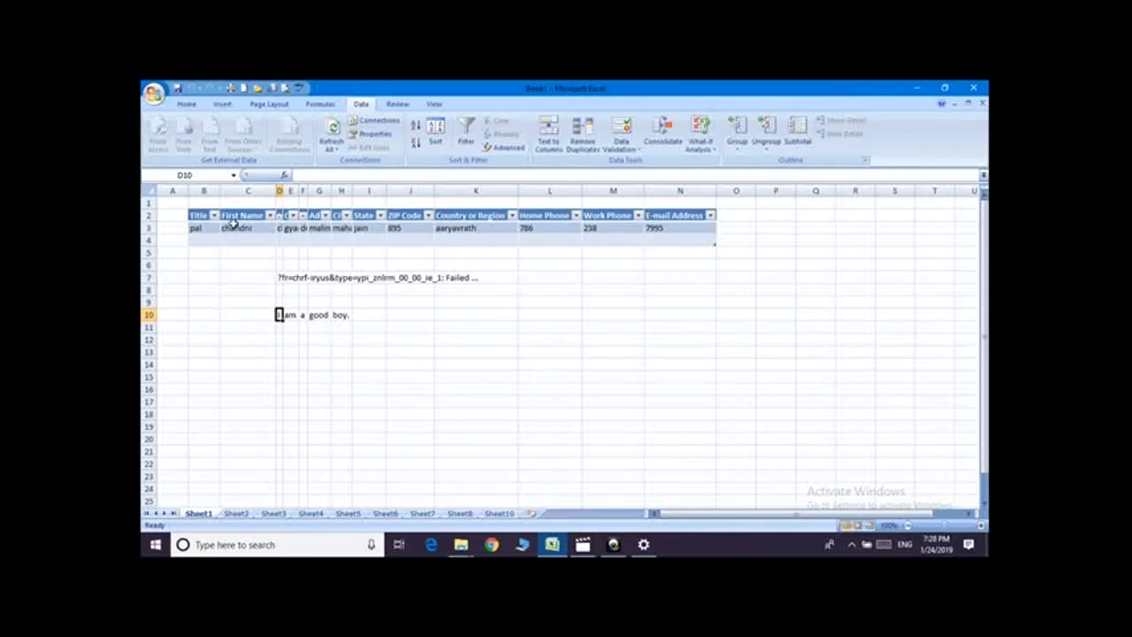
click(403, 314)
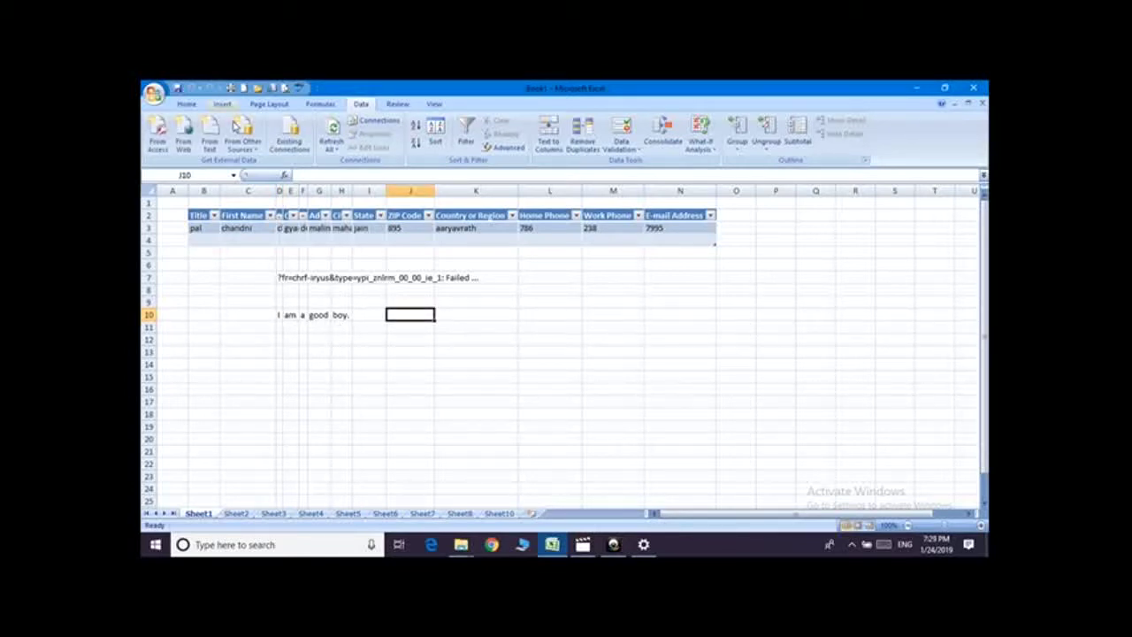
click(257, 151)
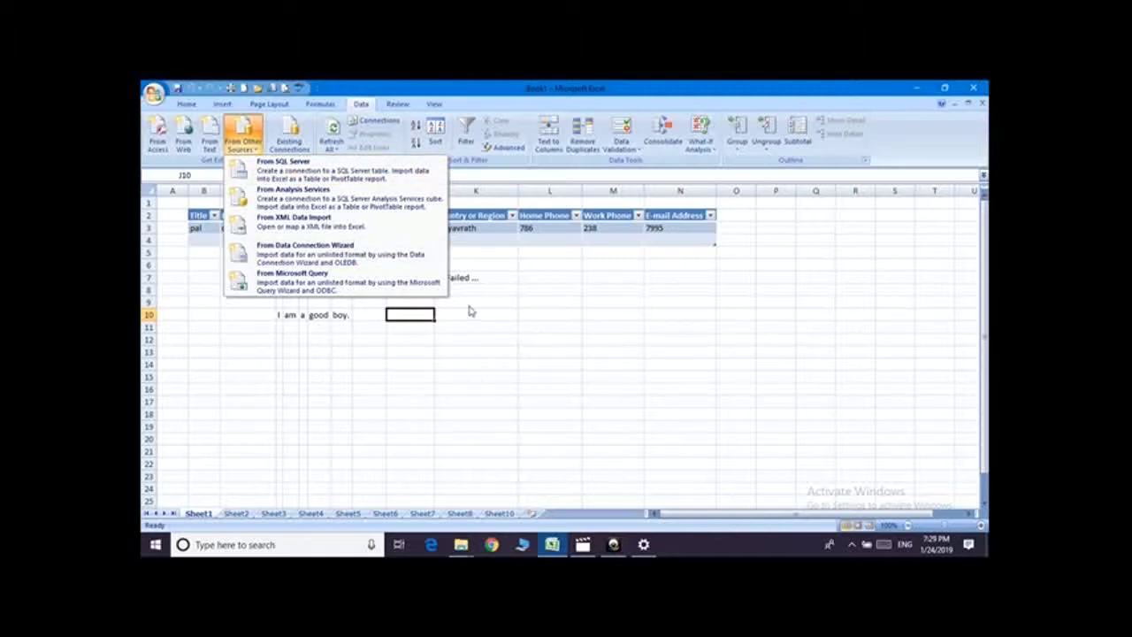
click(468, 323)
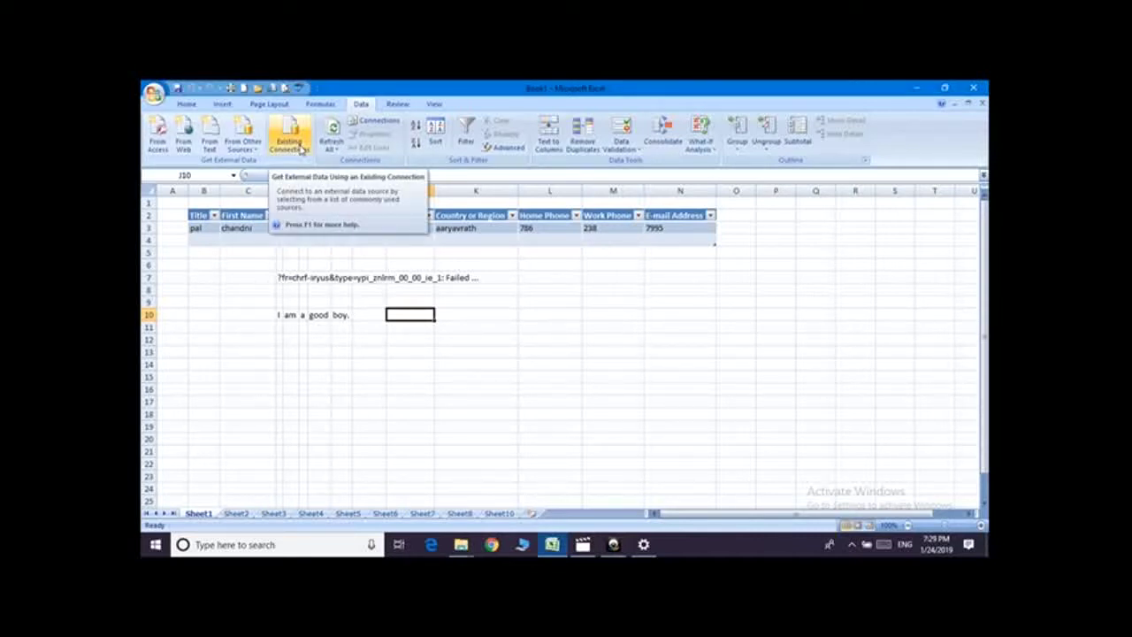
click(301, 149)
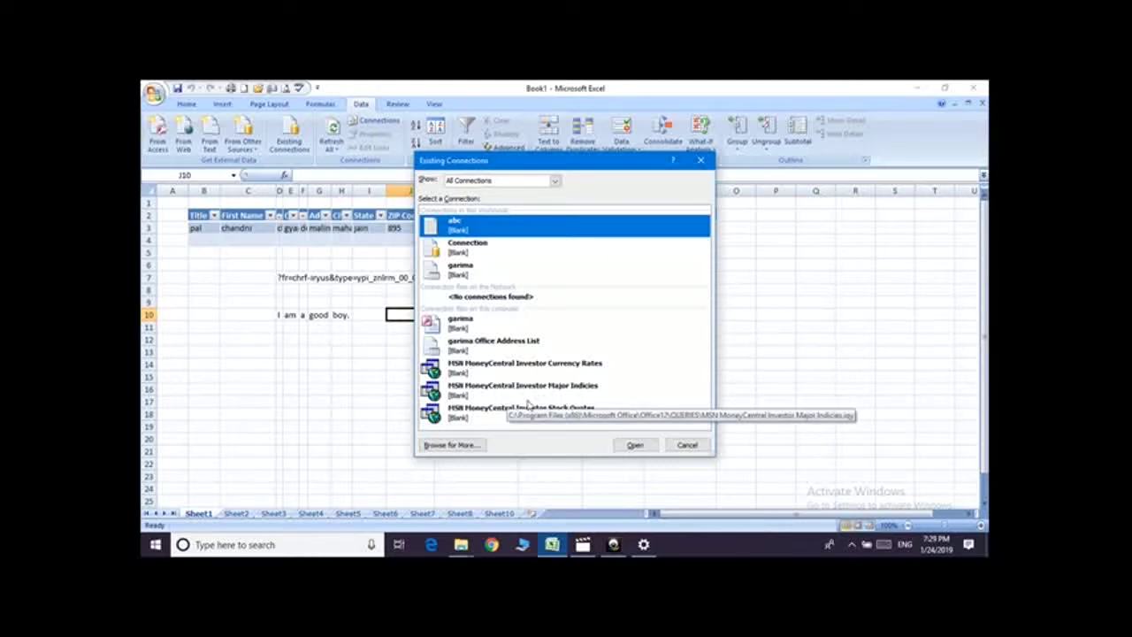
click(694, 446)
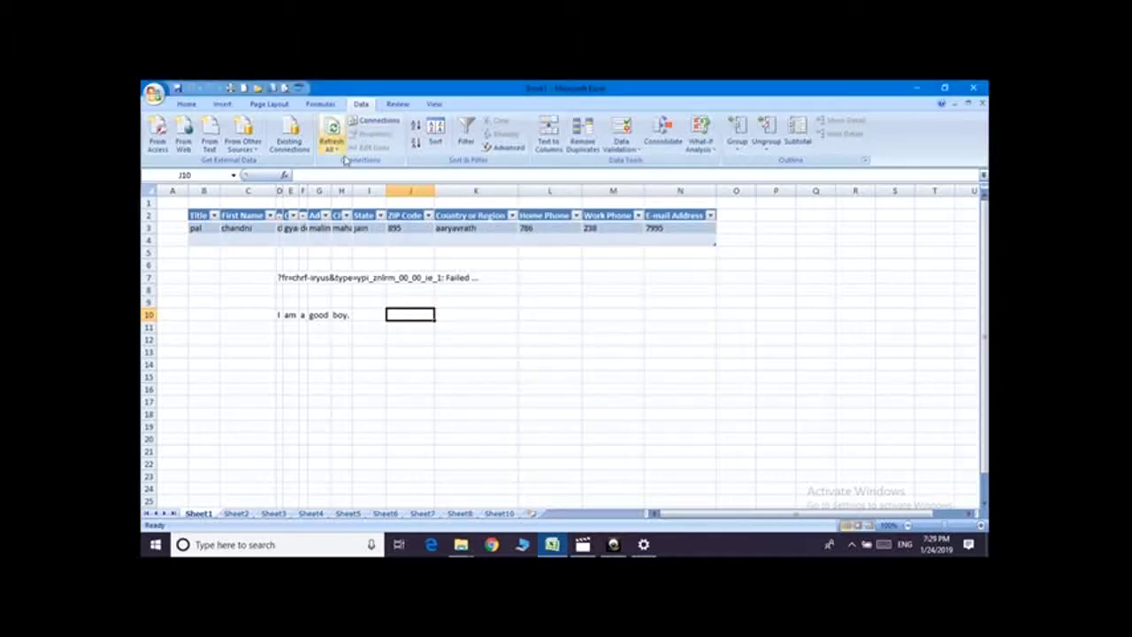
- Remove the connection named Connection from the Workbook Connections list
click(382, 123)
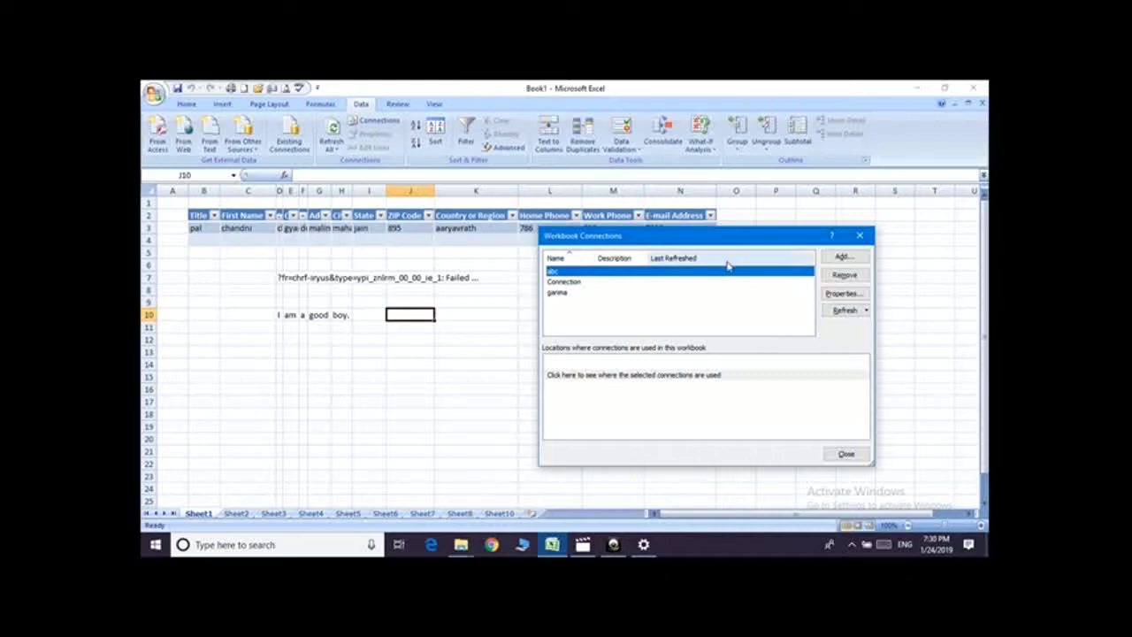
click(570, 283)
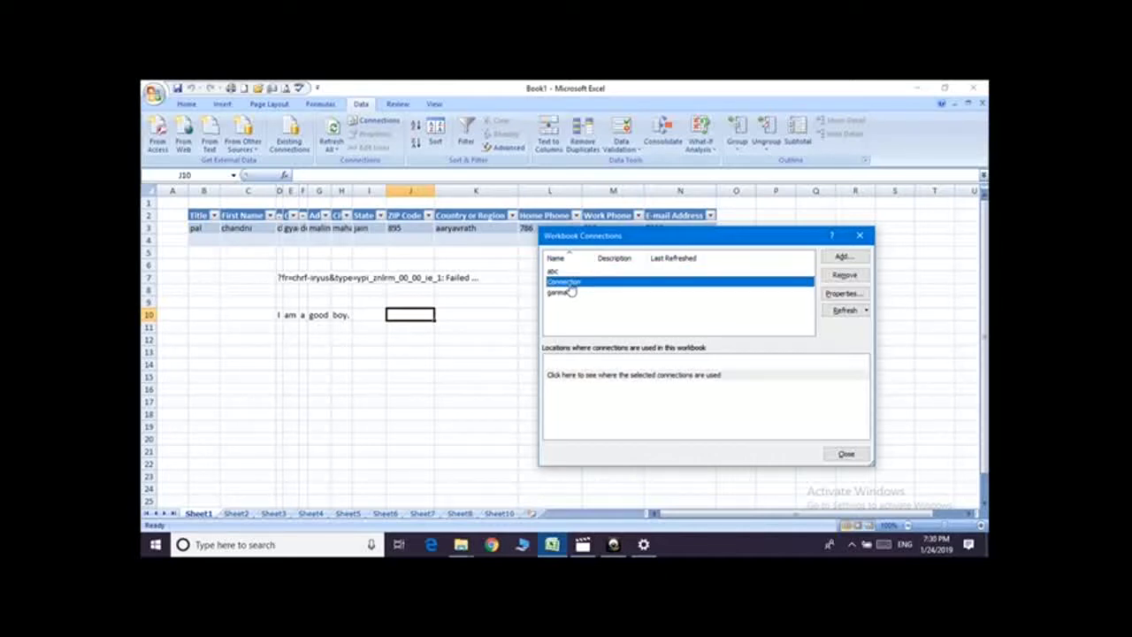
click(849, 277)
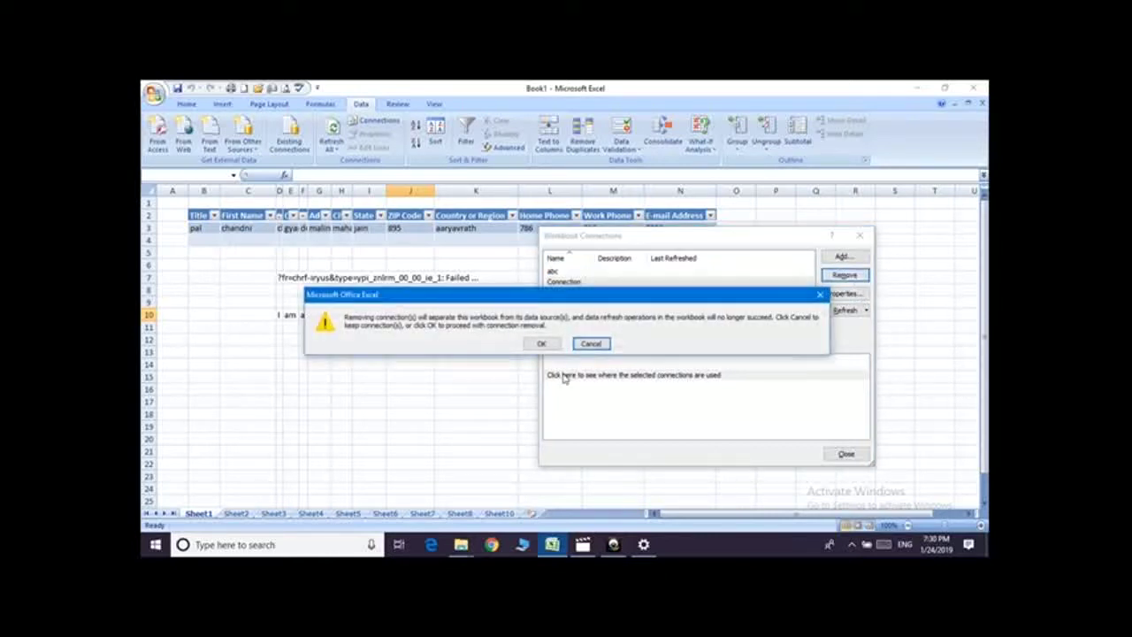
click(542, 344)
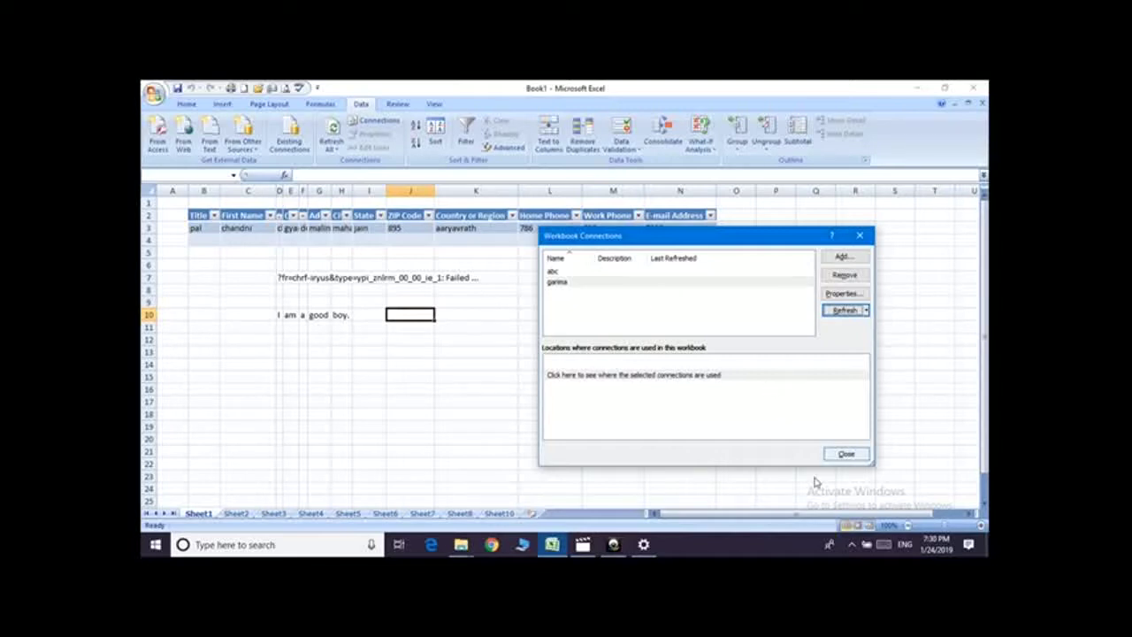
- Select the abc connection, cancel Existing Connections, and close the Workbook Connections window
click(734, 271)
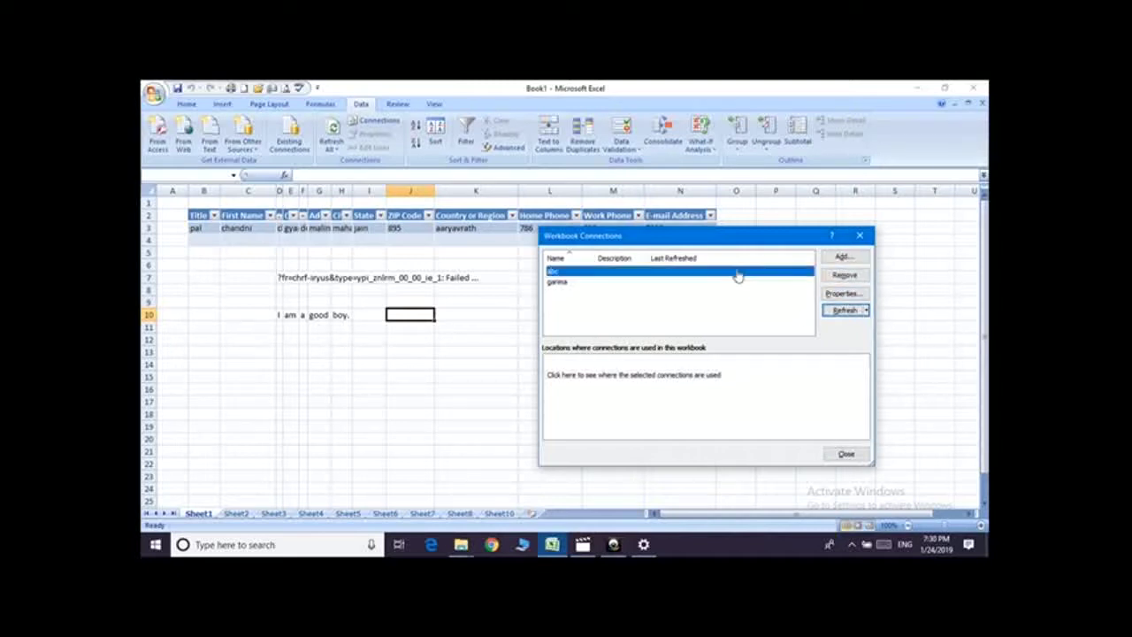
click(845, 257)
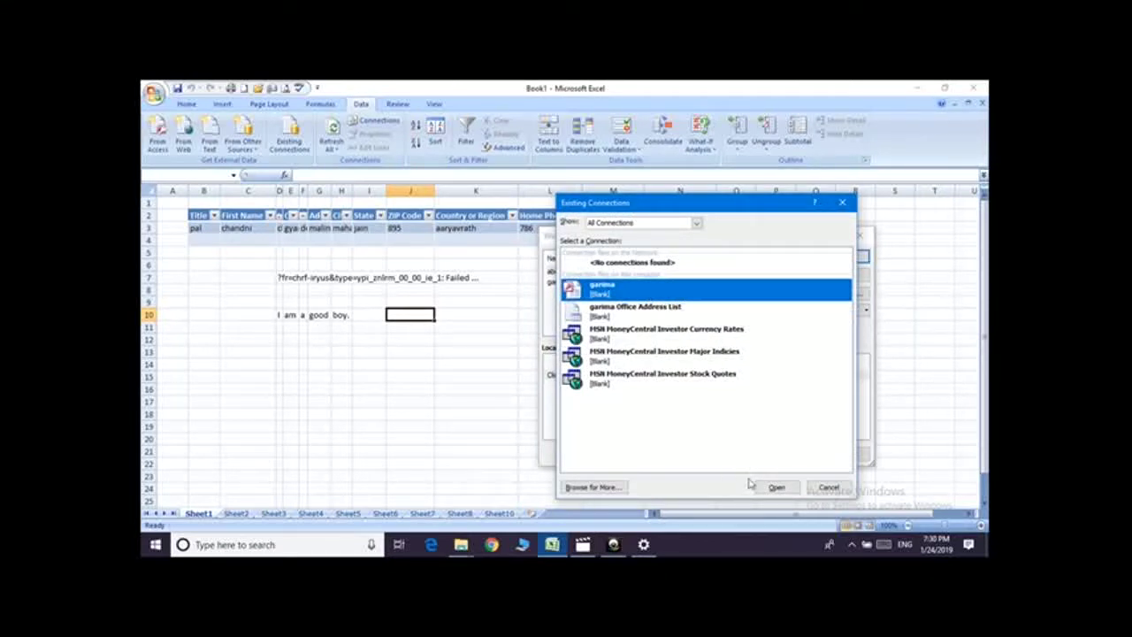
click(826, 488)
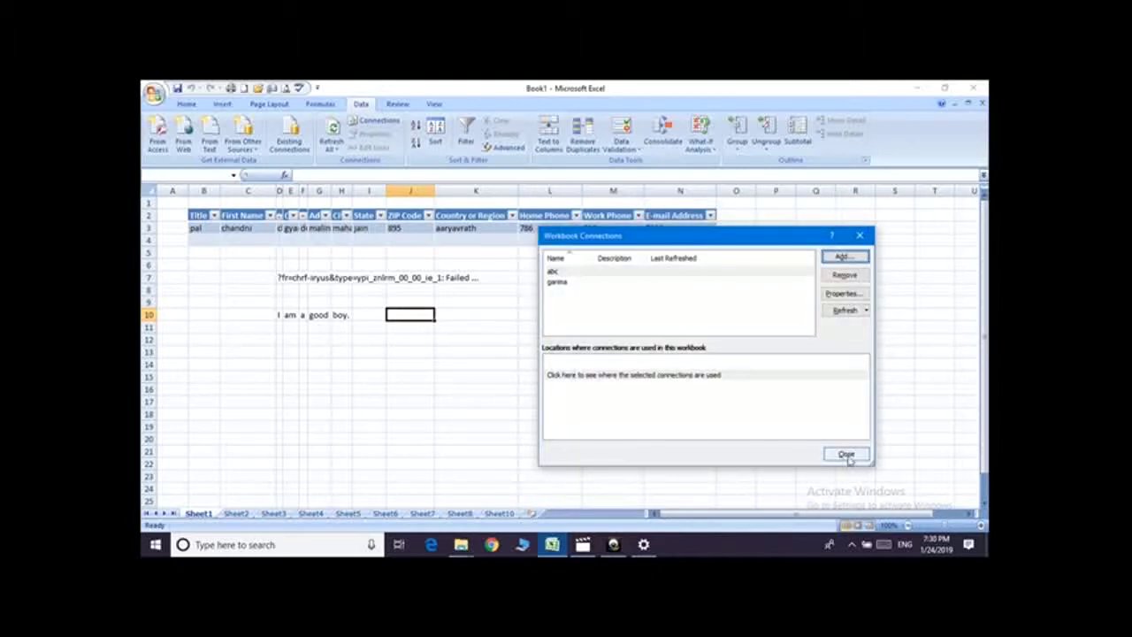
click(846, 454)
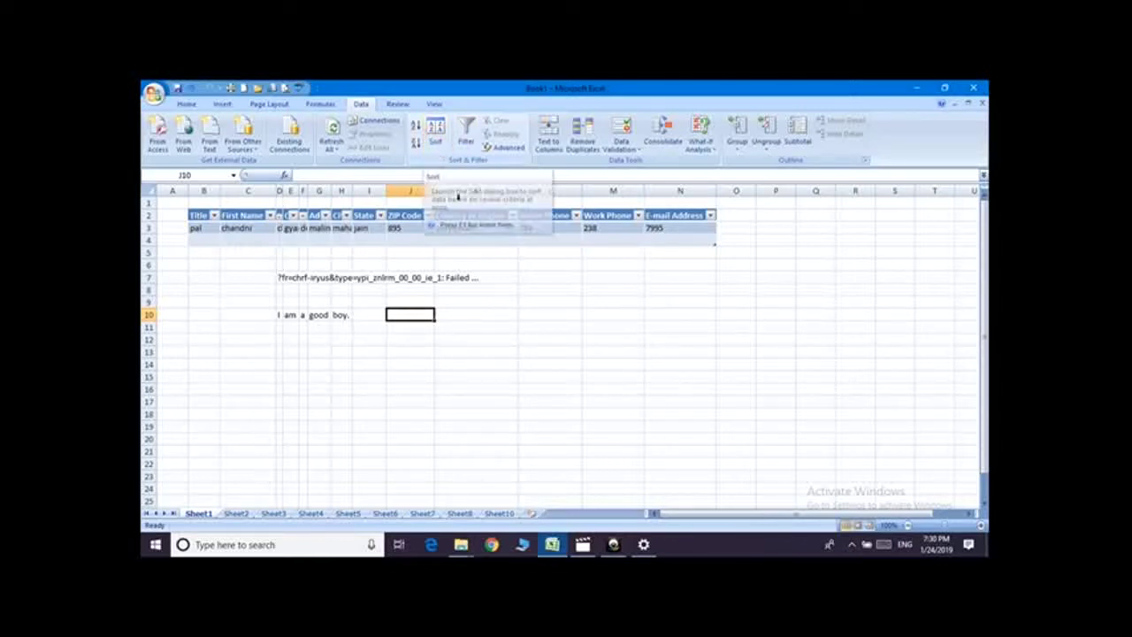
- On Sheet2, sort the sales data G7:I15 A to Z by employee name
click(243, 514)
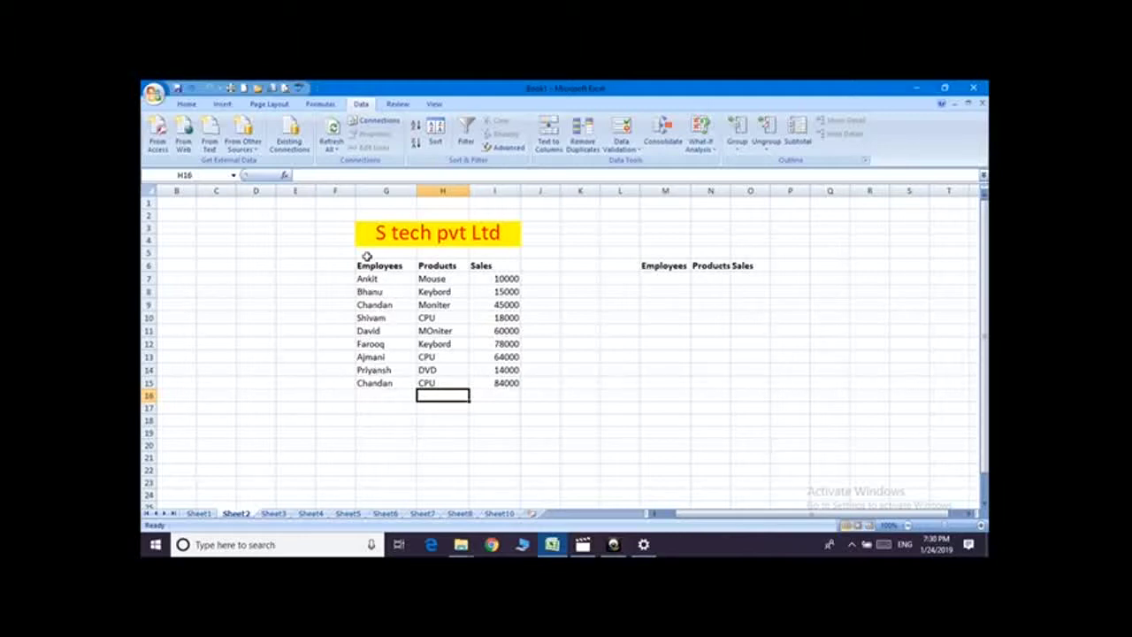
drag(358, 277, 485, 387)
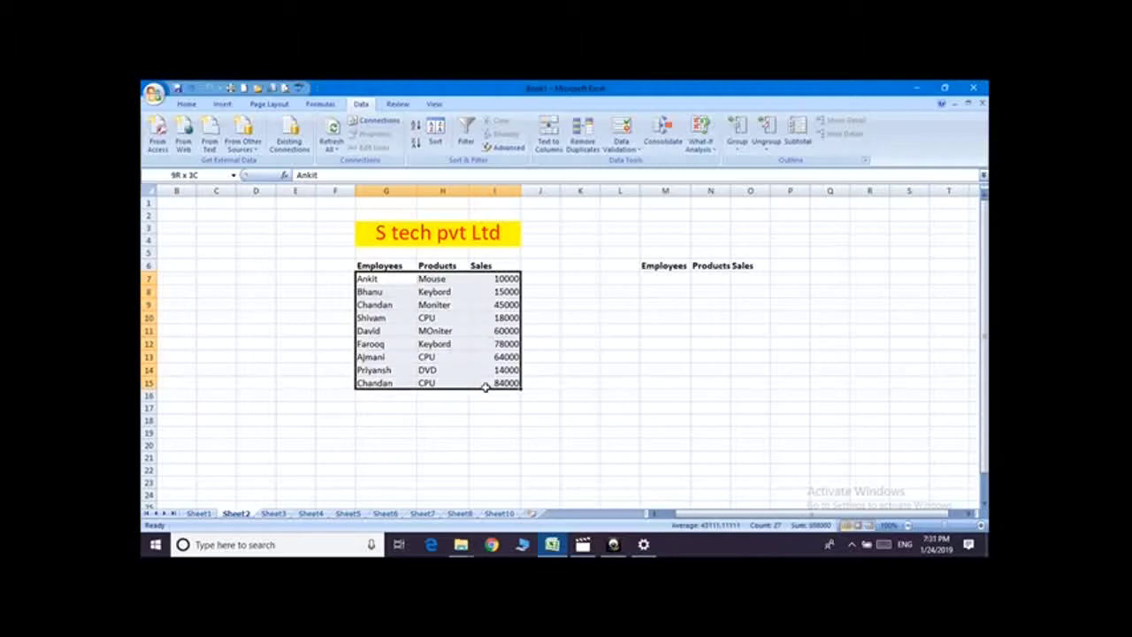
click(415, 126)
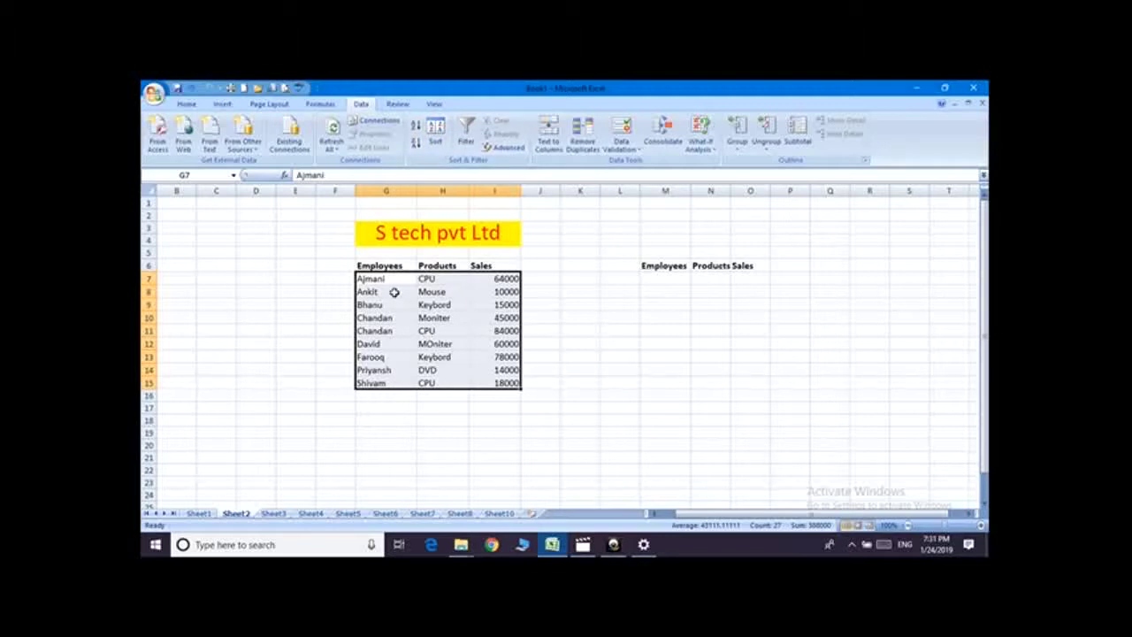
- Enter Chandan as the Employees criterion in cell M7
click(511, 151)
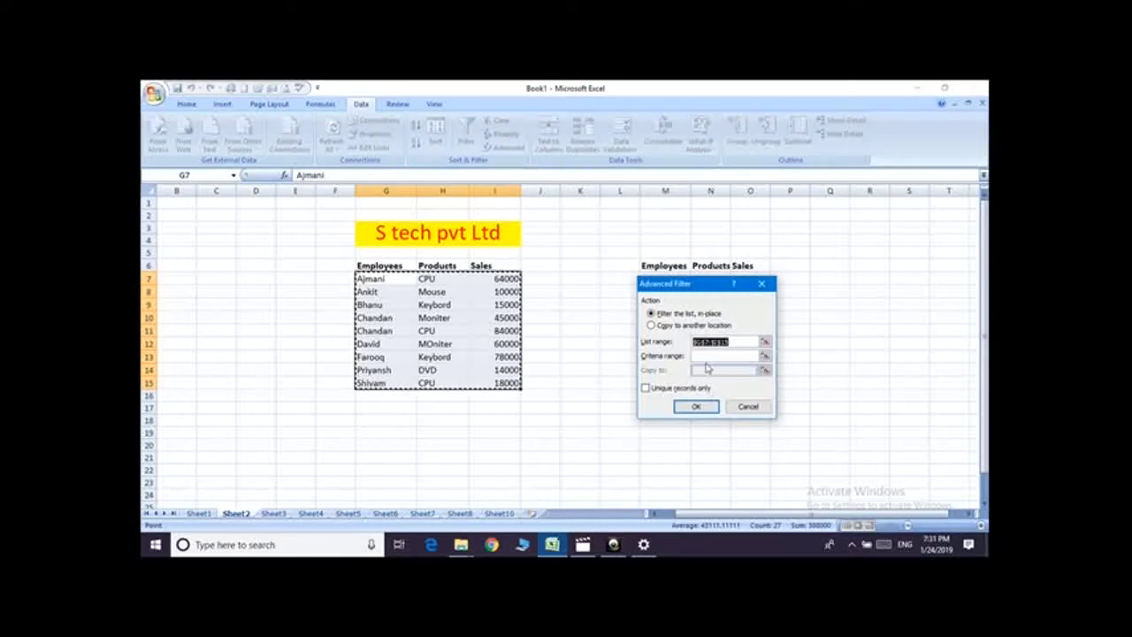
click(758, 403)
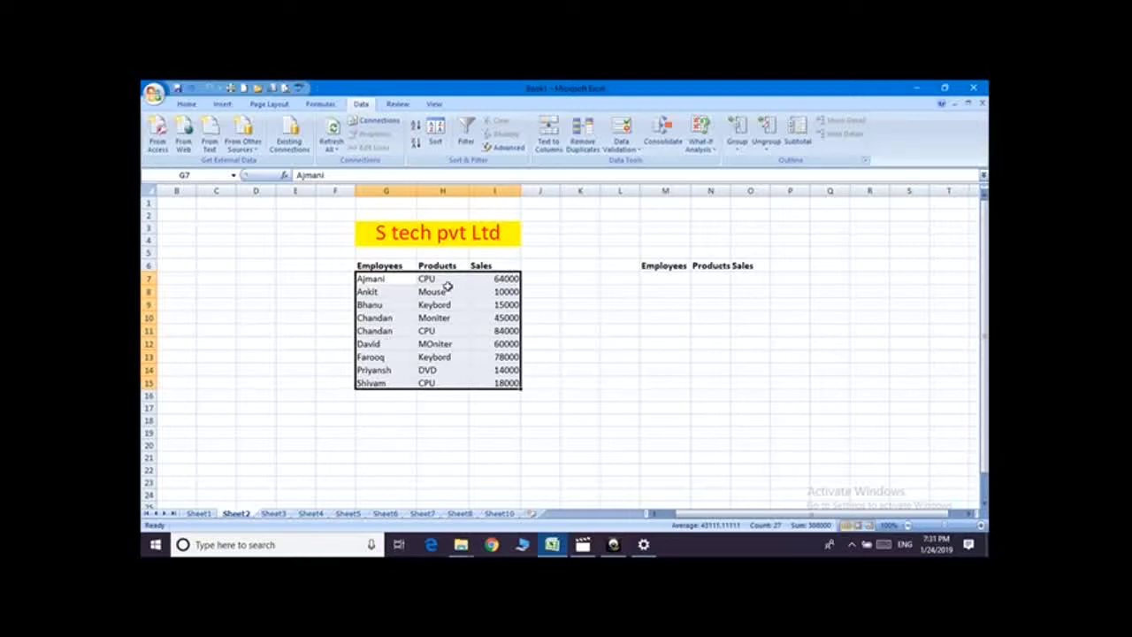
click(675, 276)
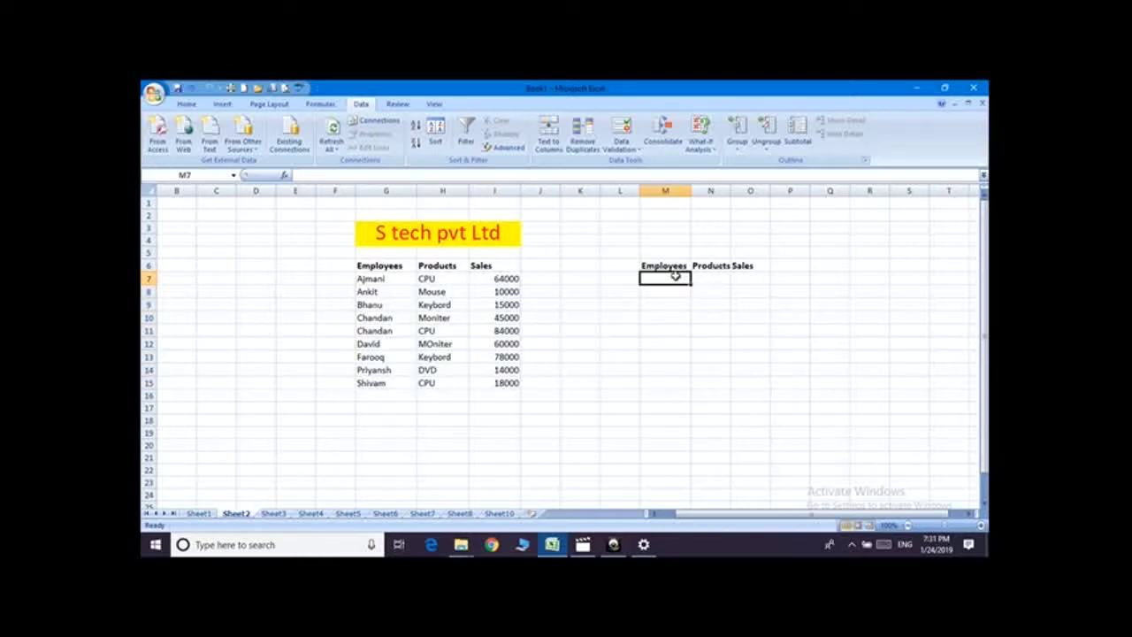
text(ch)
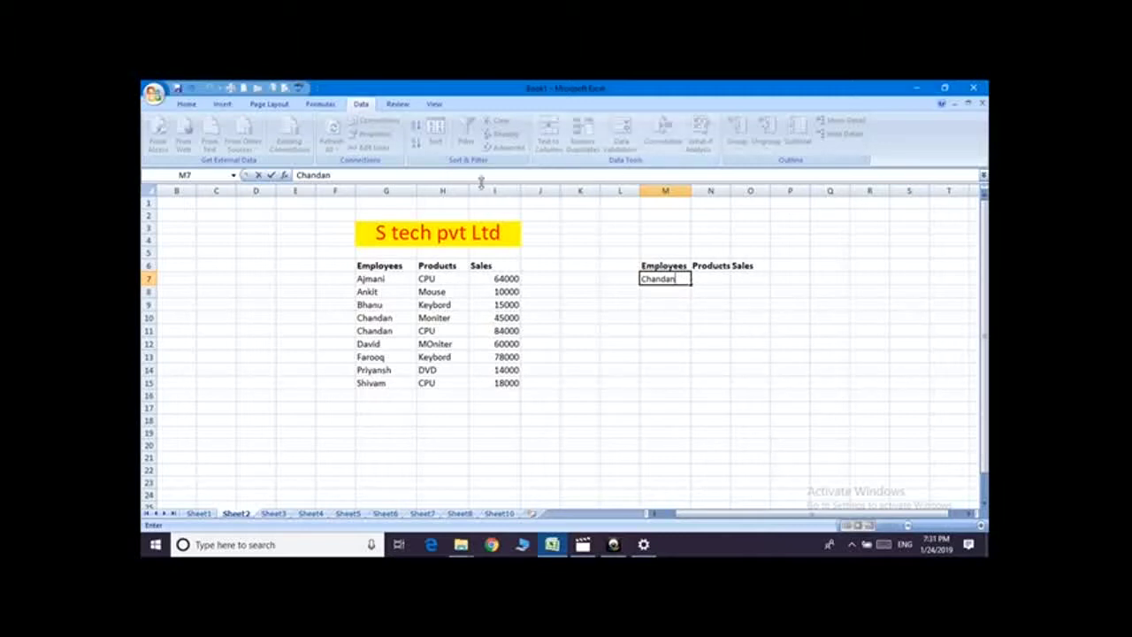
click(677, 291)
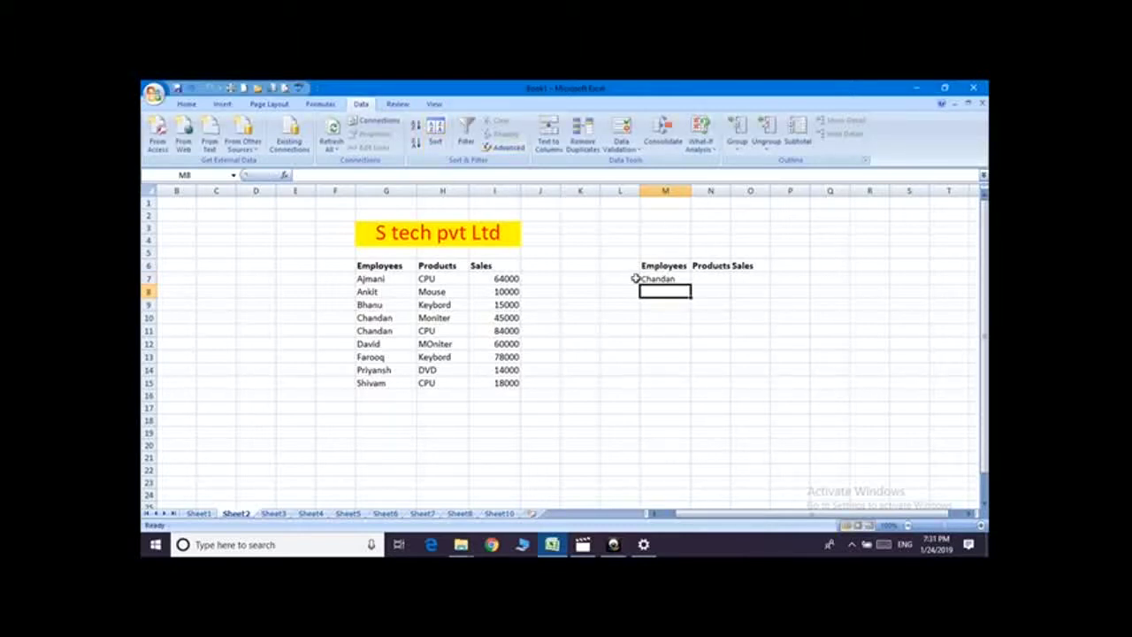
- Run an advanced filter with list range G6:I15 and criteria range M6:N7
click(501, 149)
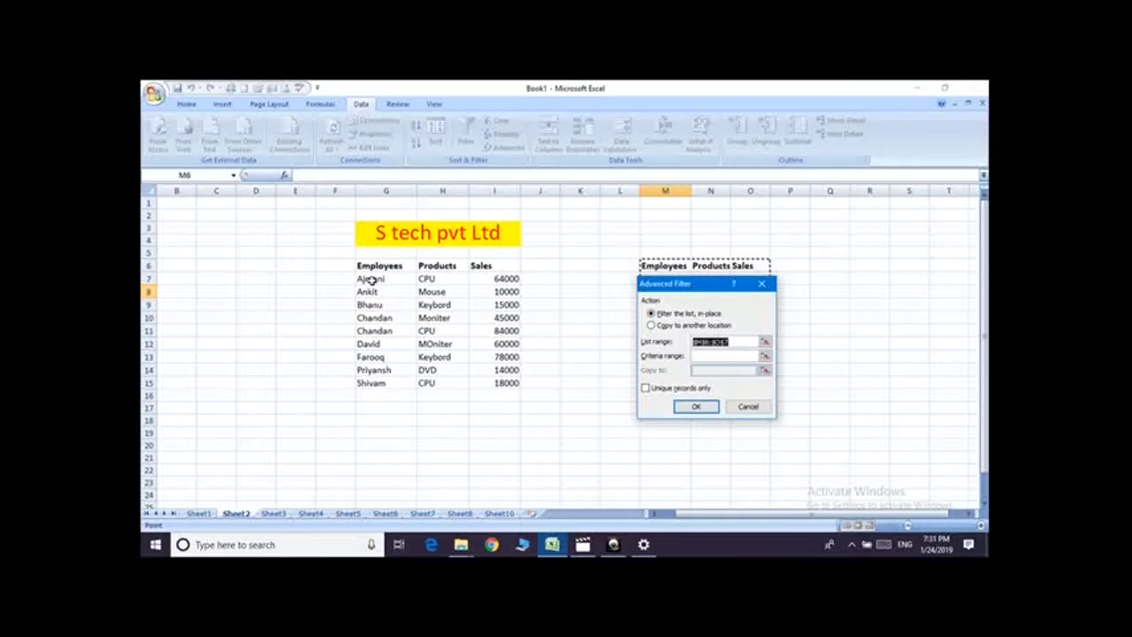
click(744, 341)
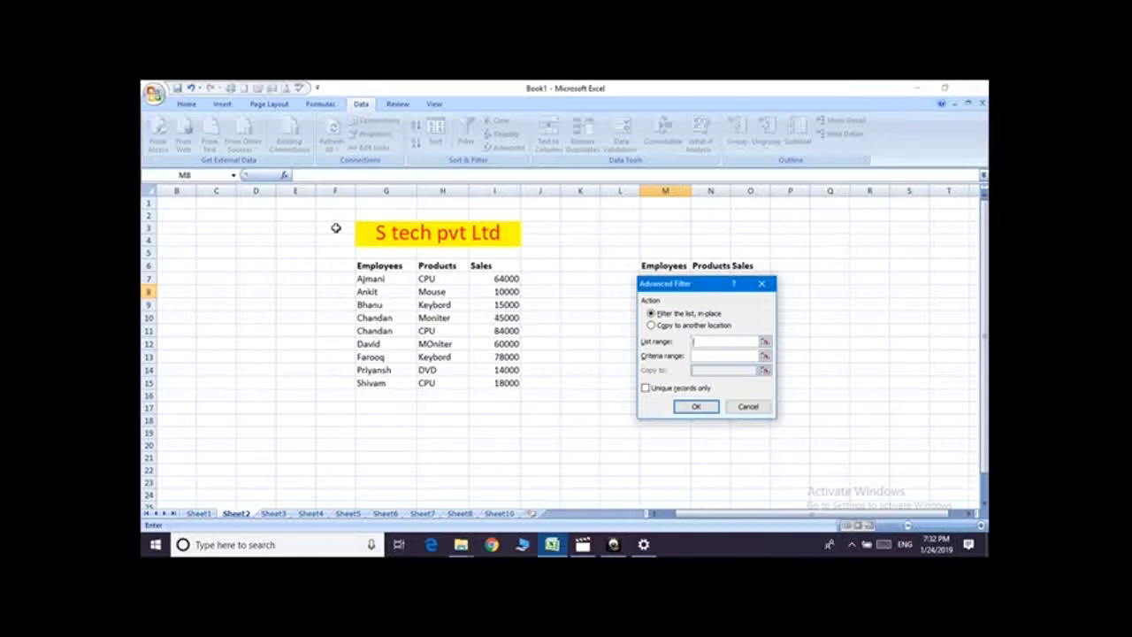
drag(354, 263, 479, 381)
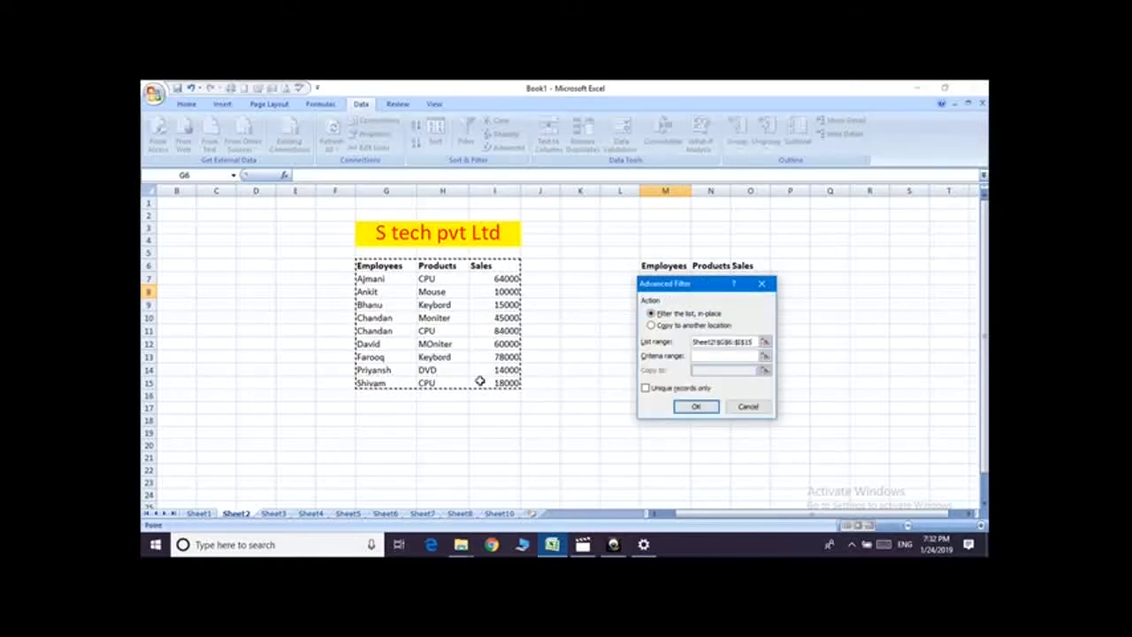
click(718, 356)
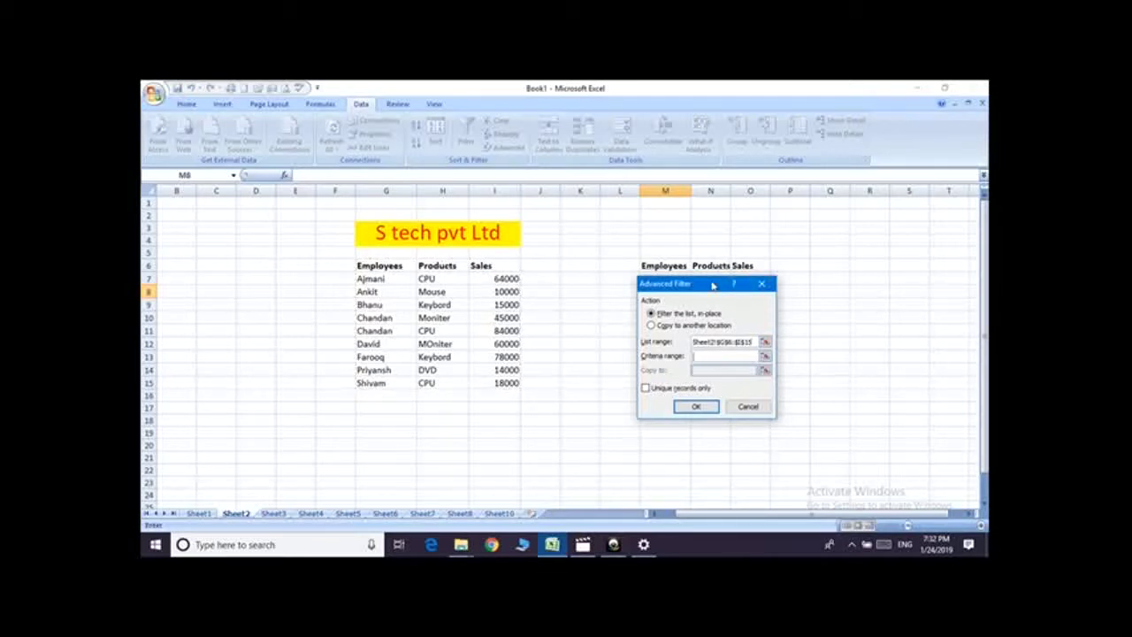
drag(702, 294, 691, 355)
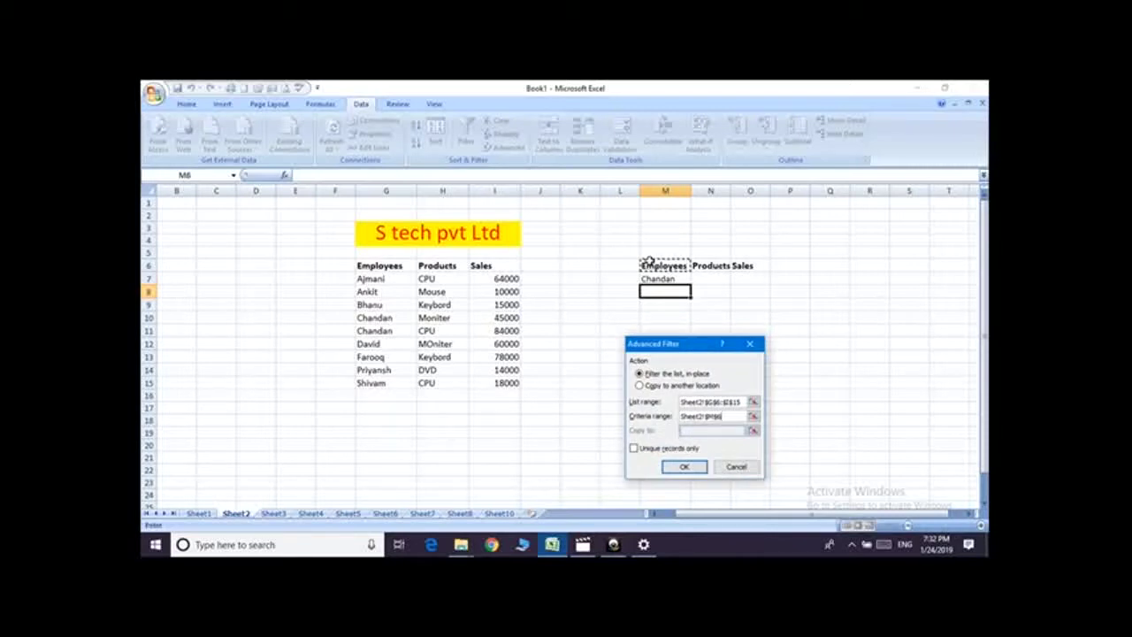
mouse_move(649, 262)
mouse_down()
mouse_move(709, 283)
mouse_move(741, 280)
mouse_up()
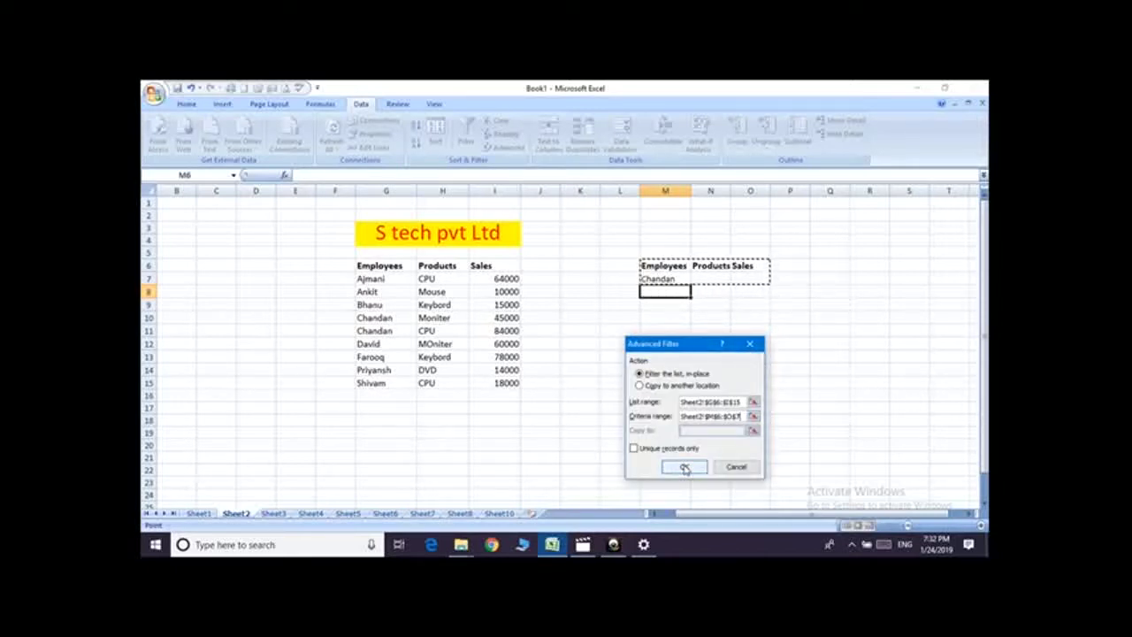
click(684, 467)
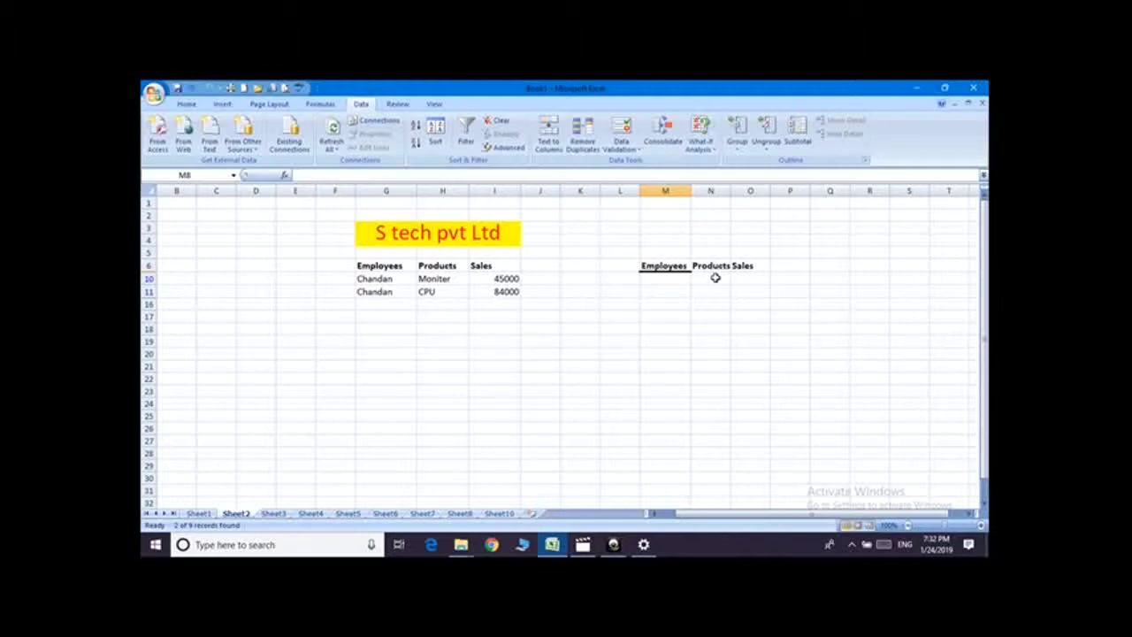
- Clear the filter, delete Chandan from M7, and enter moniter under Products in N7
key(alt+a)
key(c)
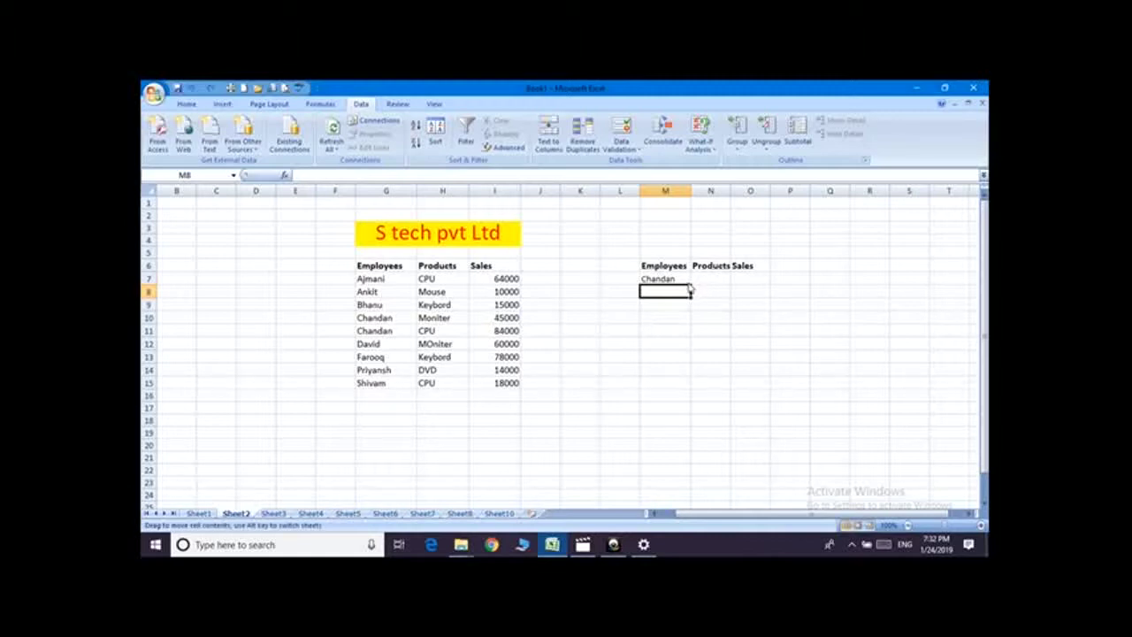
click(682, 278)
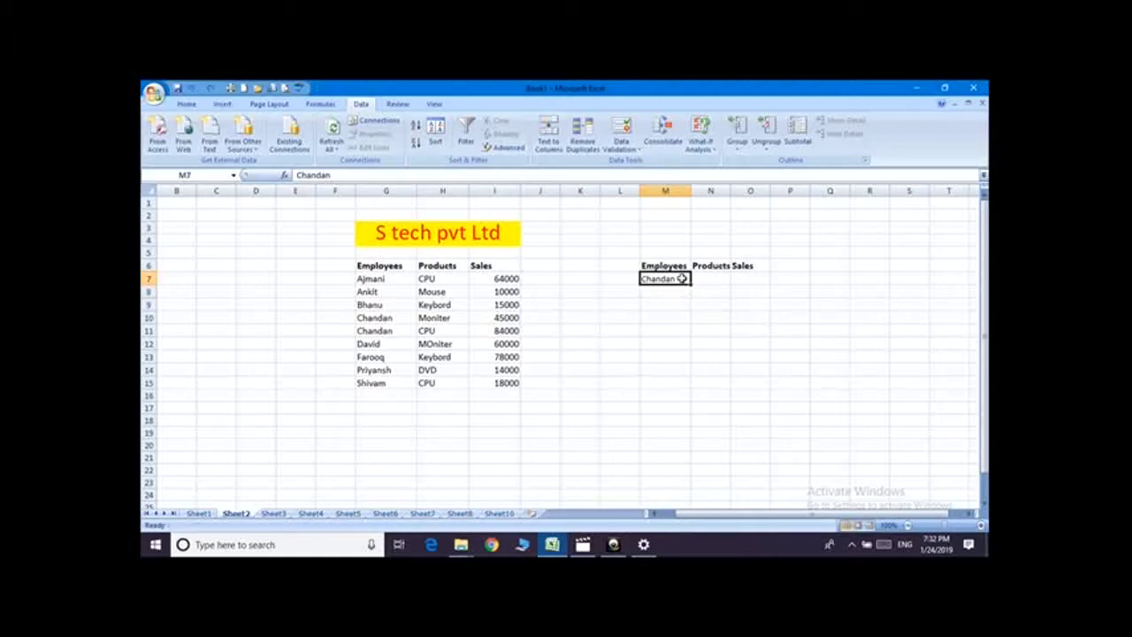
key(Delete)
click(716, 276)
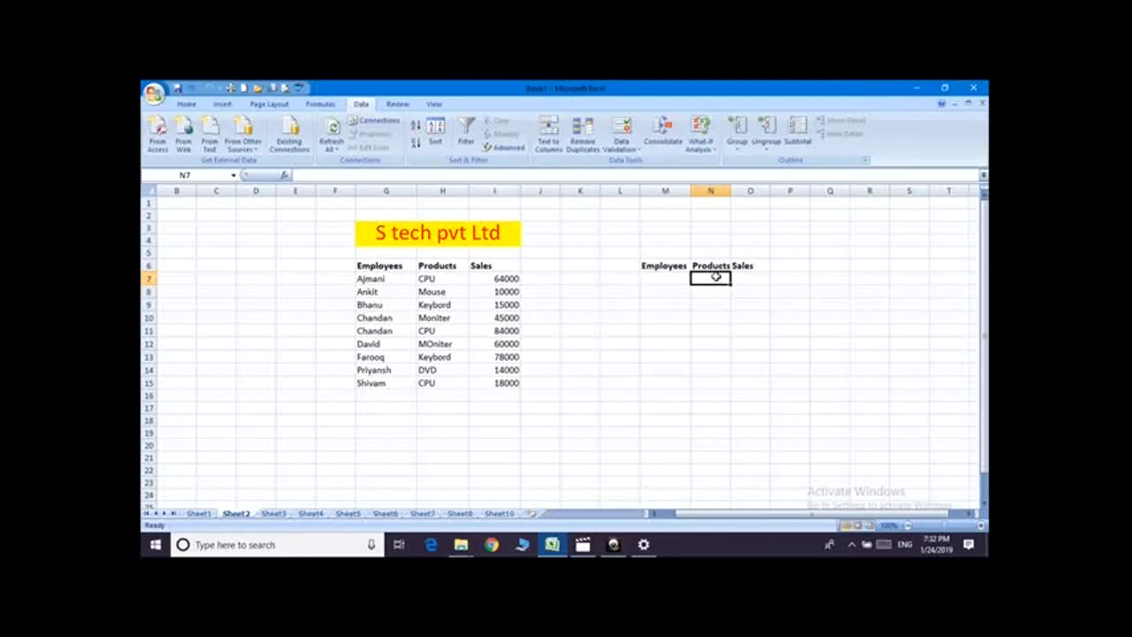
text(moniter)
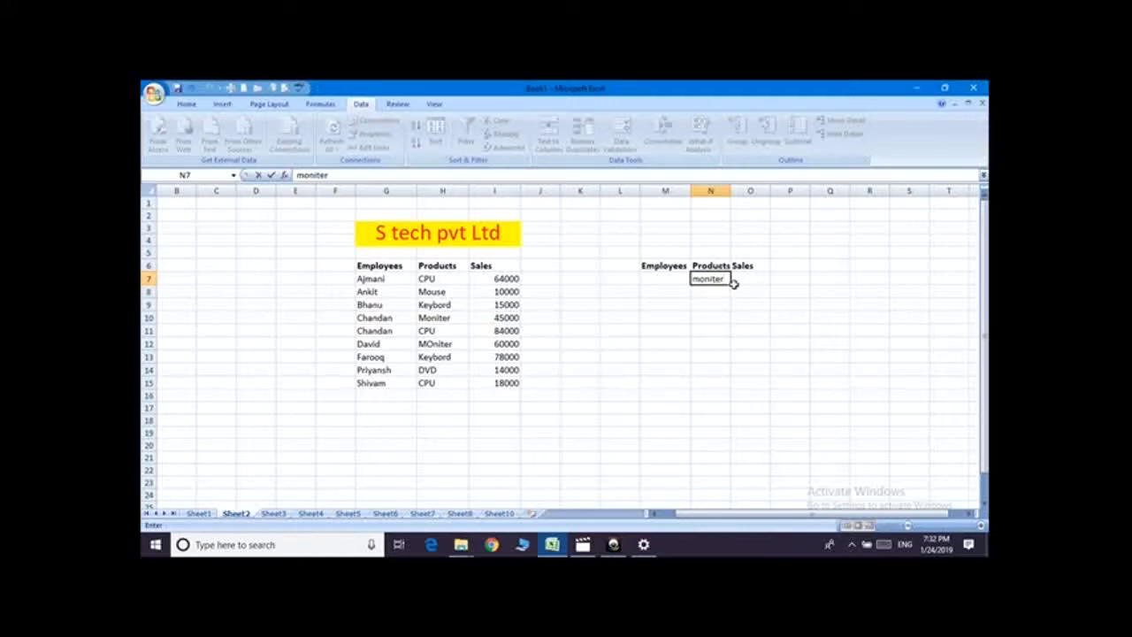
click(673, 288)
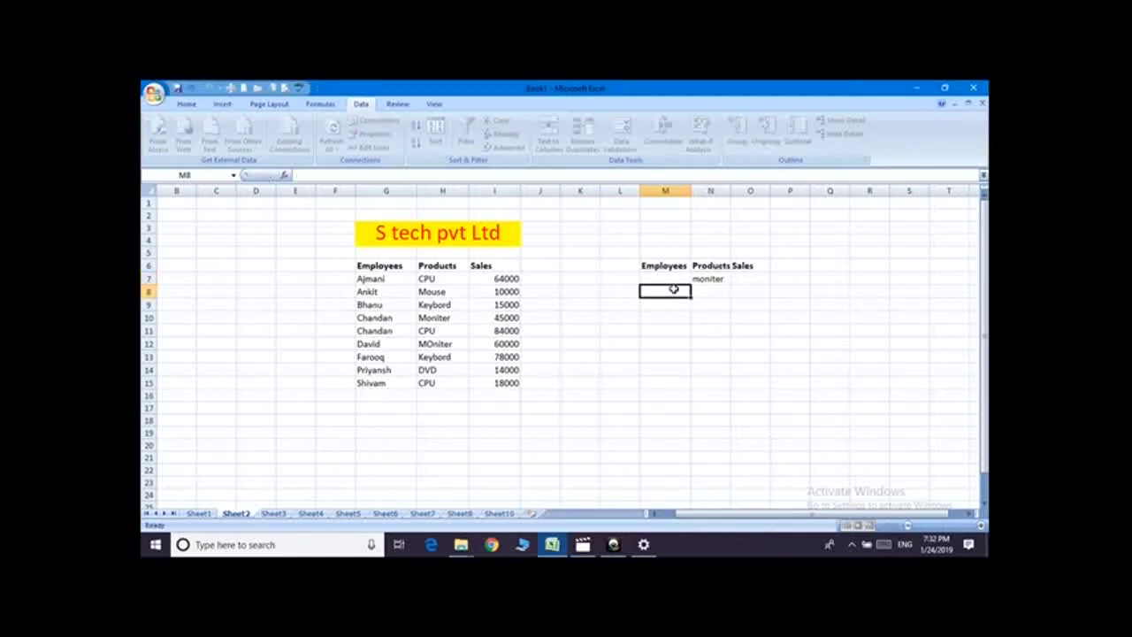
click(707, 278)
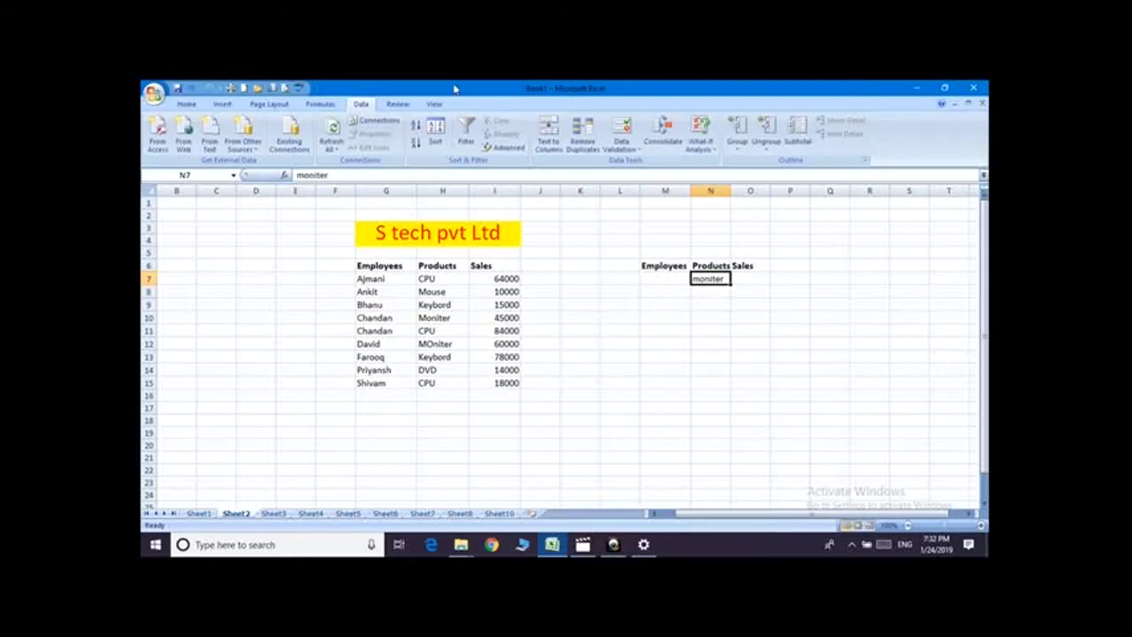
- Run the advanced filter with list range G6:I15 and criteria range M6:O7
click(511, 148)
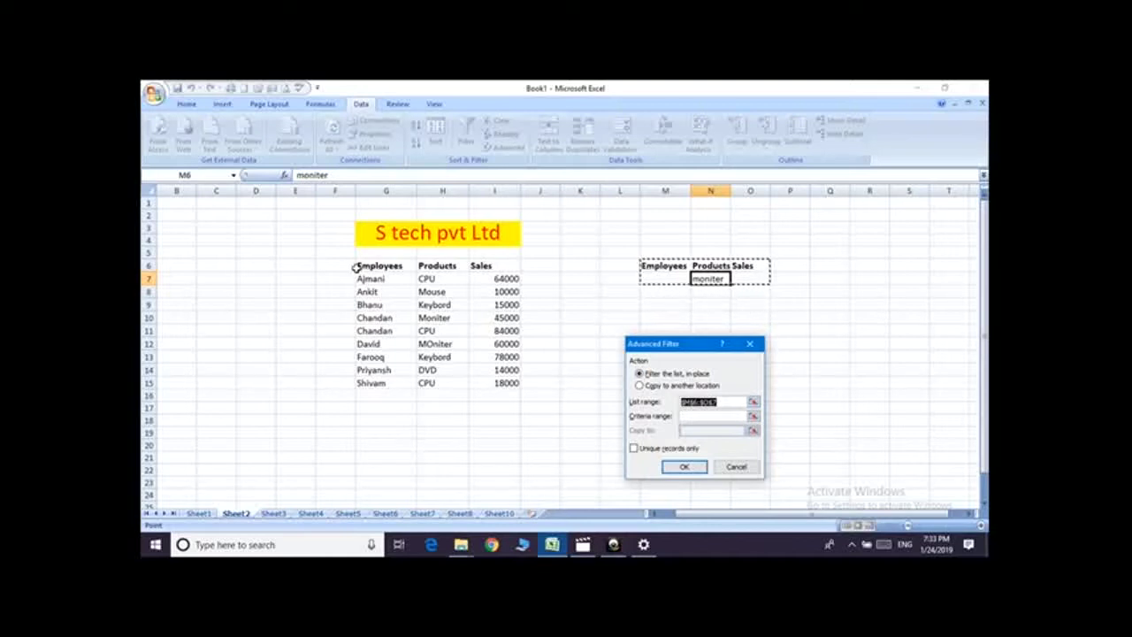
mouse_move(357, 266)
mouse_down()
mouse_move(463, 304)
mouse_move(511, 380)
mouse_up()
click(719, 415)
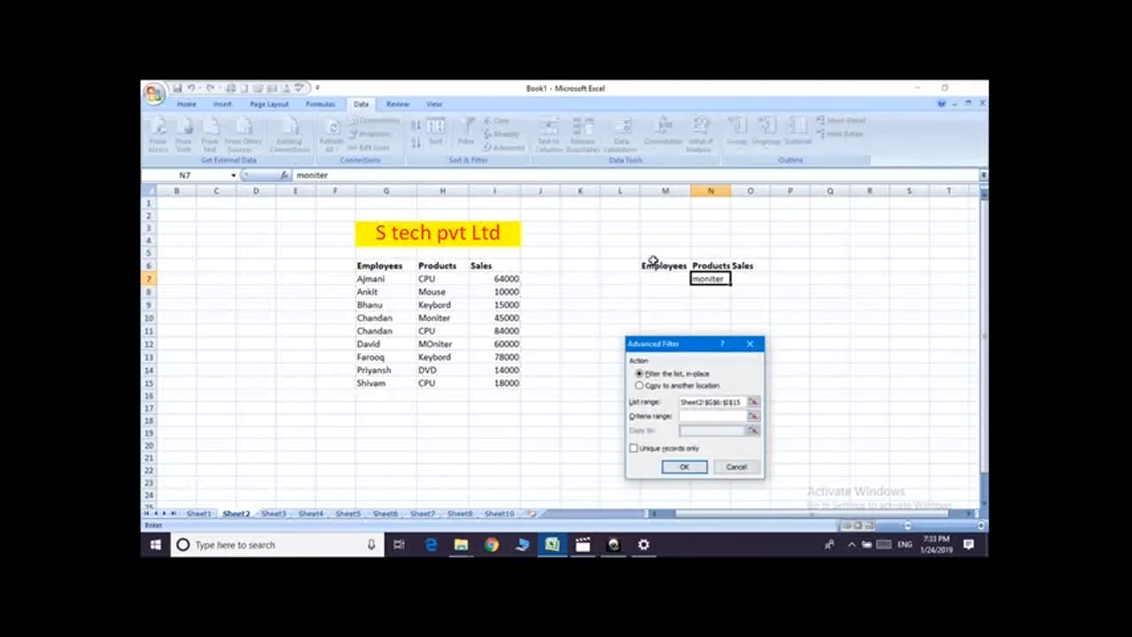
drag(653, 259, 732, 278)
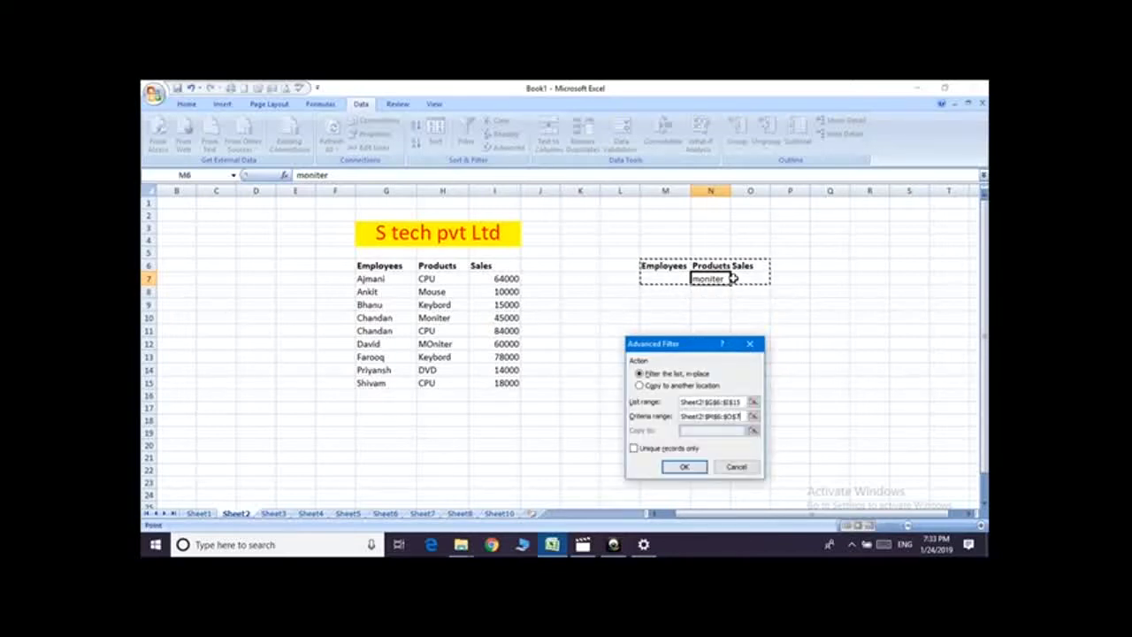
click(682, 466)
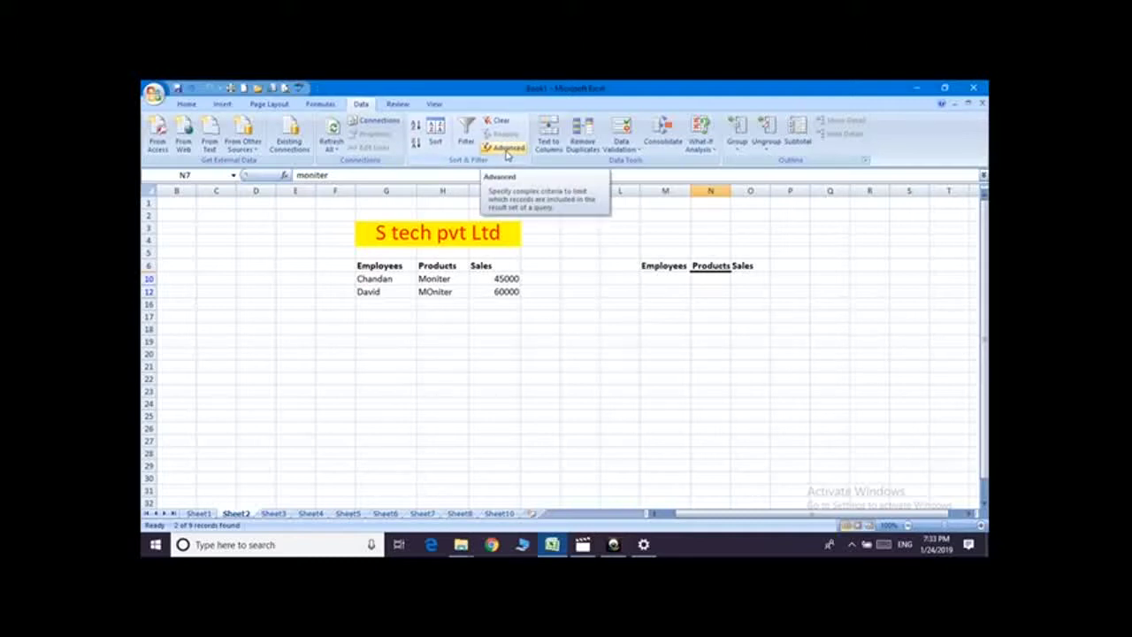
- Clear the filter, then on Sheet3 type 'I am a good boy' into F8
key(alt+a)
key(c)
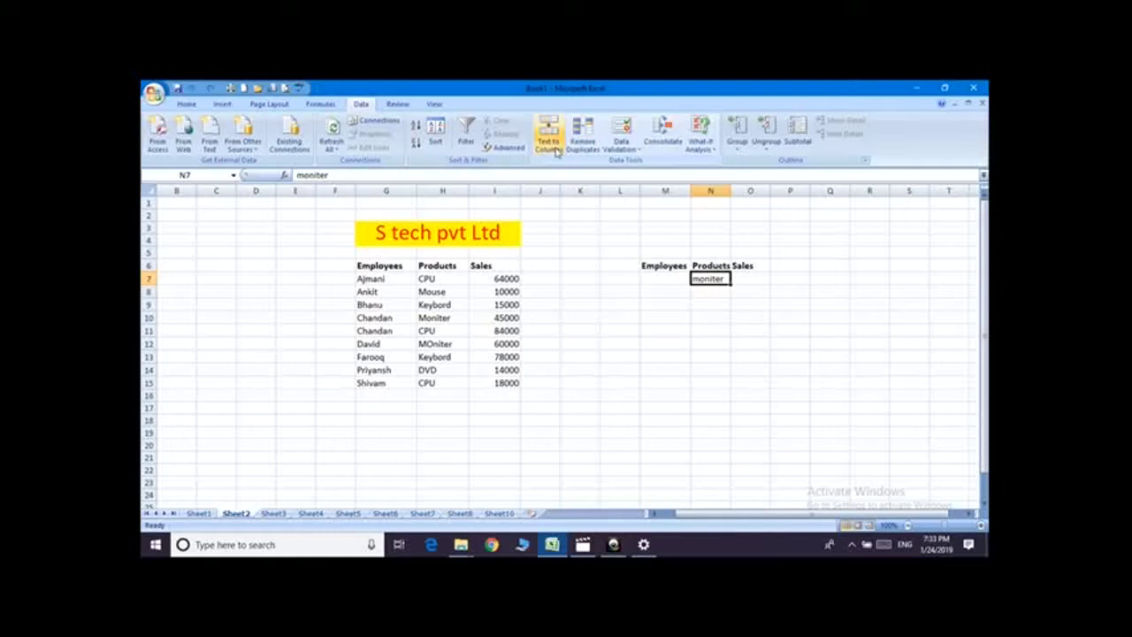
click(272, 513)
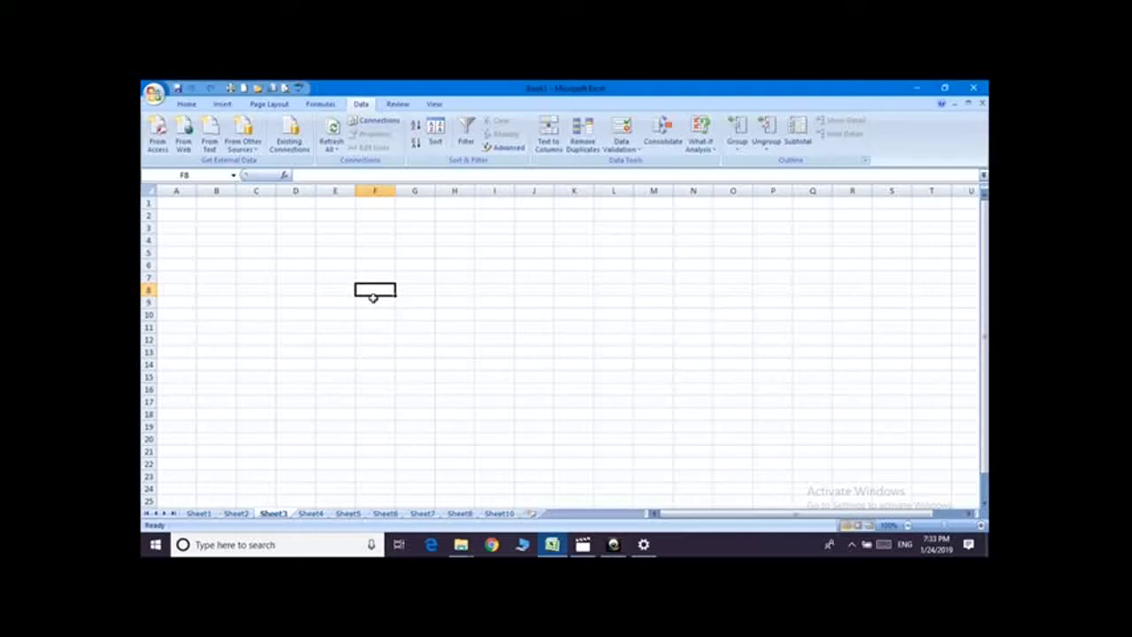
text(I a)
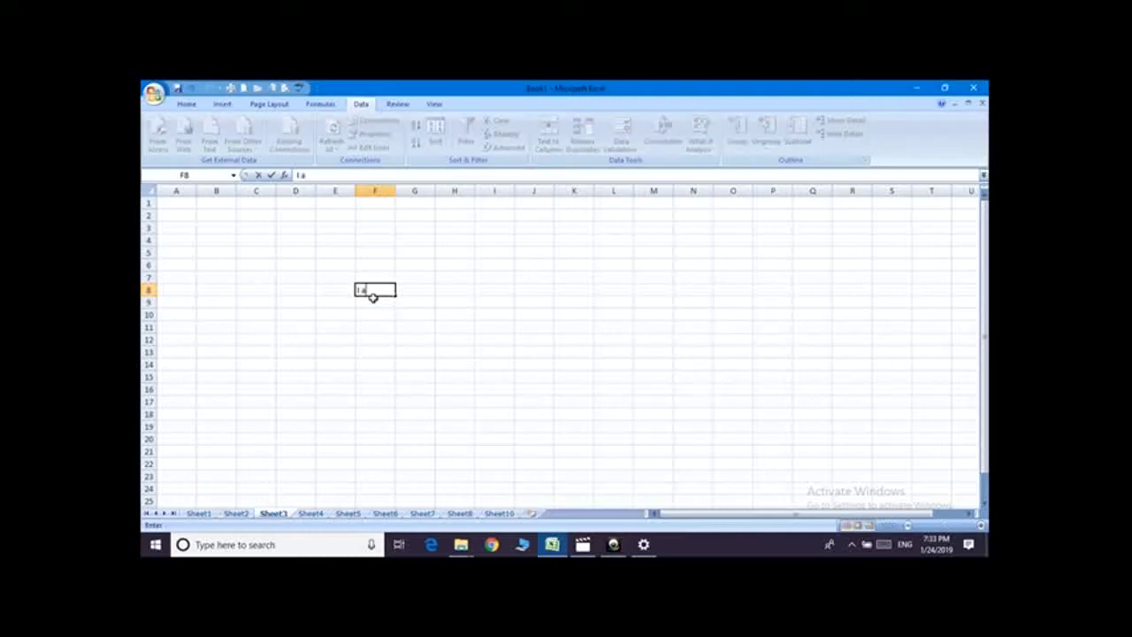
text(m a go)
text(od bo)
text(y)
key(Return)
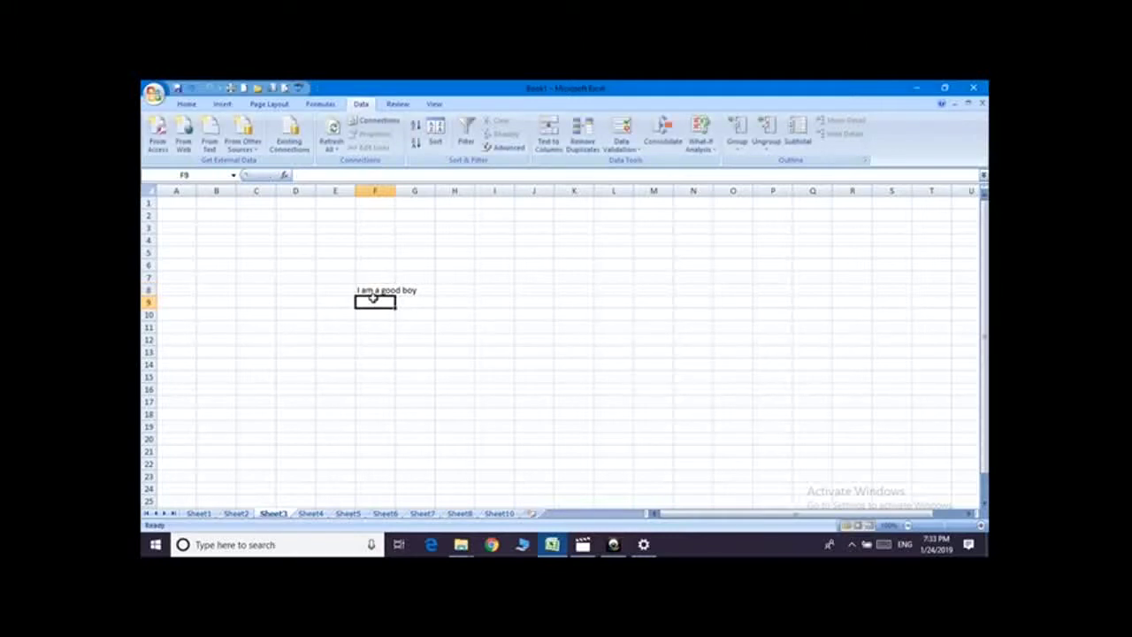
- Check that the sentence sits in F8 with neighbouring G8 still empty
key(Up)
key(Right)
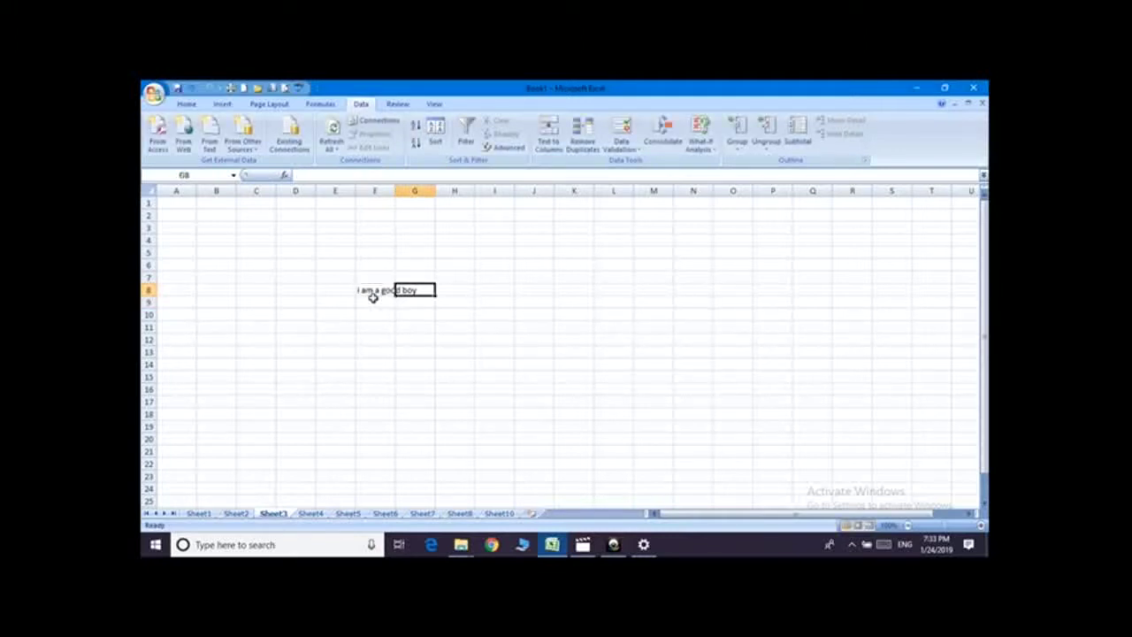
key(Left)
key(Right)
key(Left)
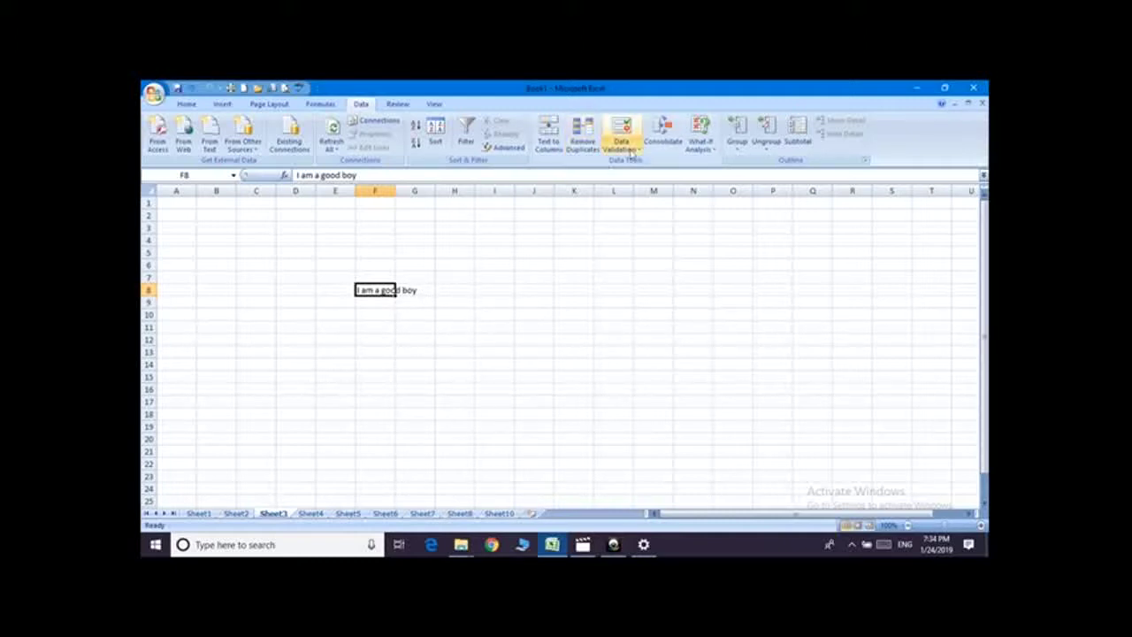
- Split F8's sentence into words with fixed-width Text to Columns, then return to Sheet2
click(559, 150)
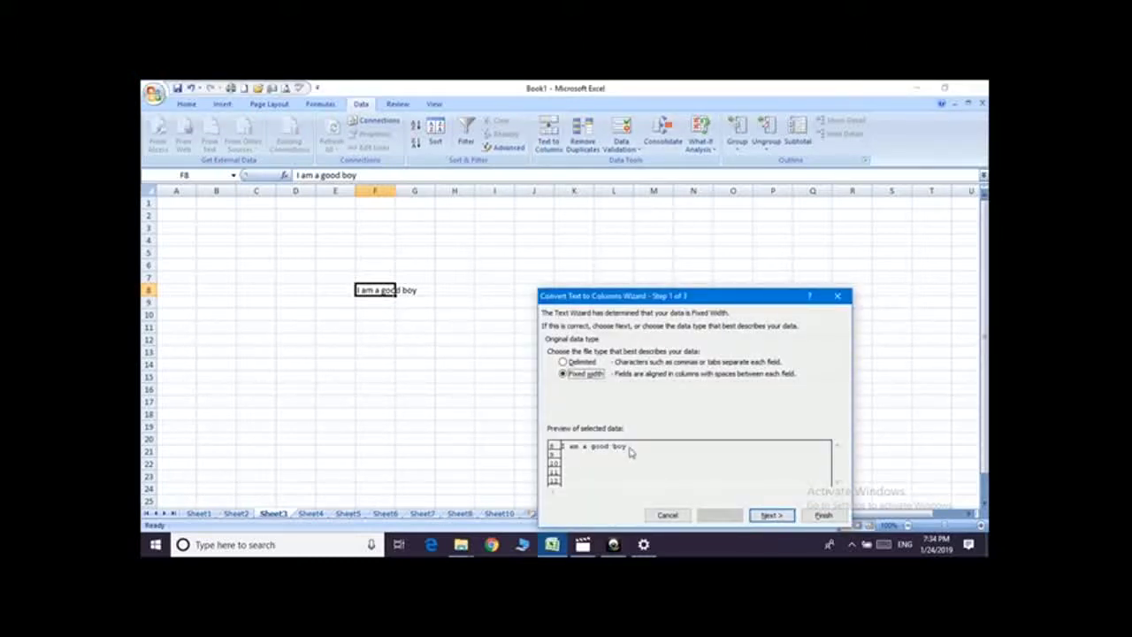
click(769, 514)
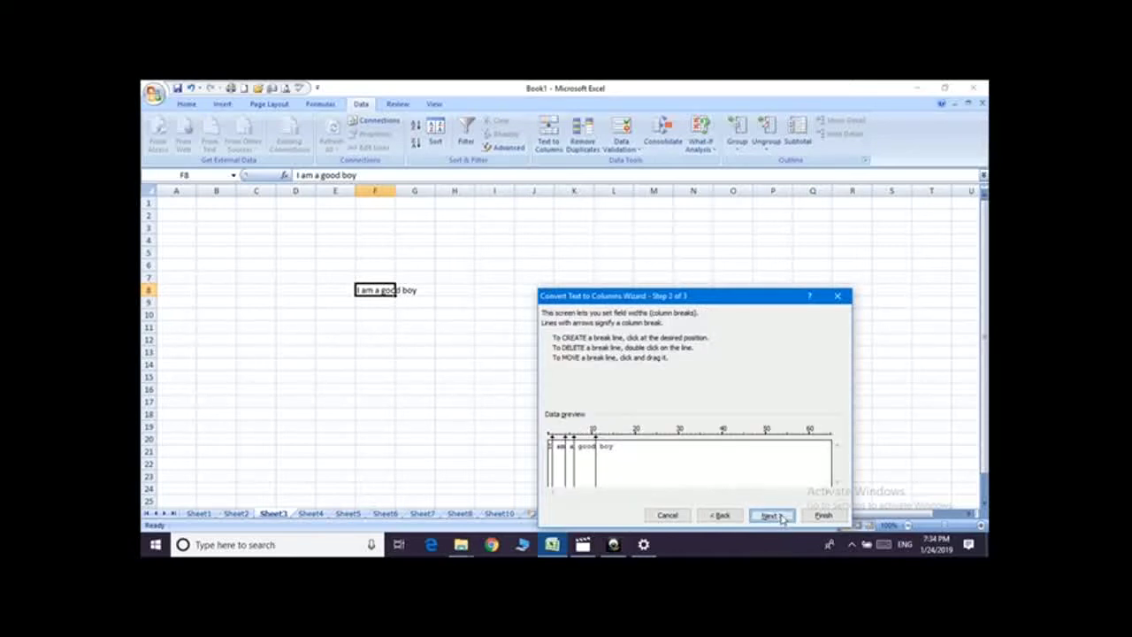
click(772, 516)
click(822, 515)
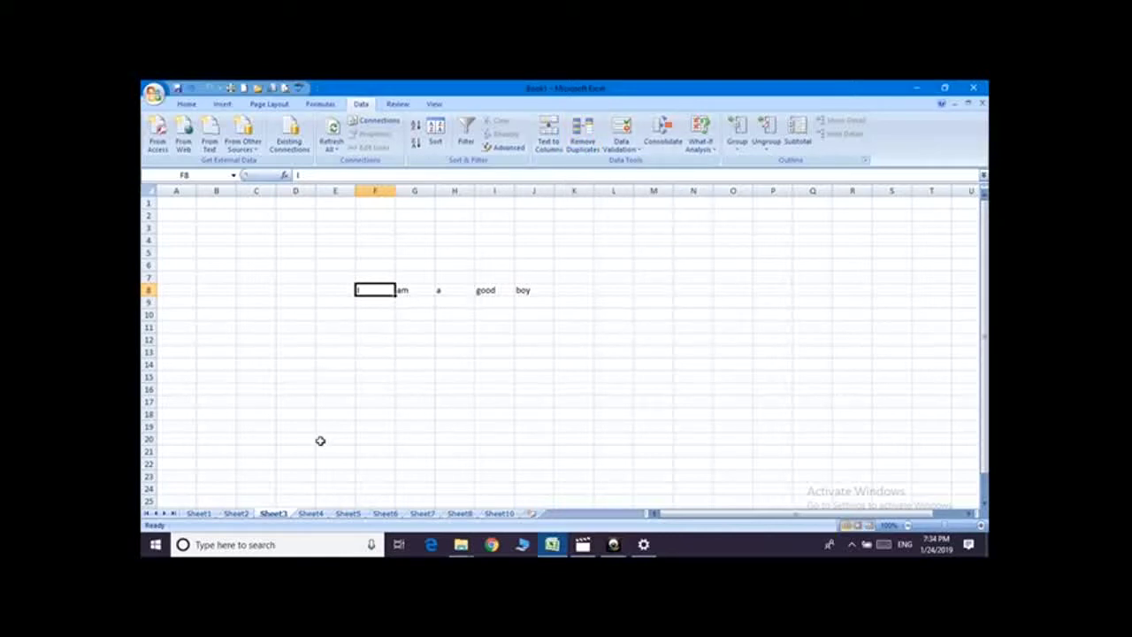
click(236, 513)
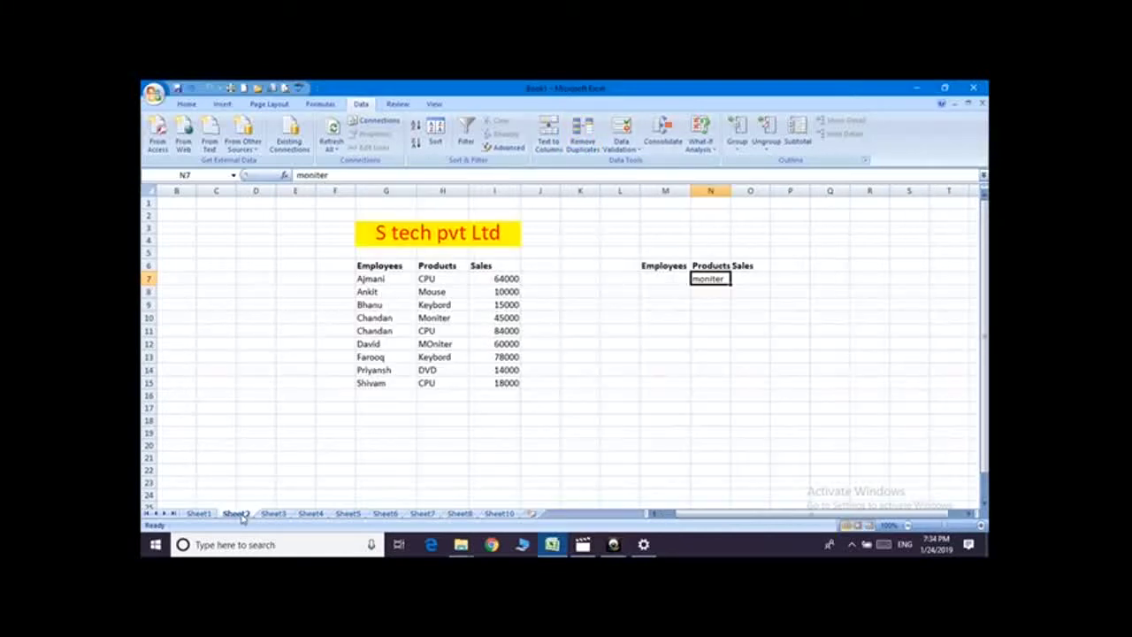
click(386, 394)
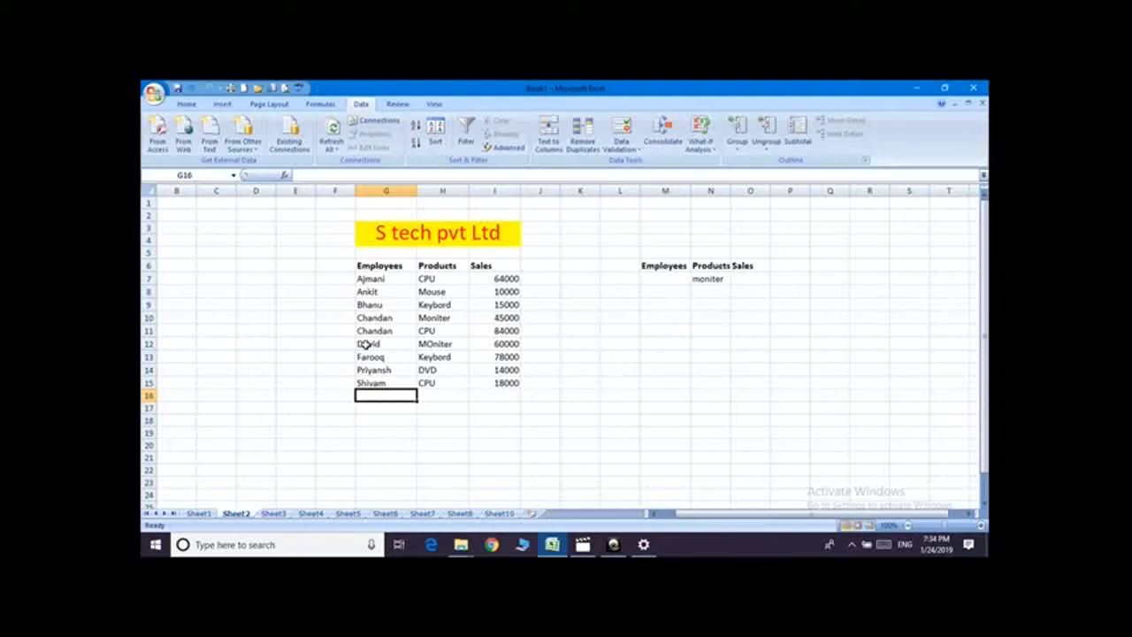
drag(365, 345, 488, 350)
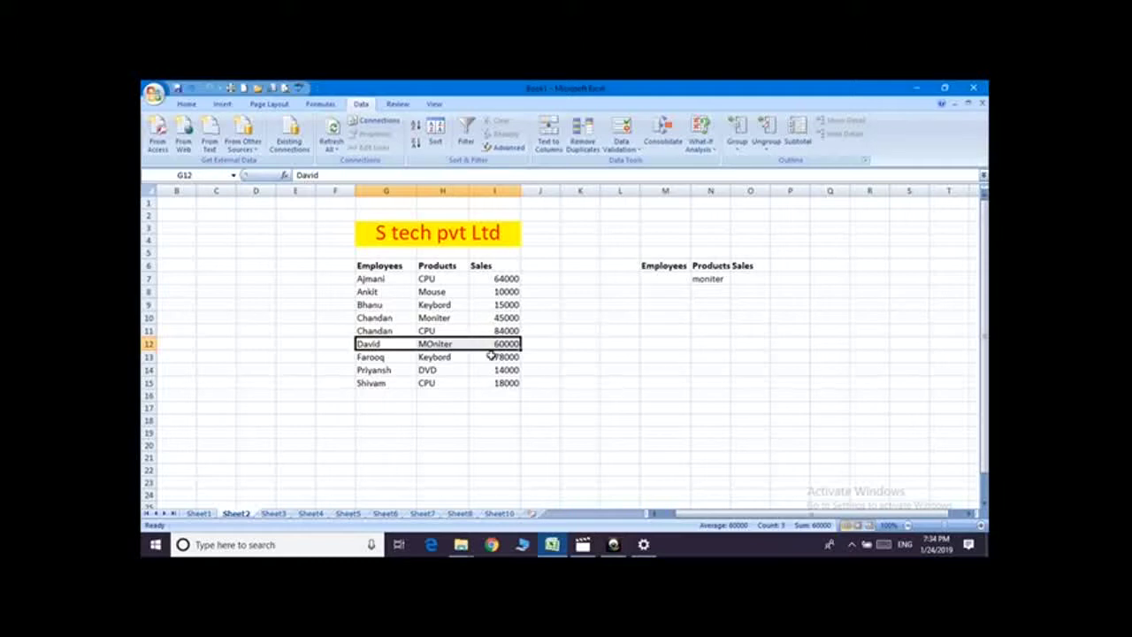
key(ctrl+c)
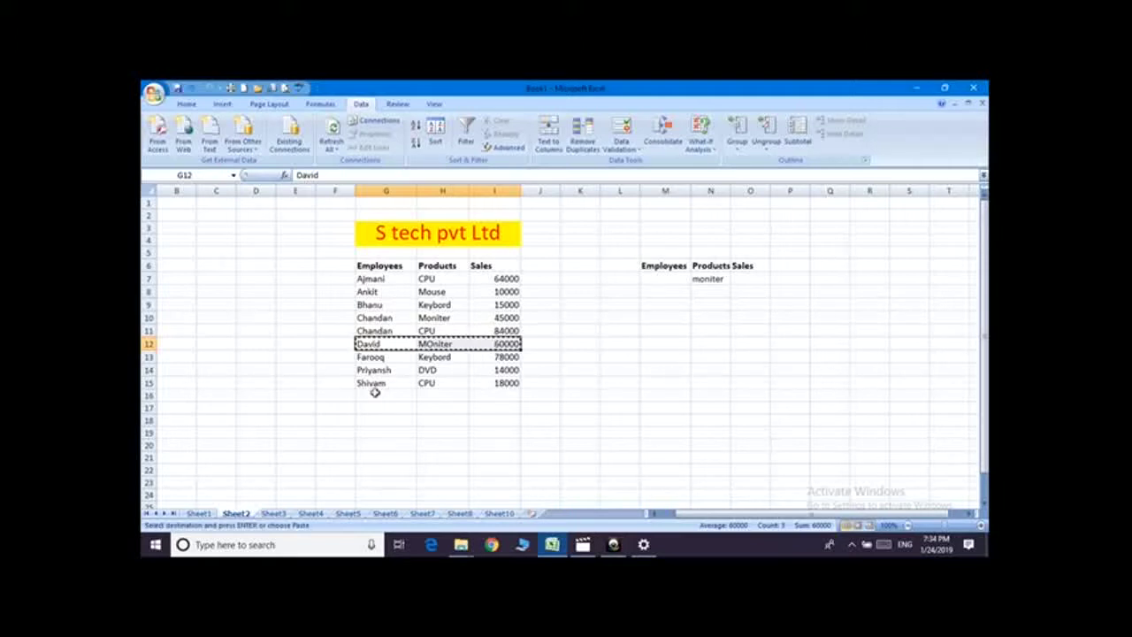
click(375, 396)
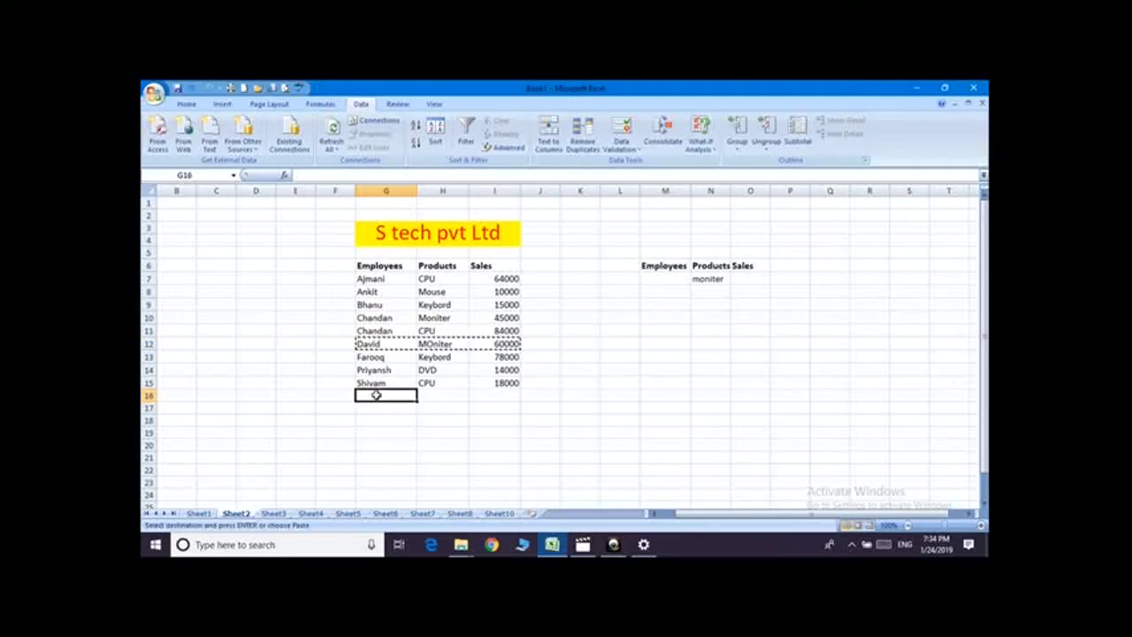
key(ctrl+v)
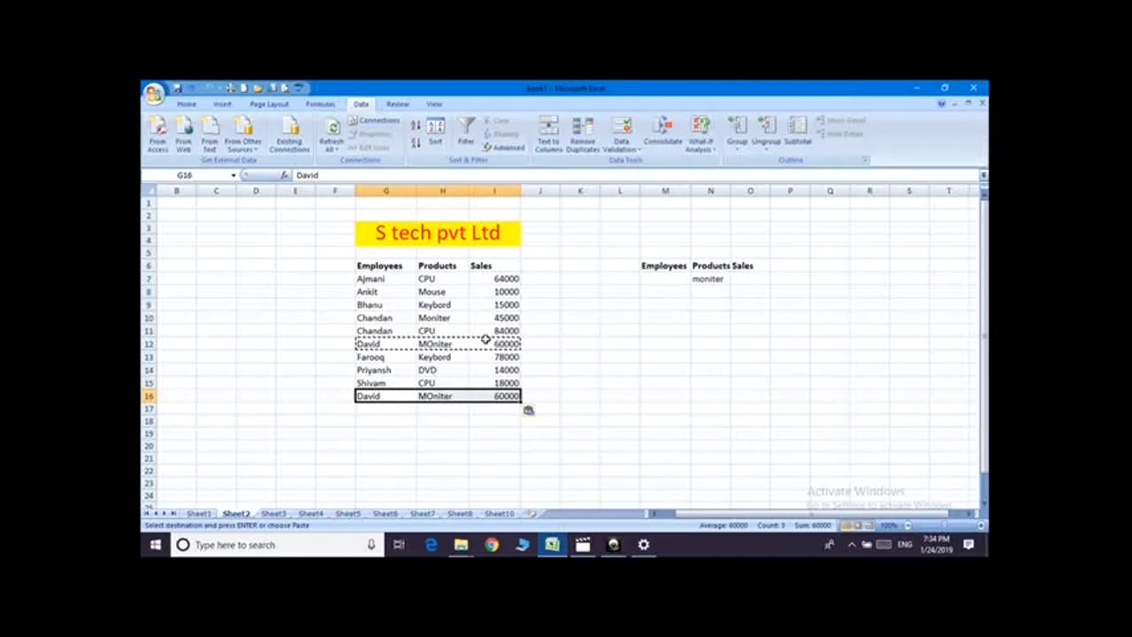
click(586, 142)
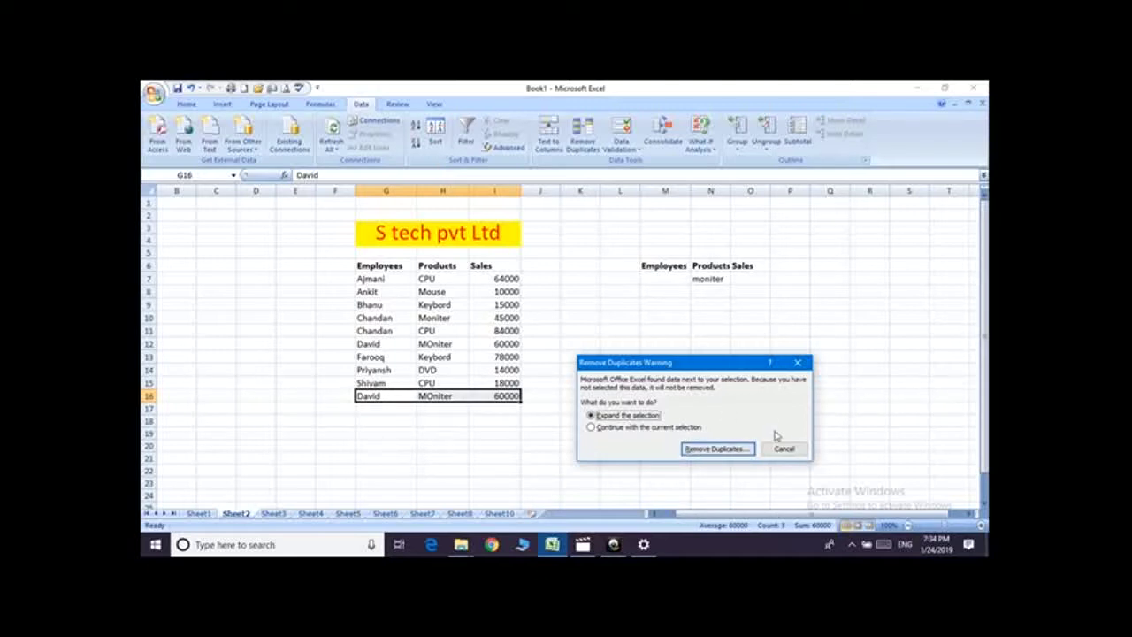
- Expand the selection to the whole table and remove its duplicate row, comparing all three columns
click(717, 450)
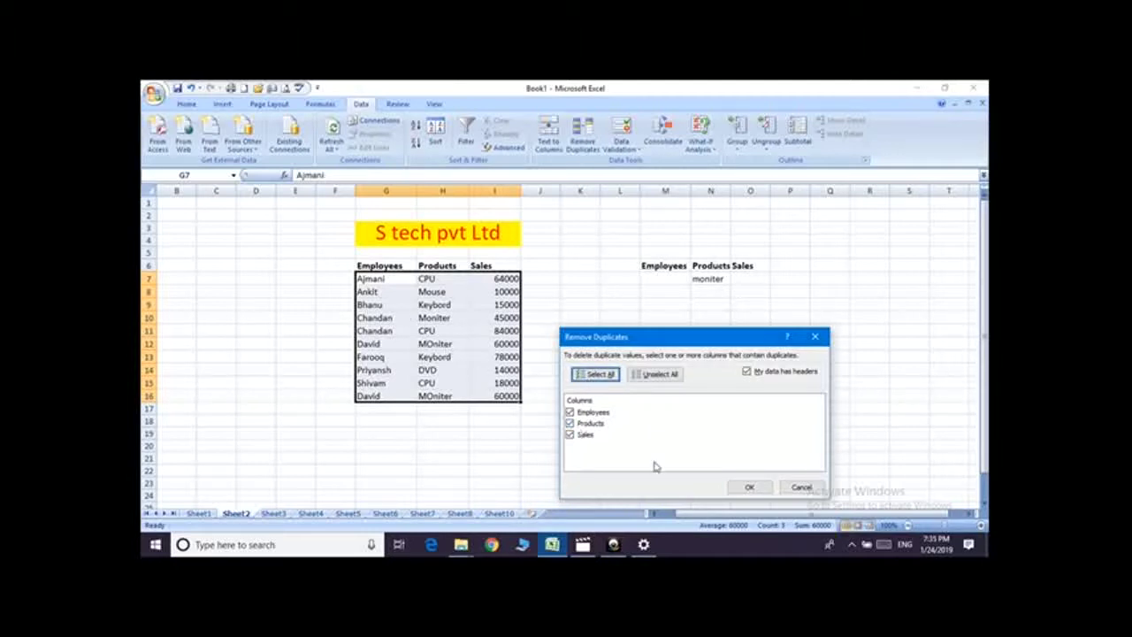
click(742, 489)
click(756, 488)
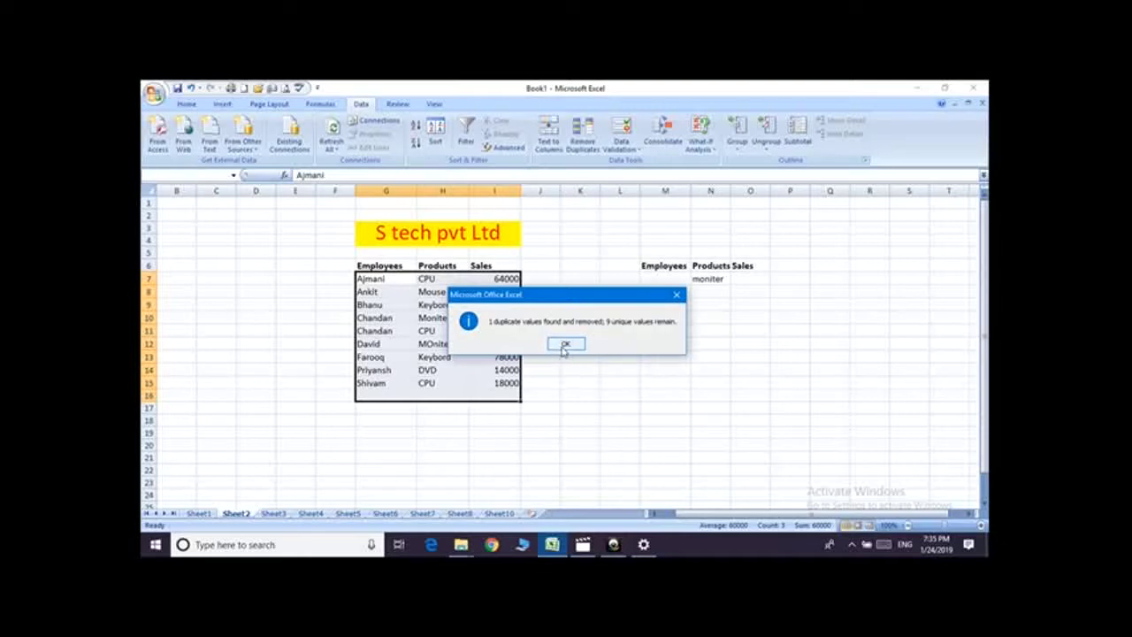
click(564, 345)
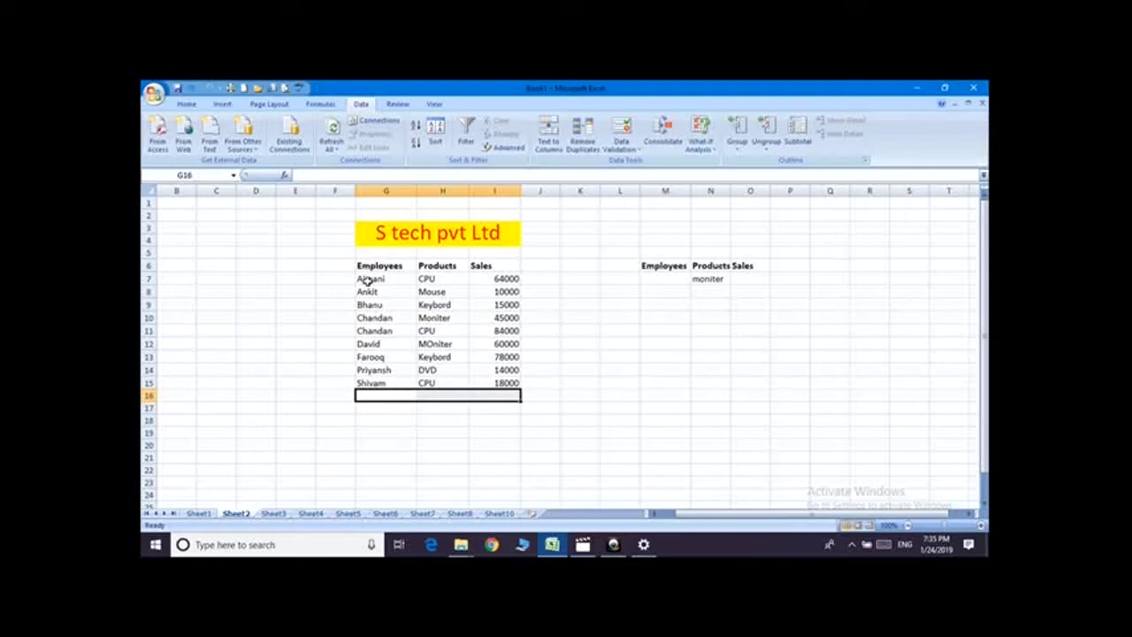
- Restrict the names in G7:G15 to a text length between 3 and 10 characters
drag(366, 277, 390, 382)
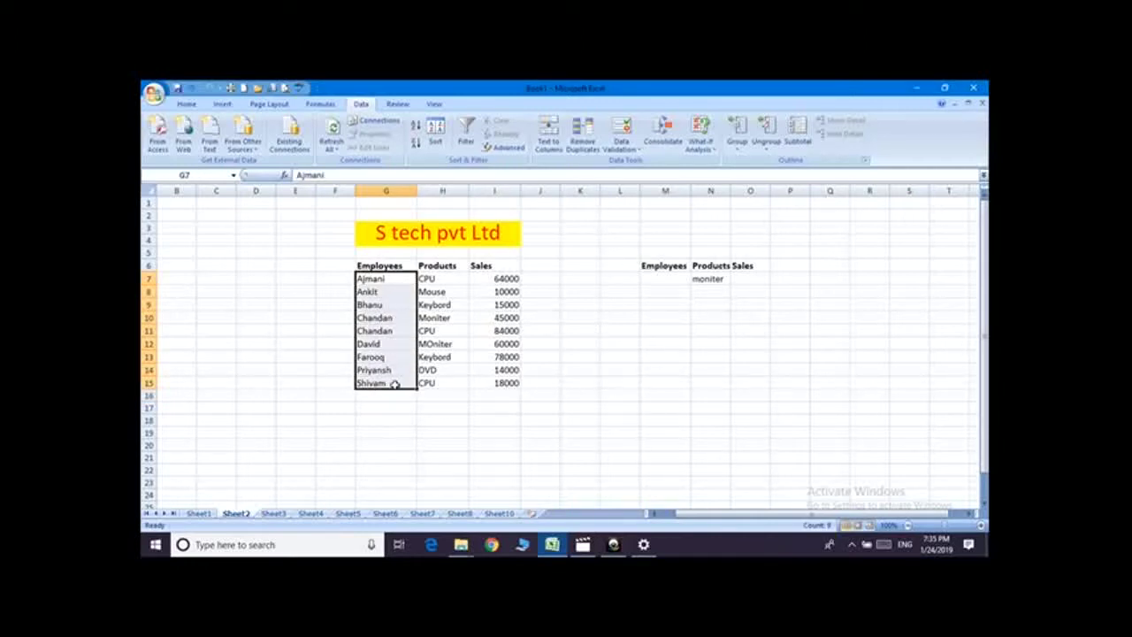
click(628, 153)
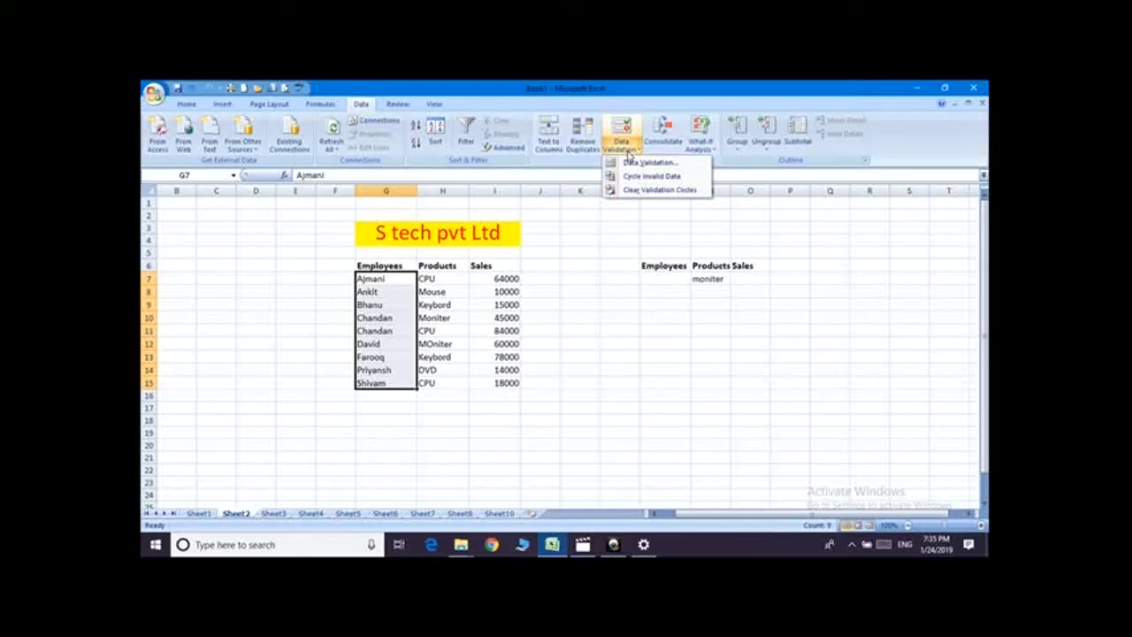
click(658, 165)
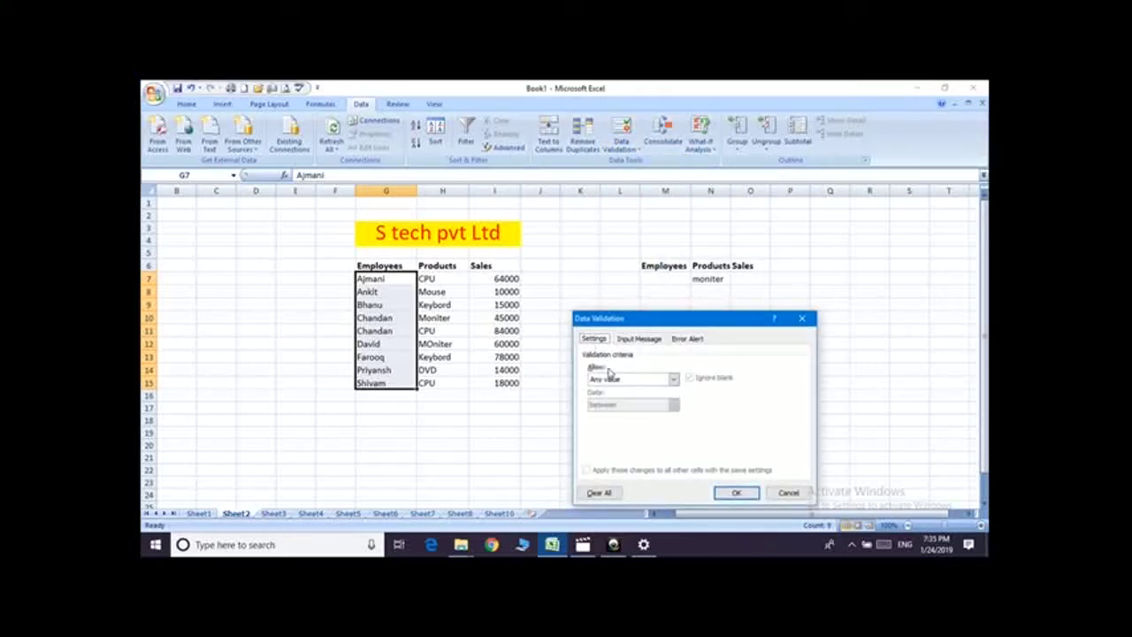
click(674, 379)
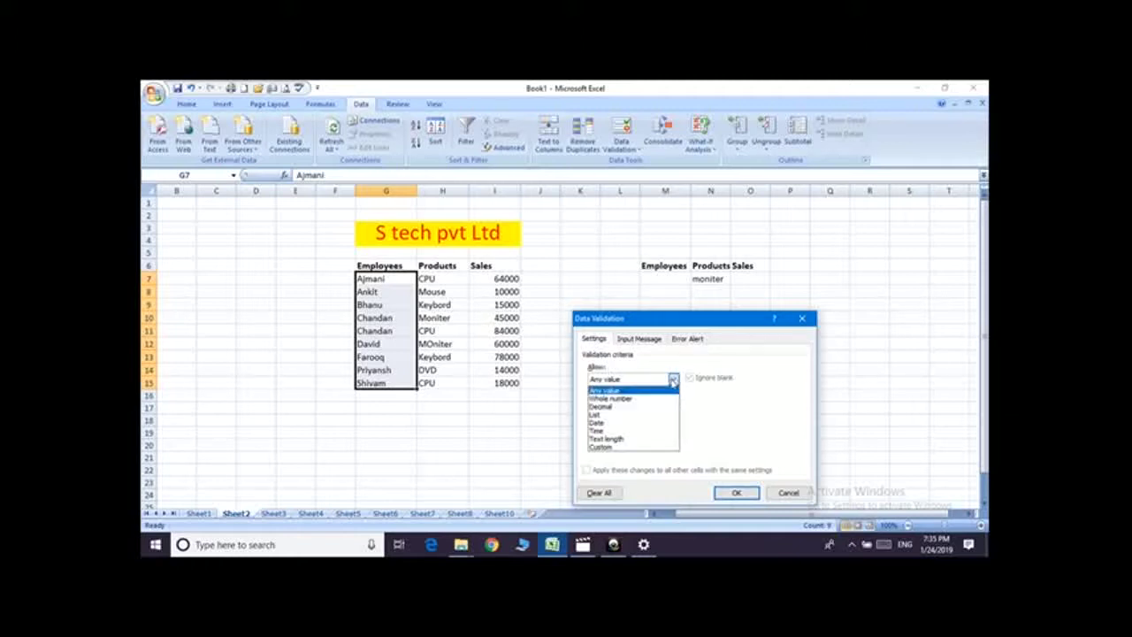
click(606, 440)
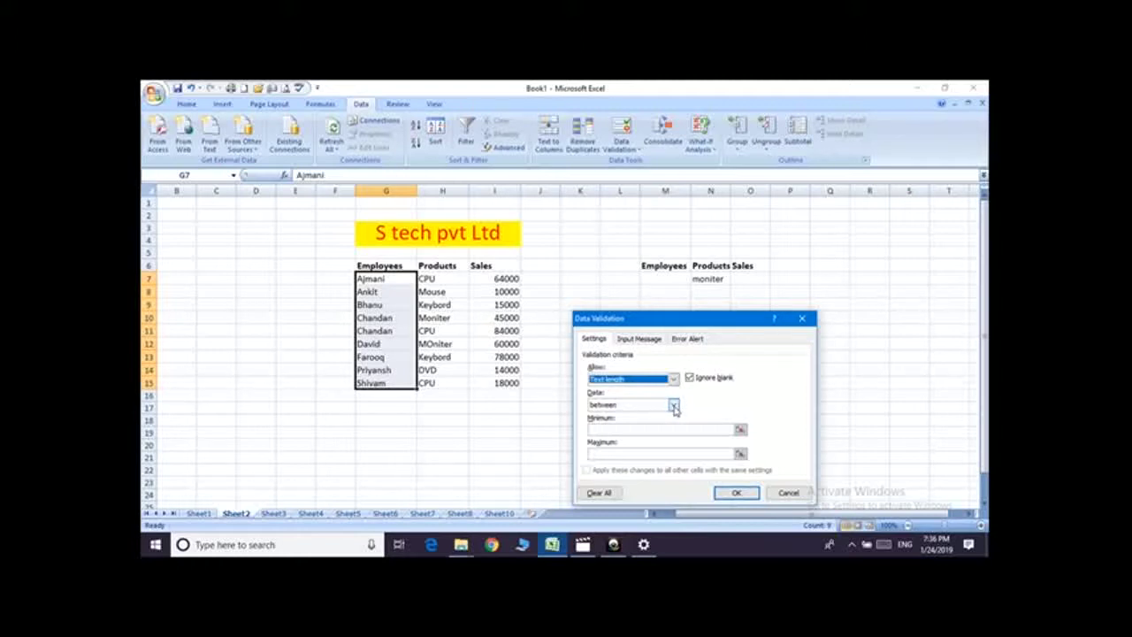
click(674, 405)
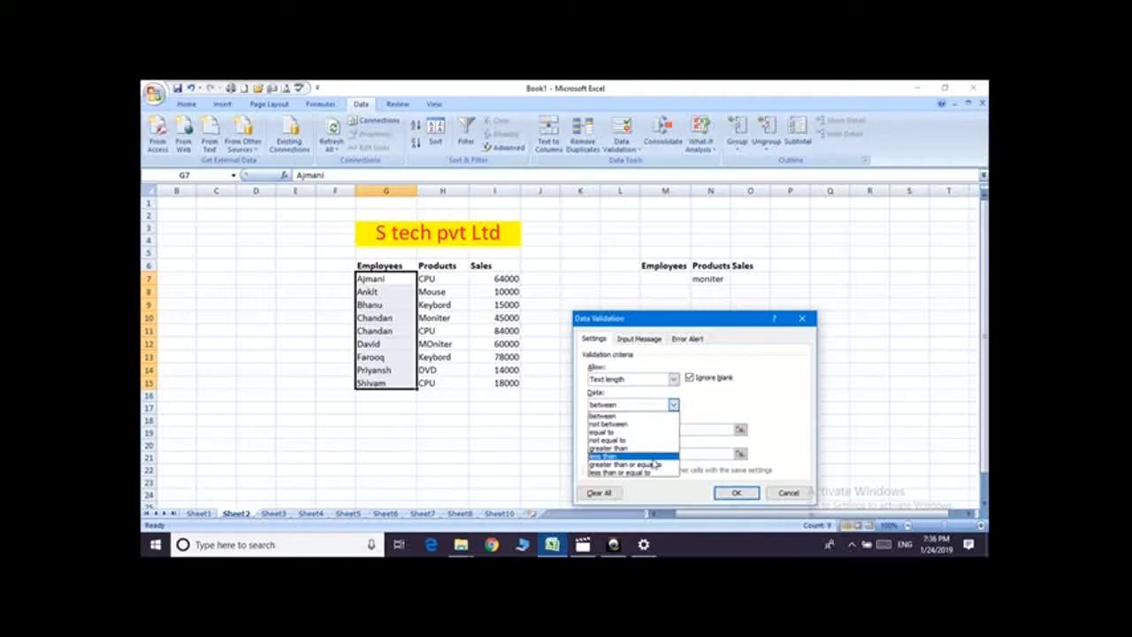
click(692, 405)
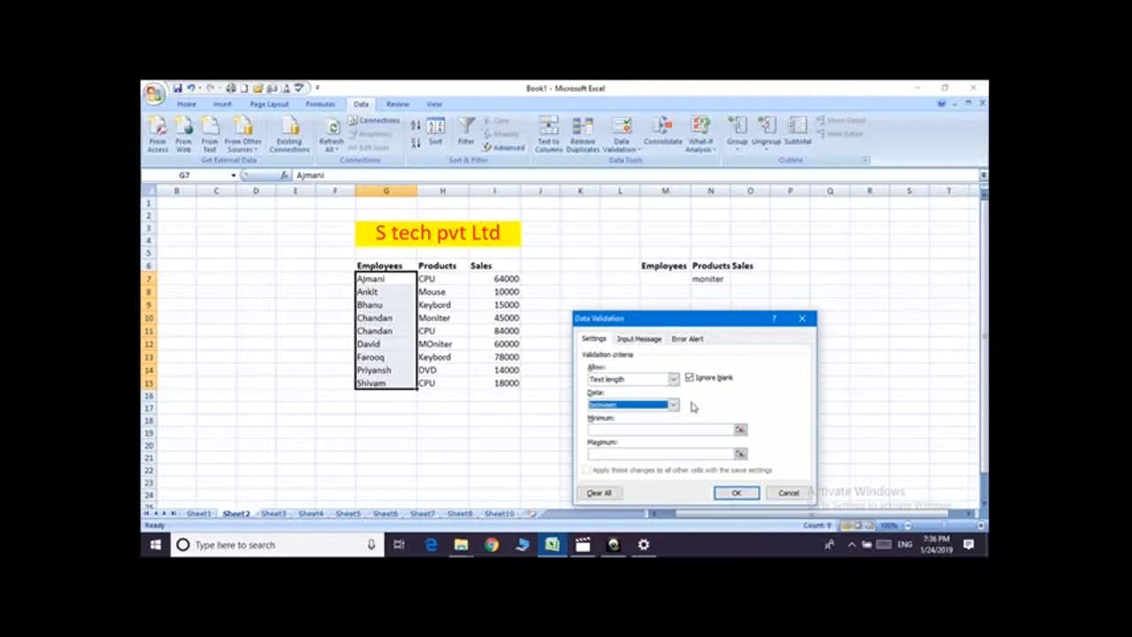
click(662, 430)
text(3)
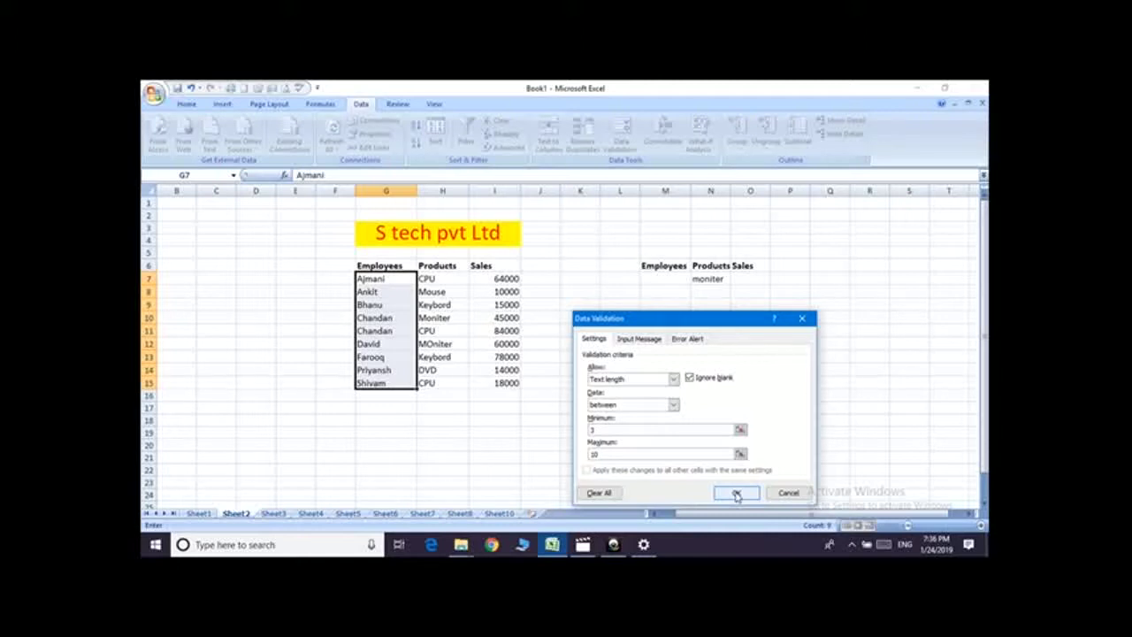
click(735, 494)
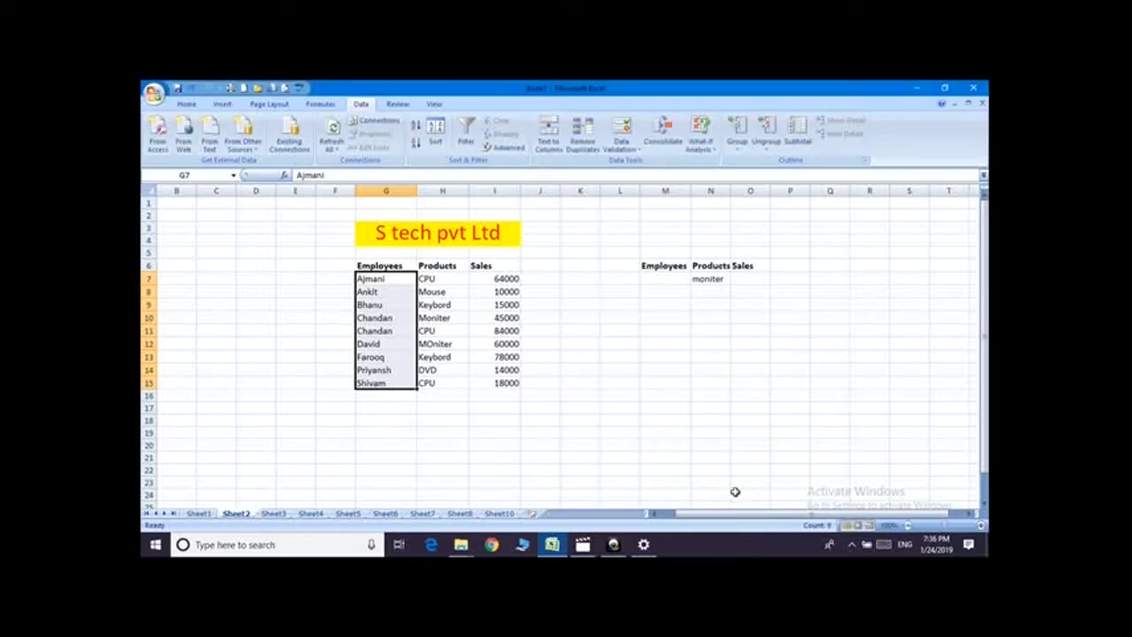
- Test the length rule in G11 with 'as', which is rejected, then enter 'asd'
click(380, 327)
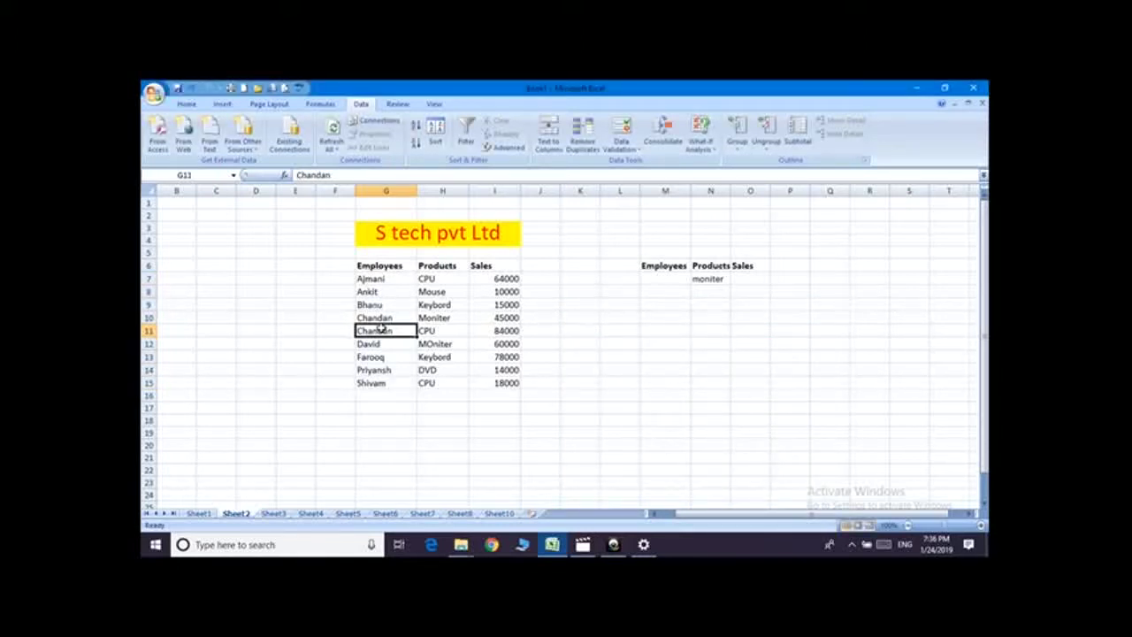
text(as)
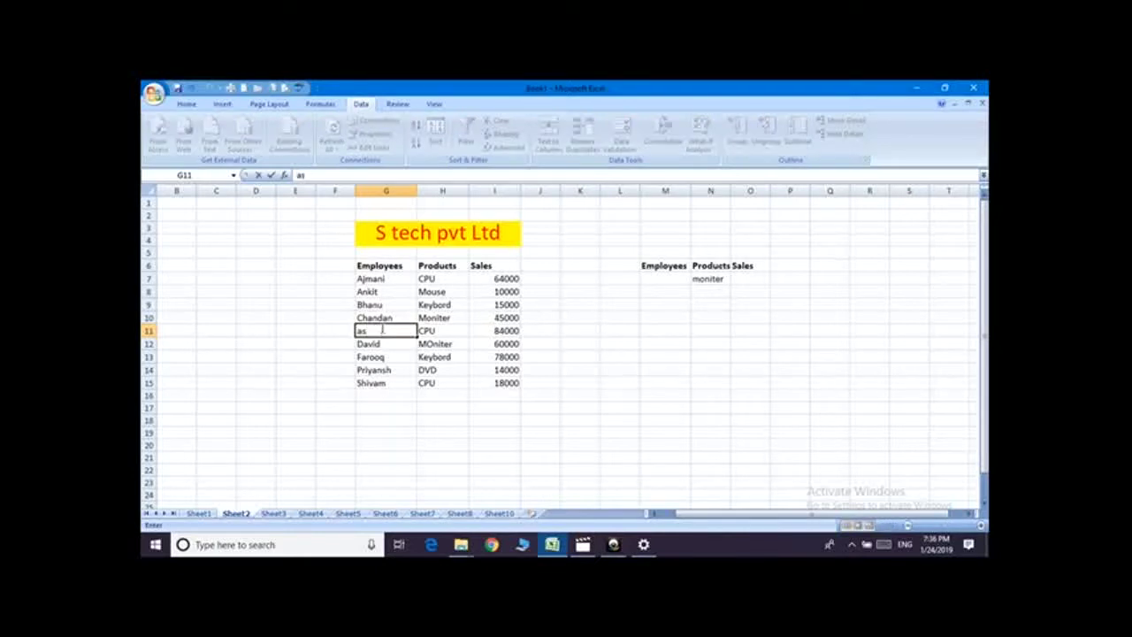
key(Return)
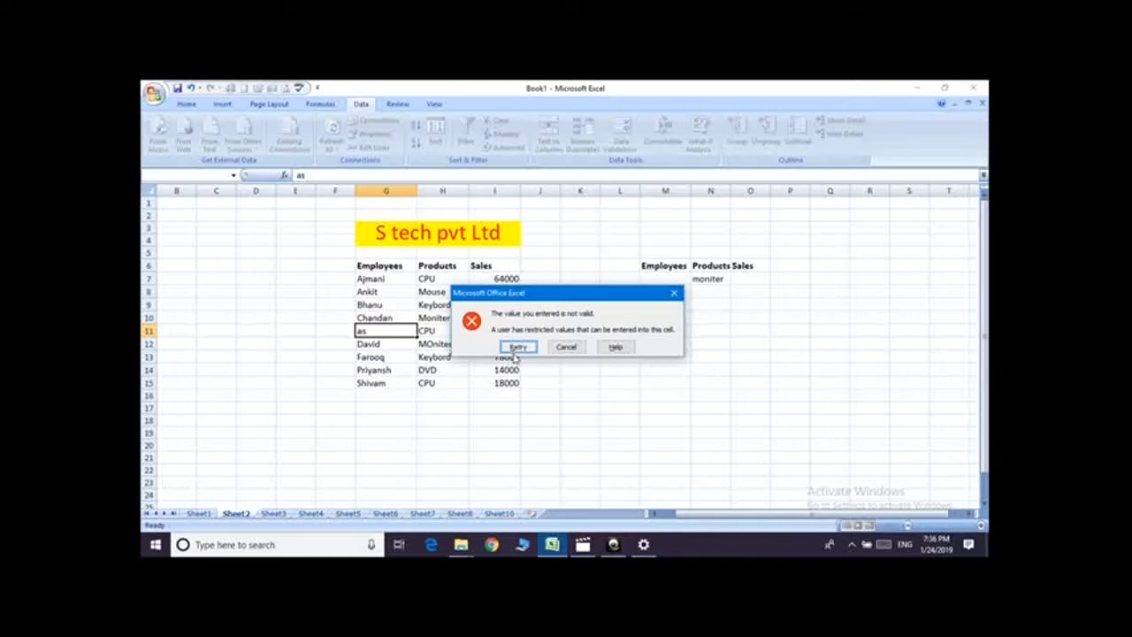
click(517, 348)
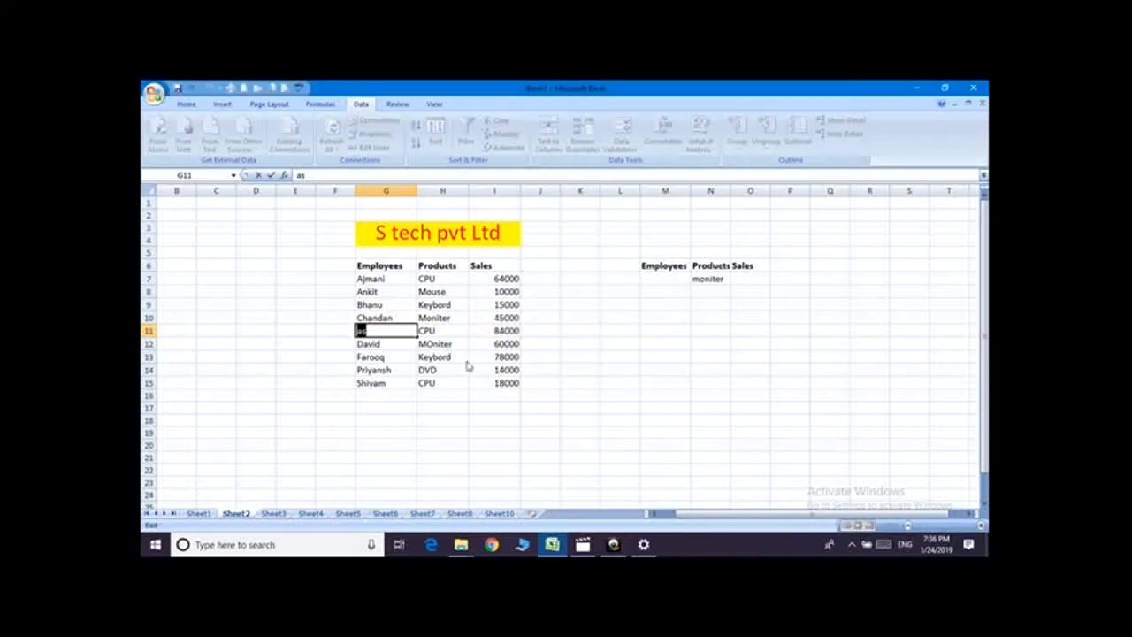
text(asd)
key(Return)
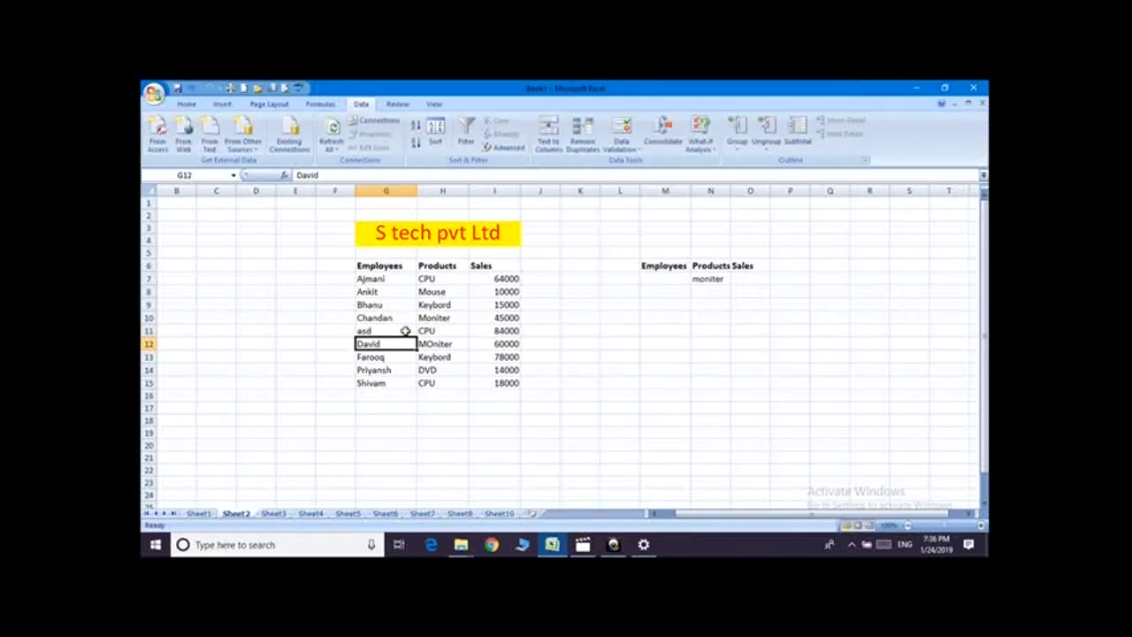
- Replace G11's 'asd' with the name filled down from G10 using Ctrl+D, then select G7:G15
click(405, 331)
key(ctrl+d)
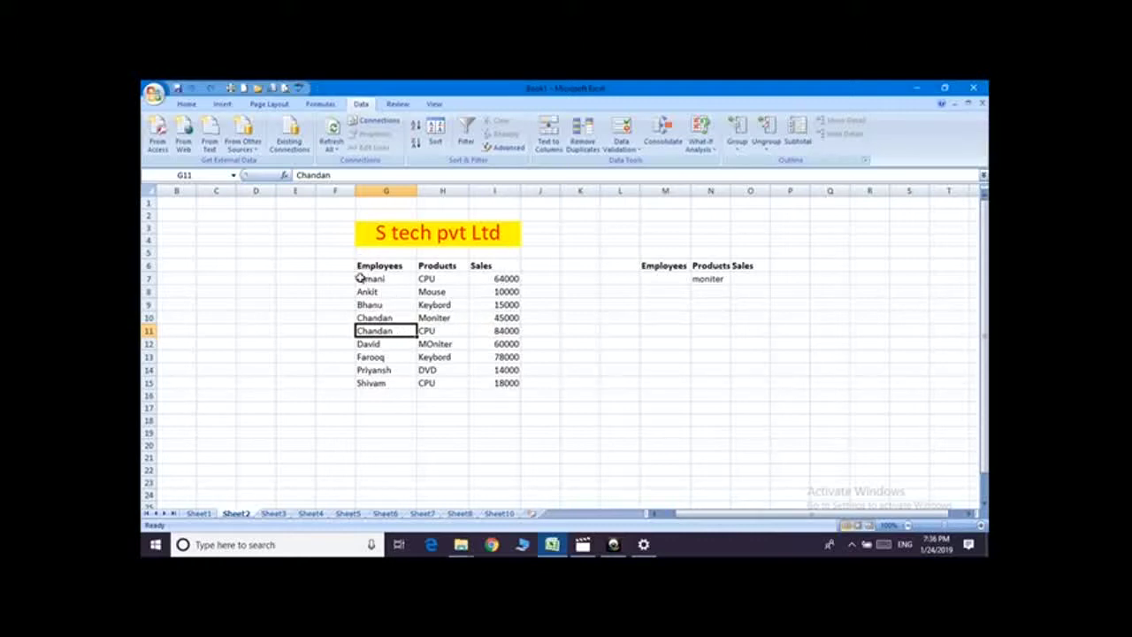
drag(361, 277, 373, 382)
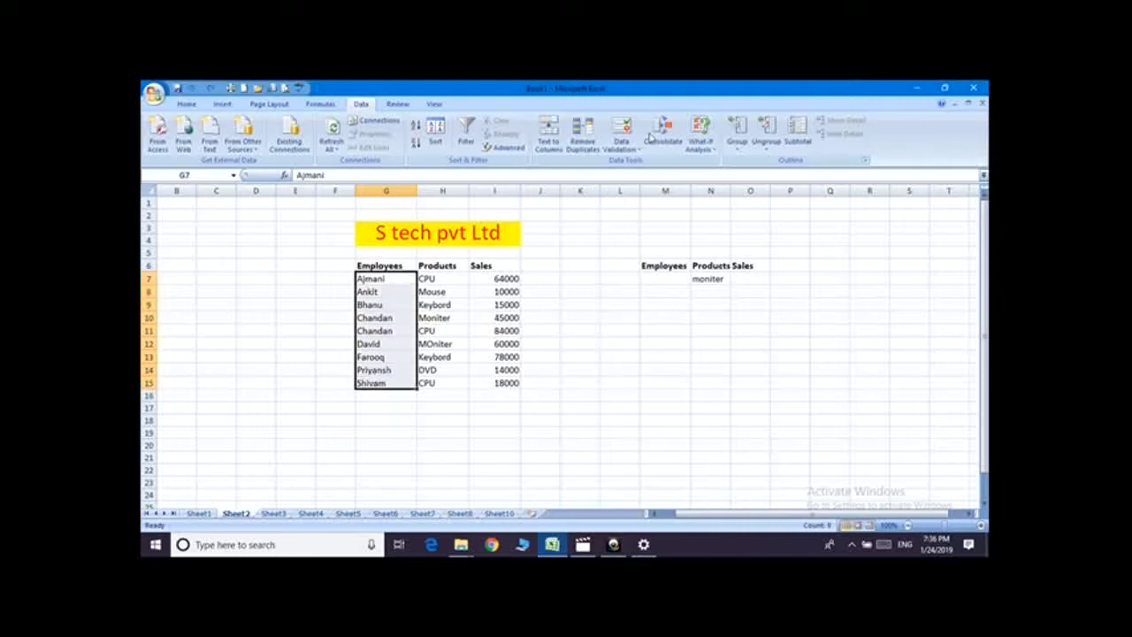
- Clear all validation from G7:G15 so the names accept any value
click(621, 146)
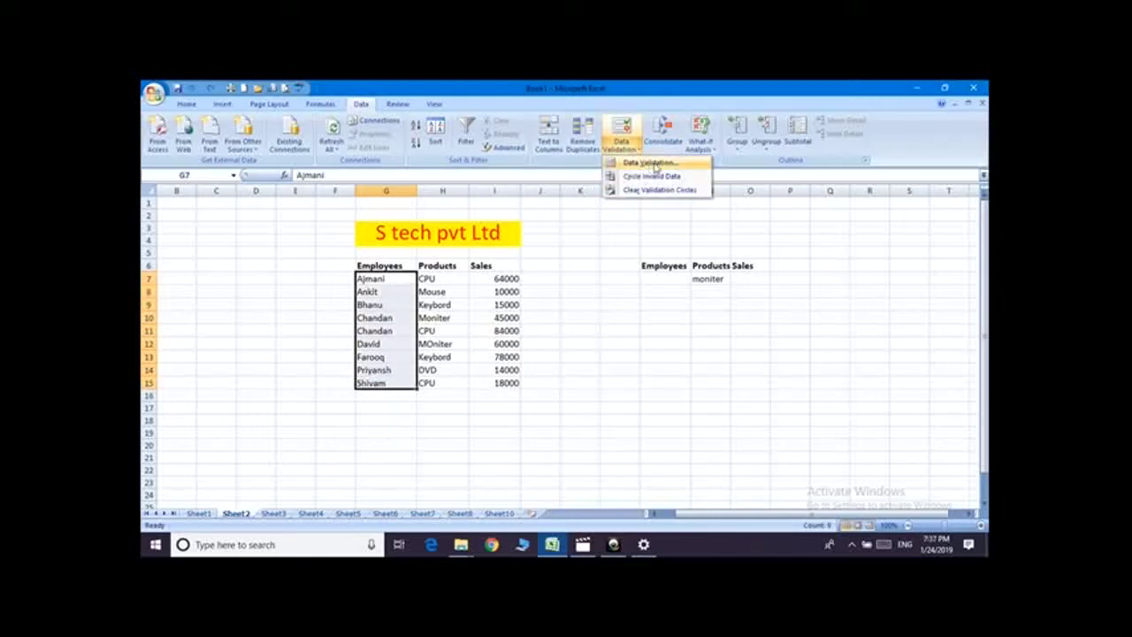
click(654, 166)
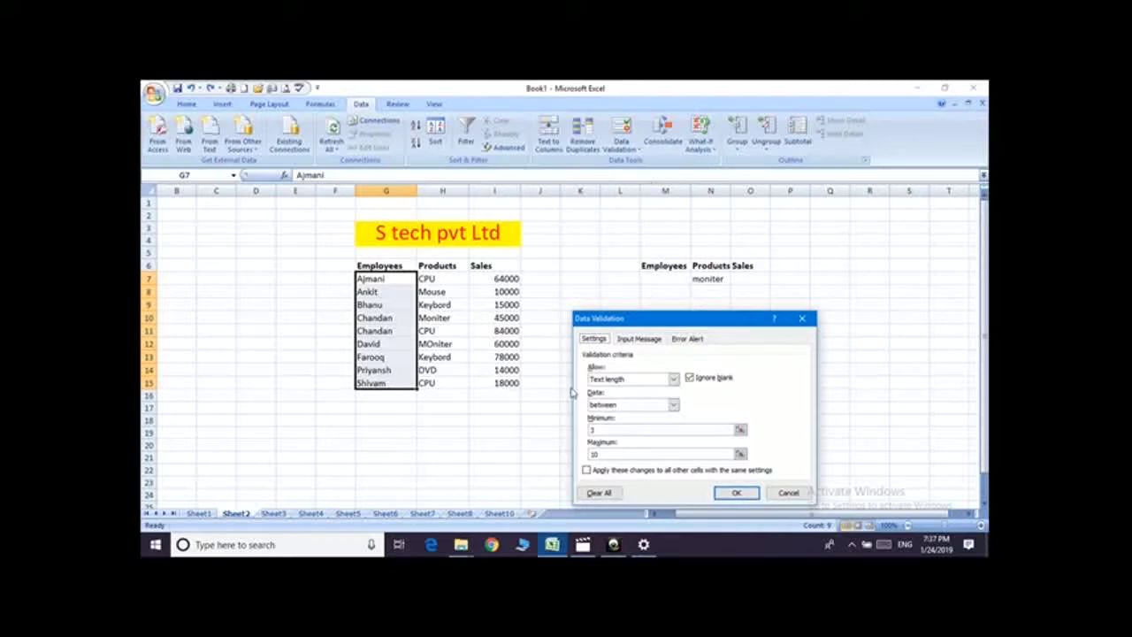
click(598, 493)
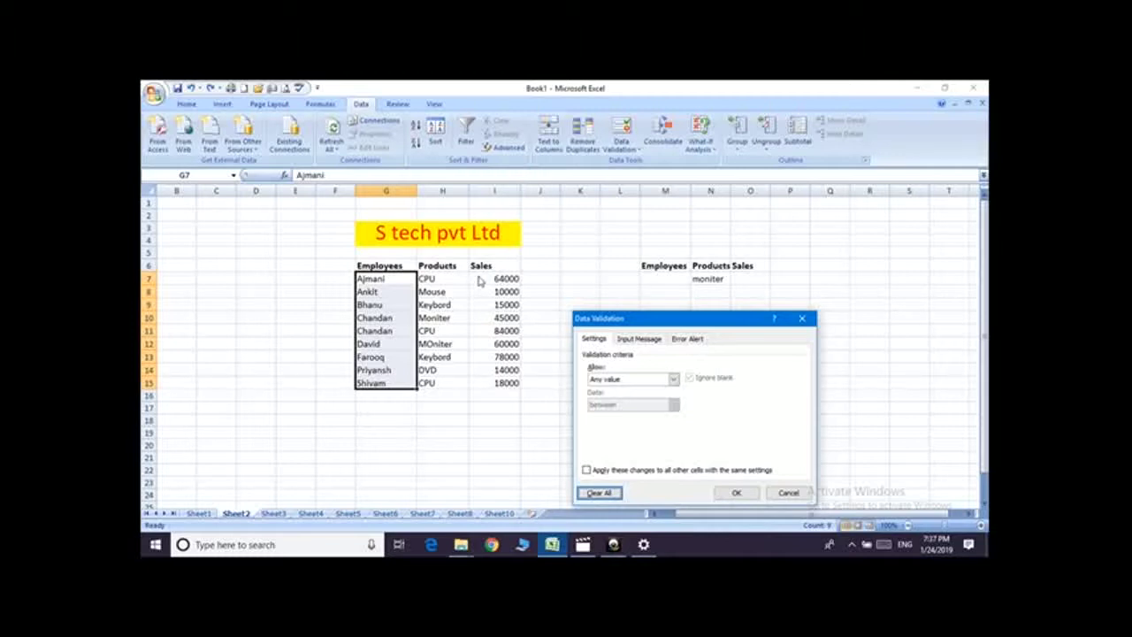
click(750, 494)
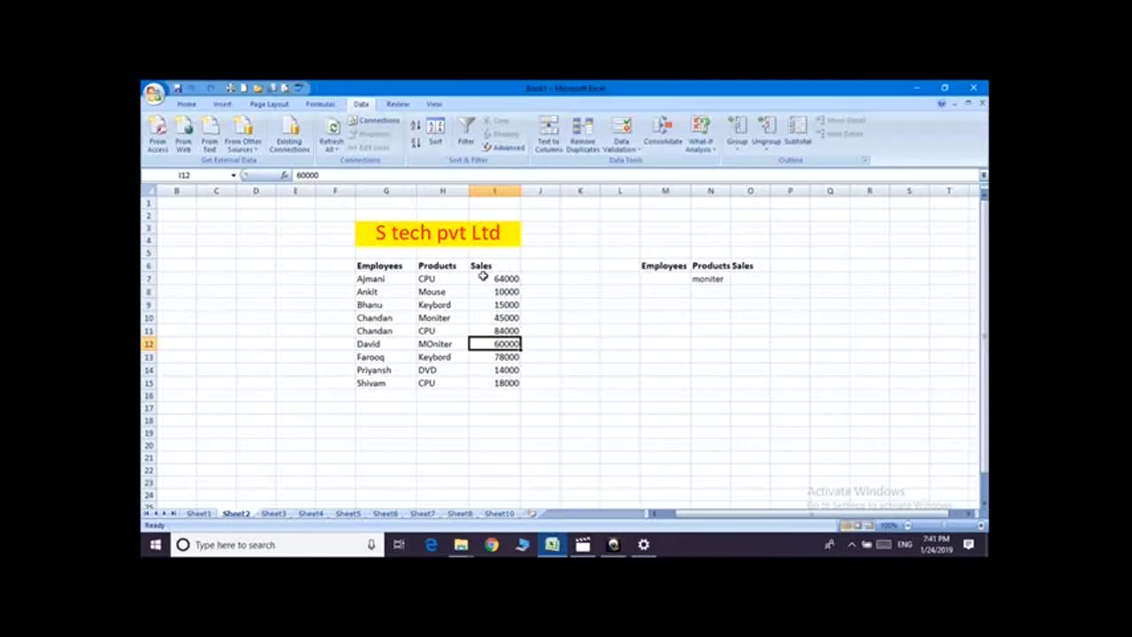
- Limit Sales cells I7:I15 to whole numbers not between 10000 and 14000
drag(483, 276, 505, 382)
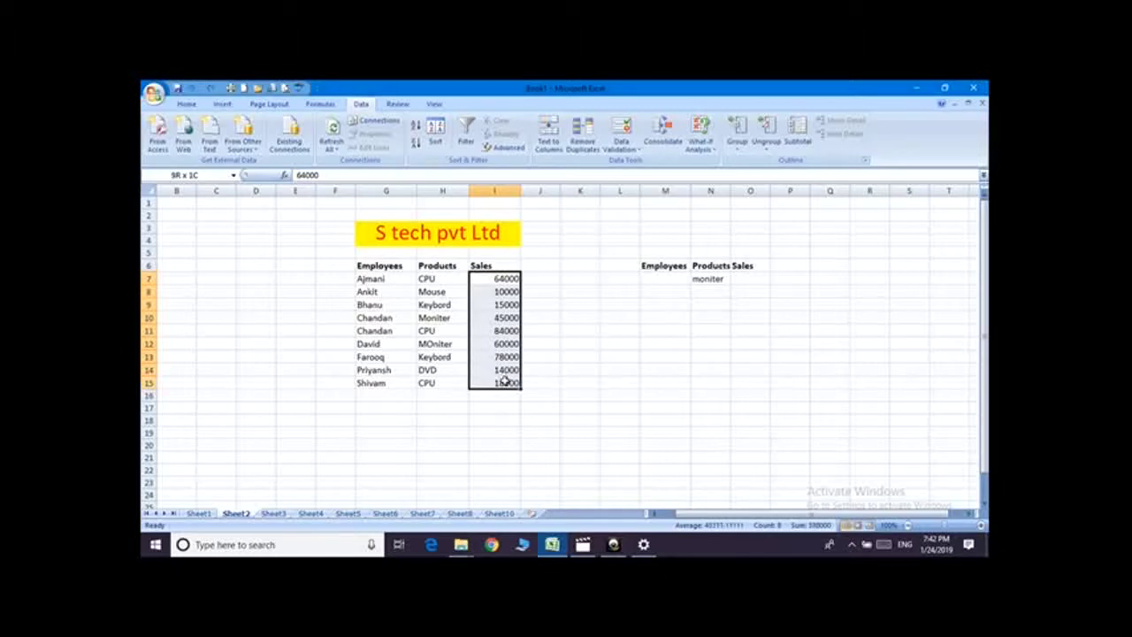
click(631, 149)
click(650, 165)
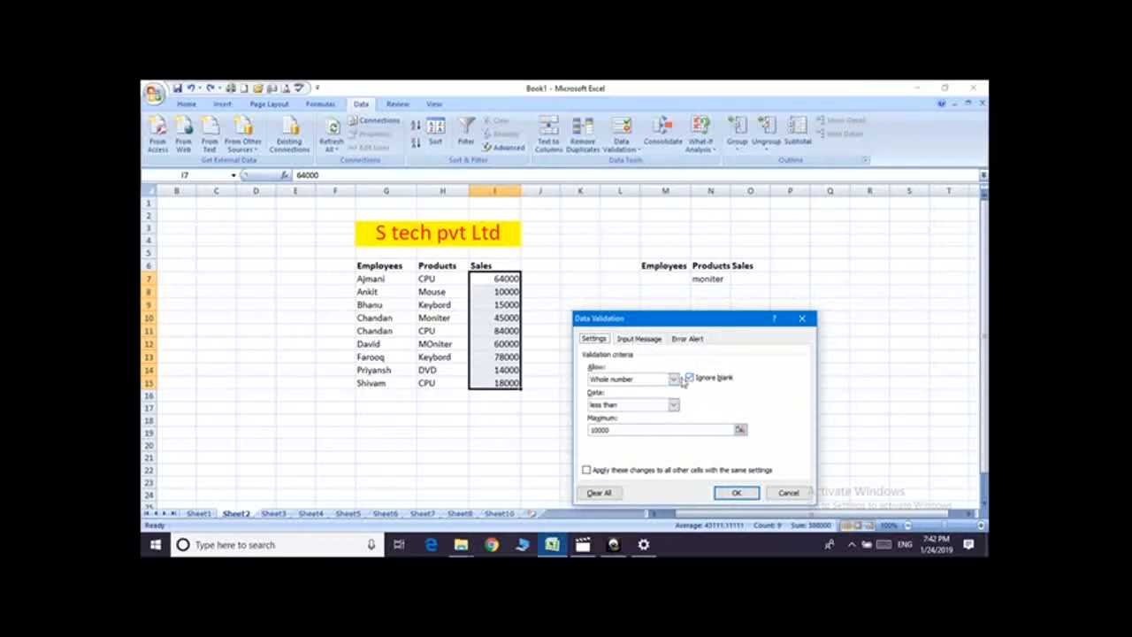
click(673, 380)
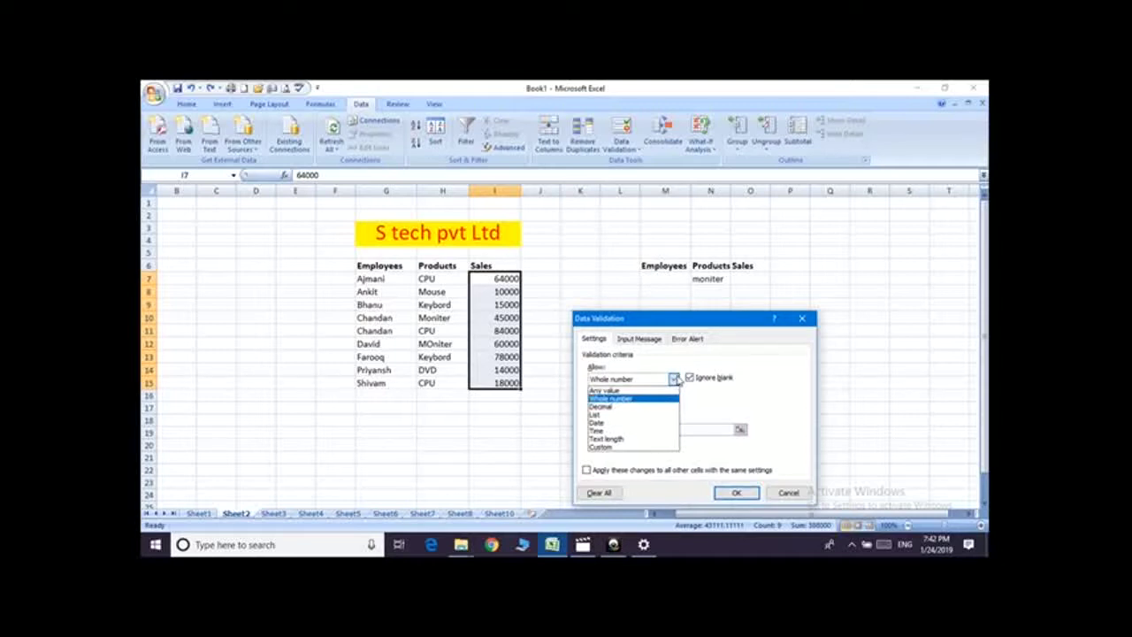
click(633, 399)
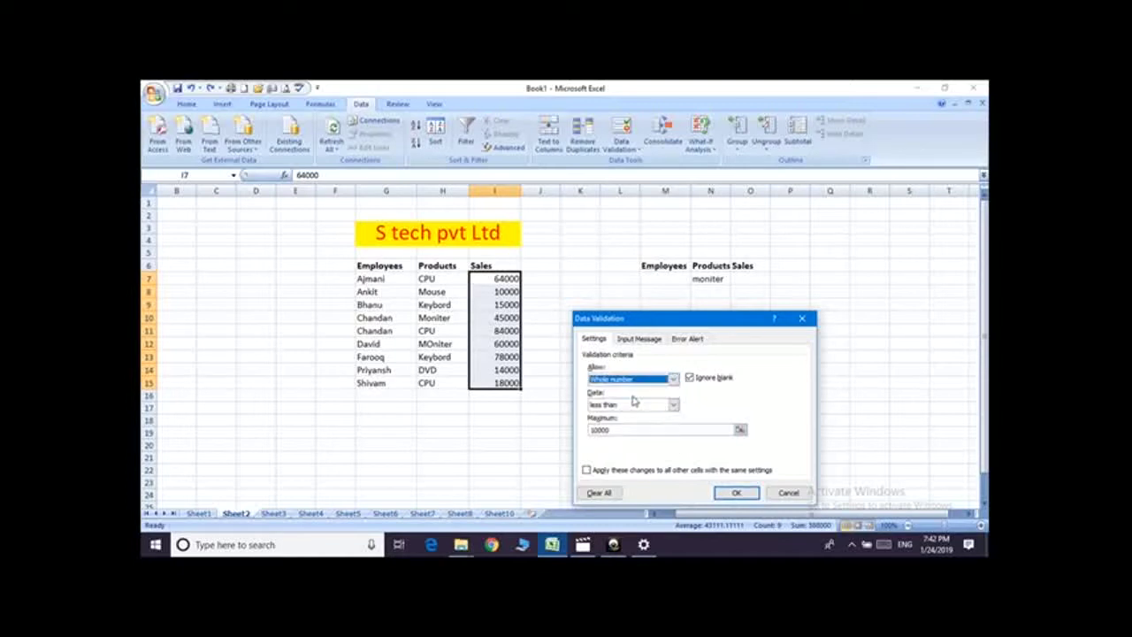
click(673, 405)
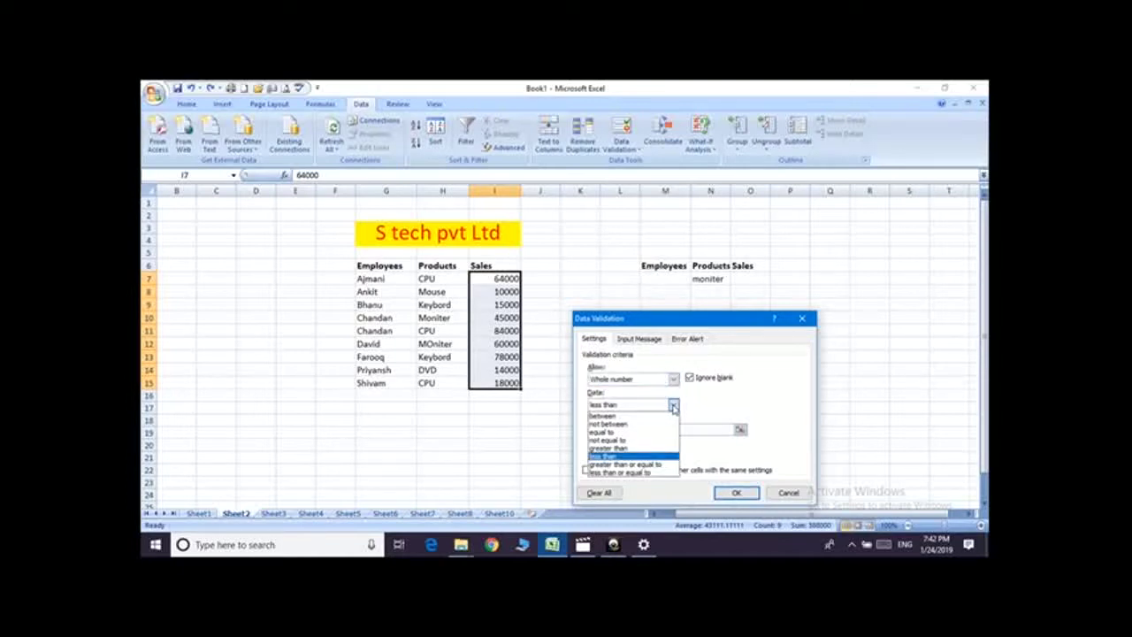
click(622, 425)
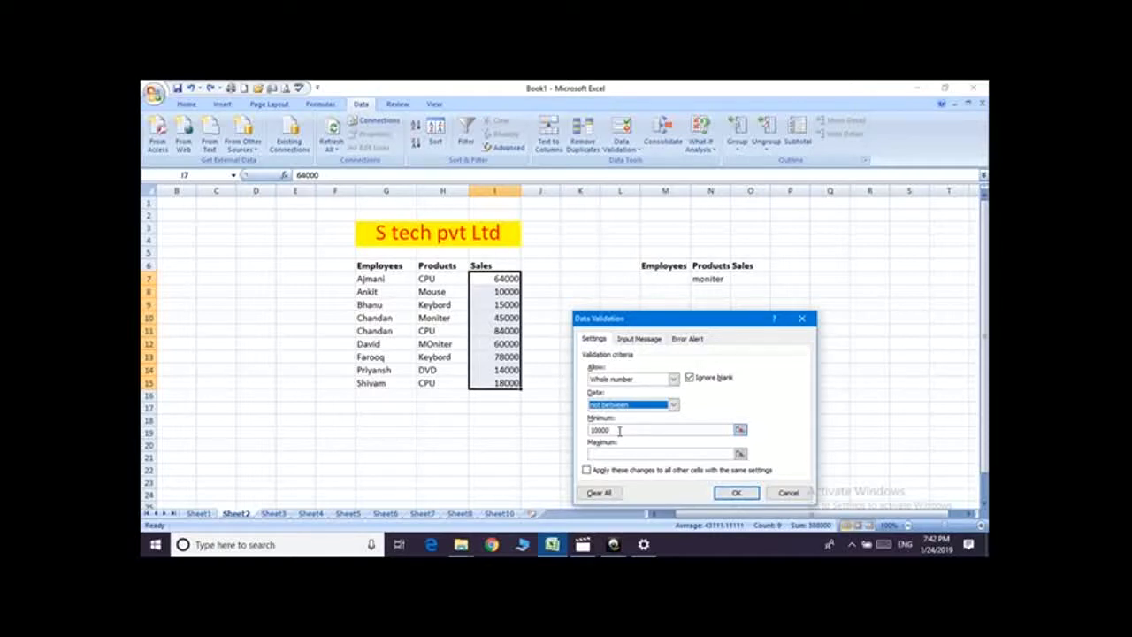
click(609, 453)
click(610, 454)
text(14000)
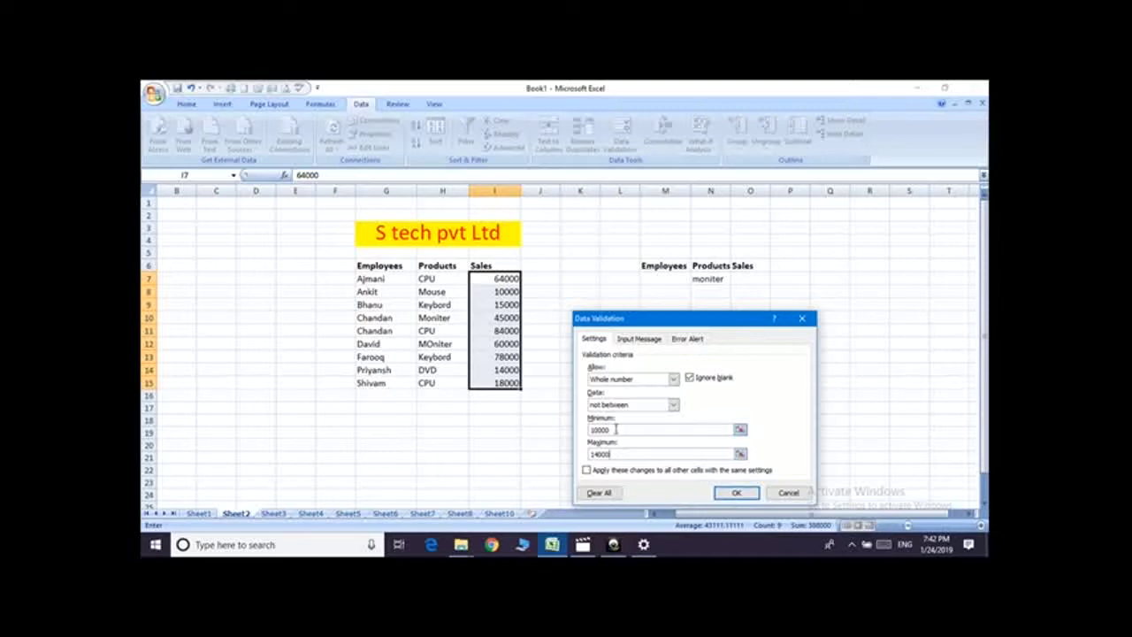
click(736, 493)
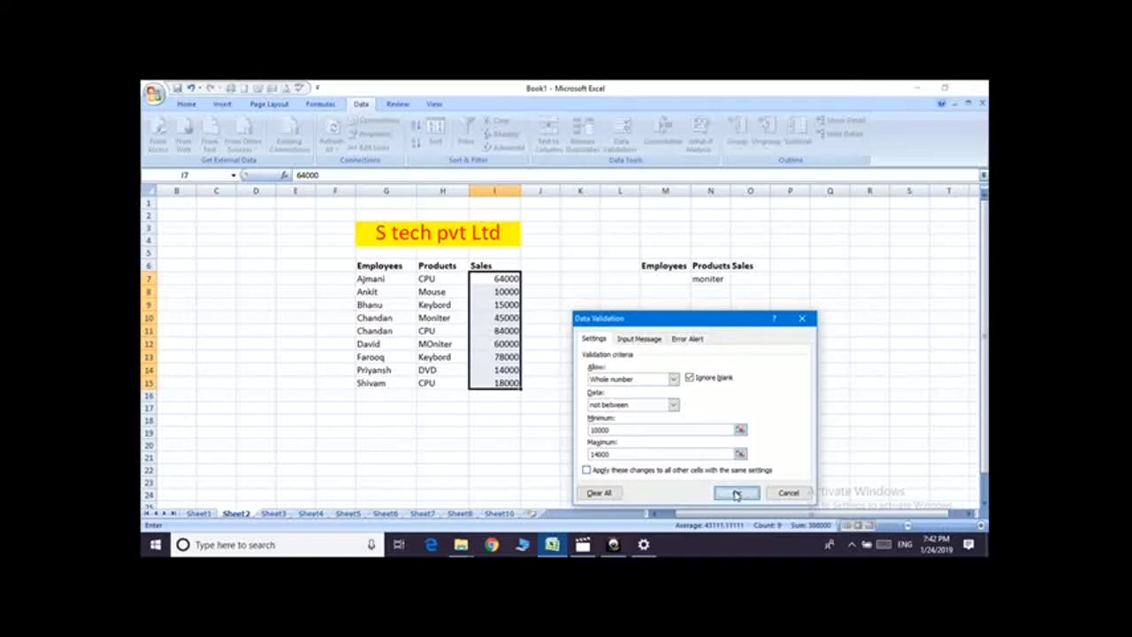
click(503, 320)
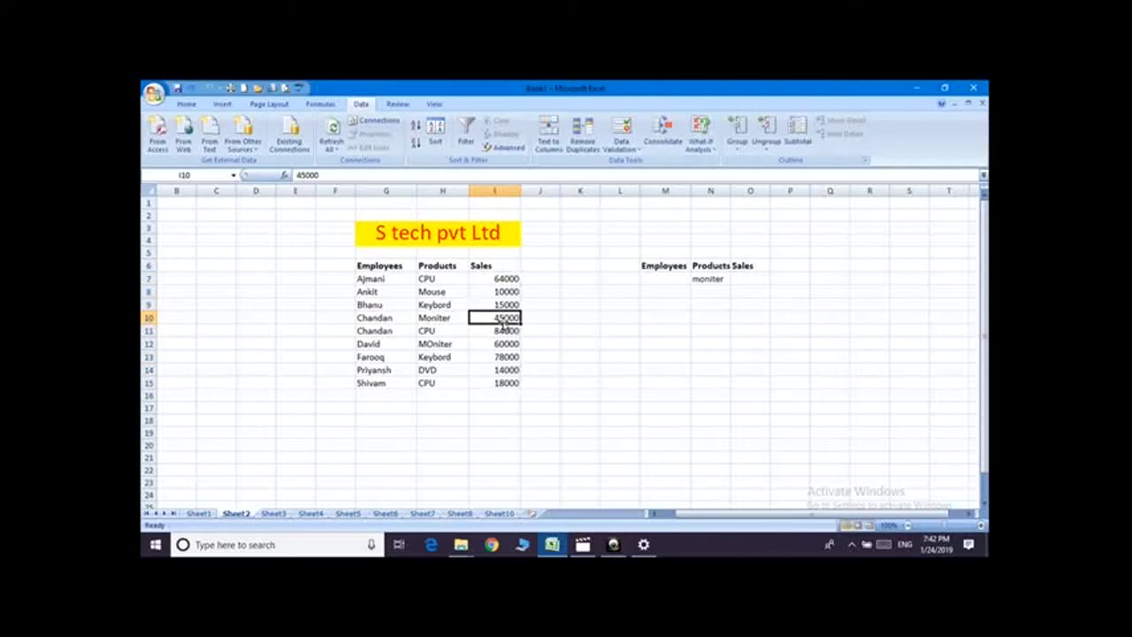
text(12000)
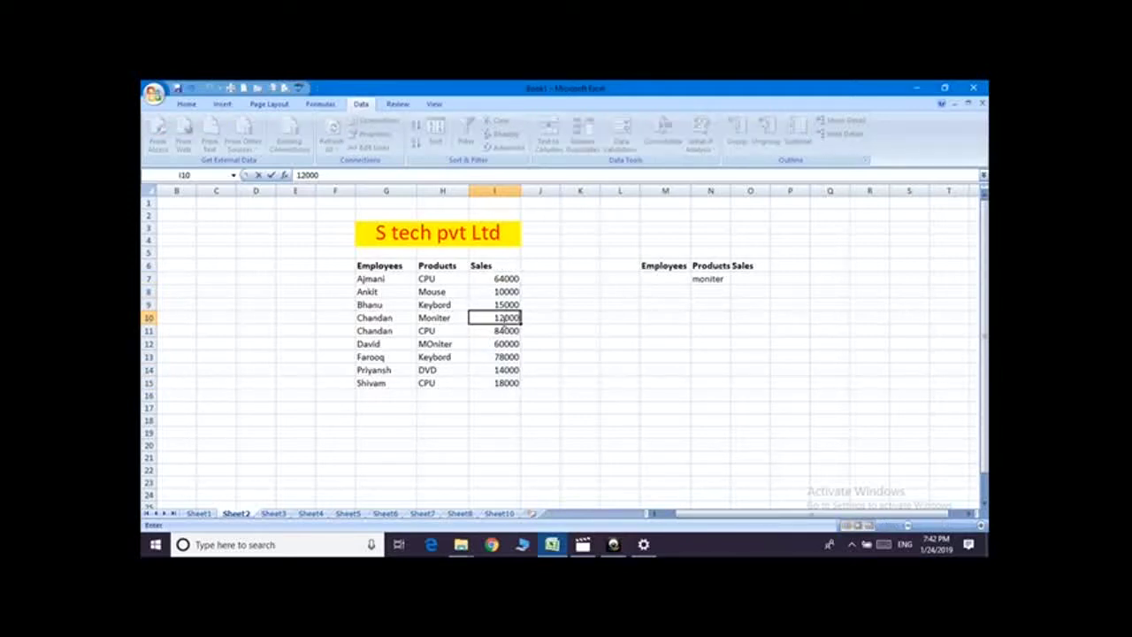
key(Return)
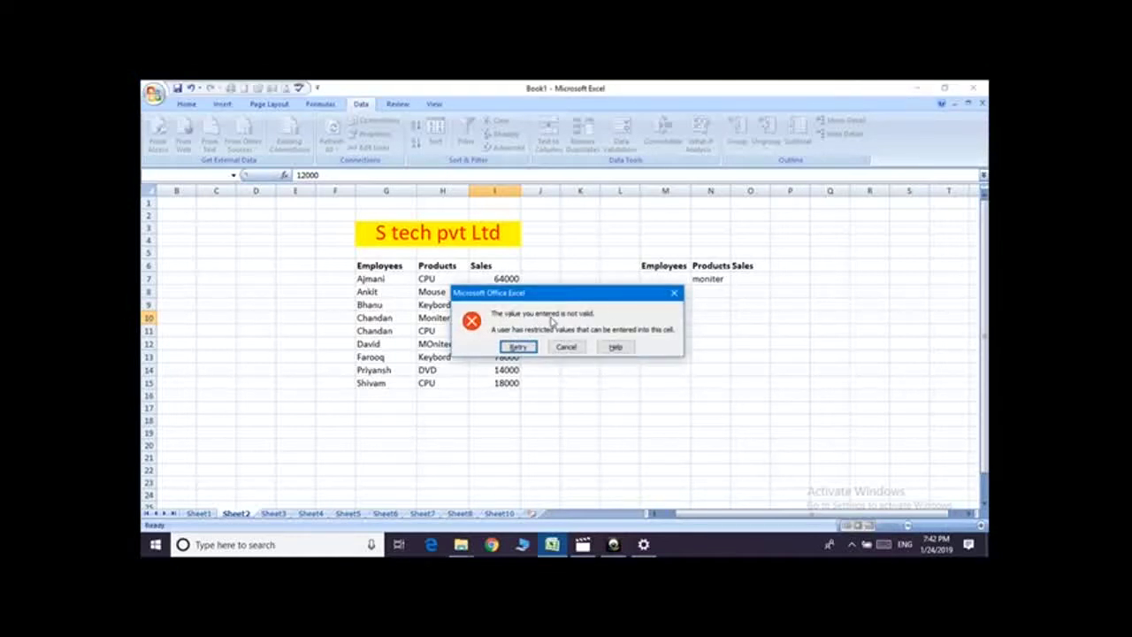
click(519, 347)
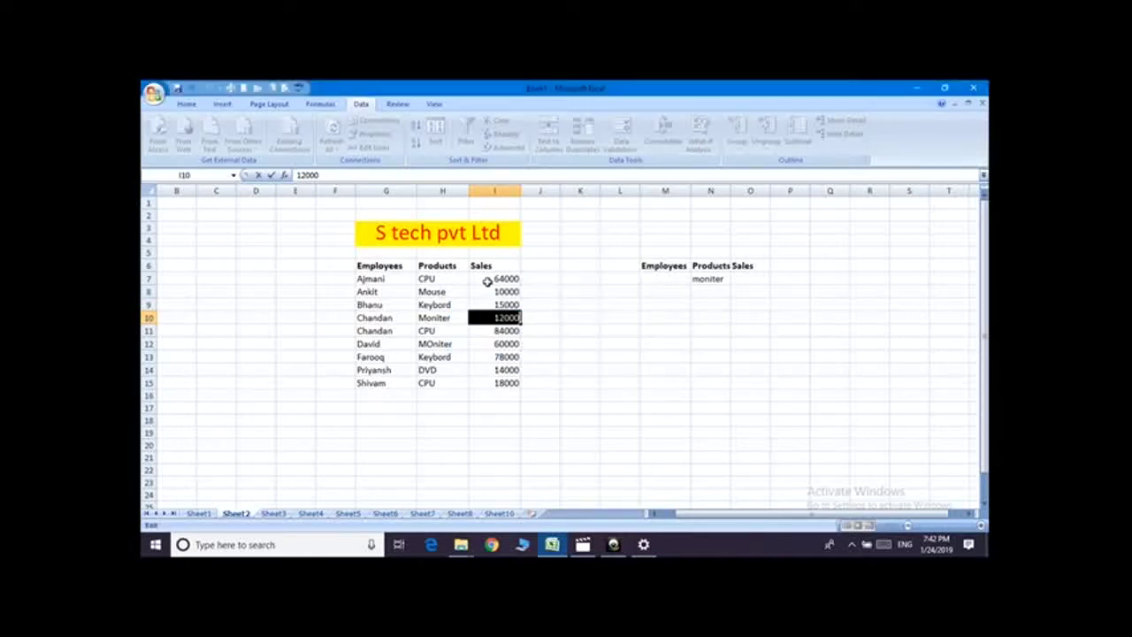
key(Return)
click(566, 347)
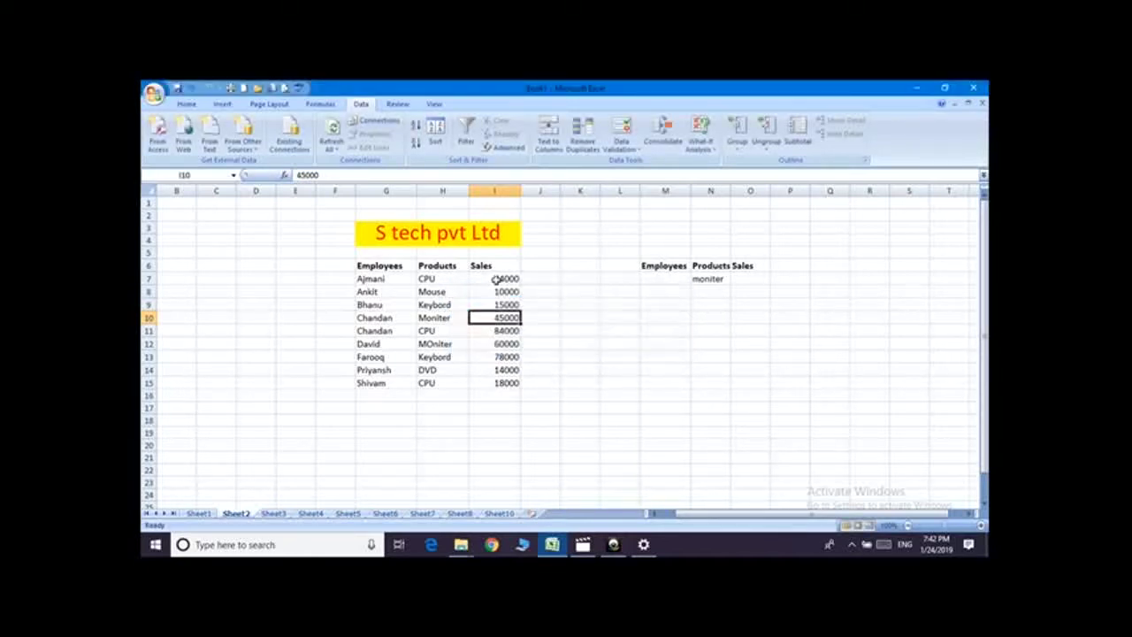
drag(496, 279, 499, 382)
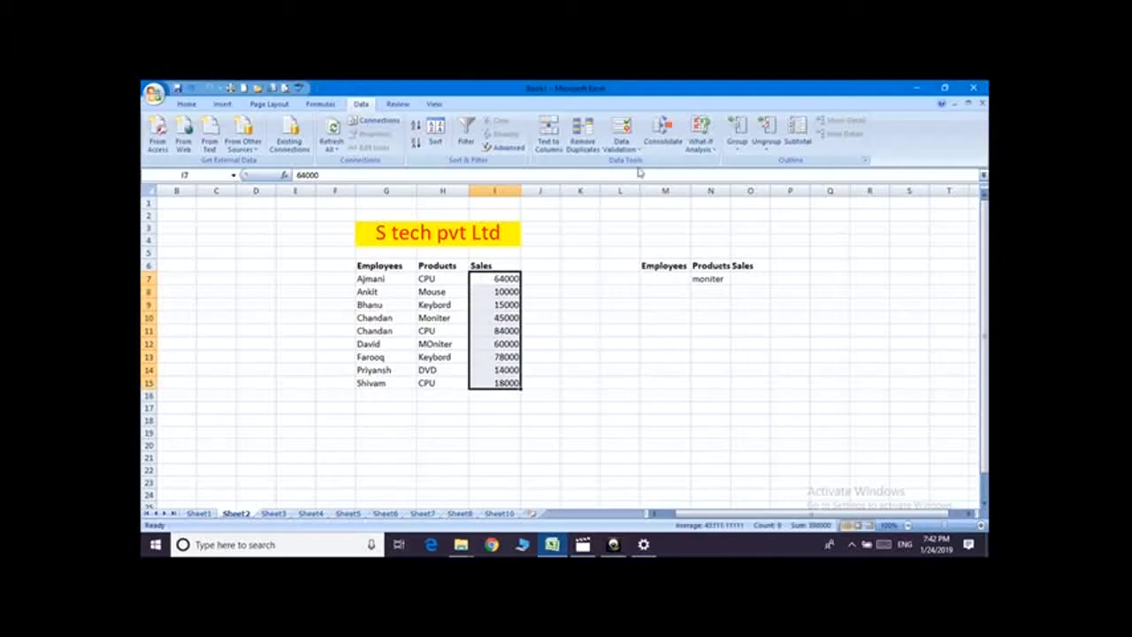
- Give the Sales rule a Stop error alert titled 'Number valid' saying 'input between 10000 to 14000'
click(620, 145)
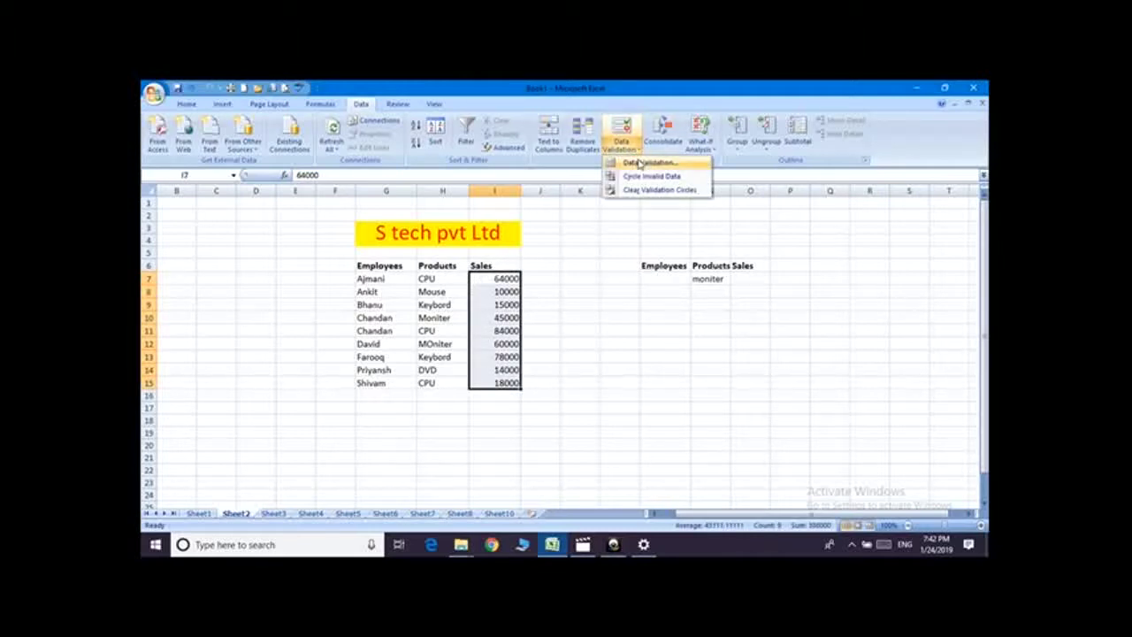
click(640, 164)
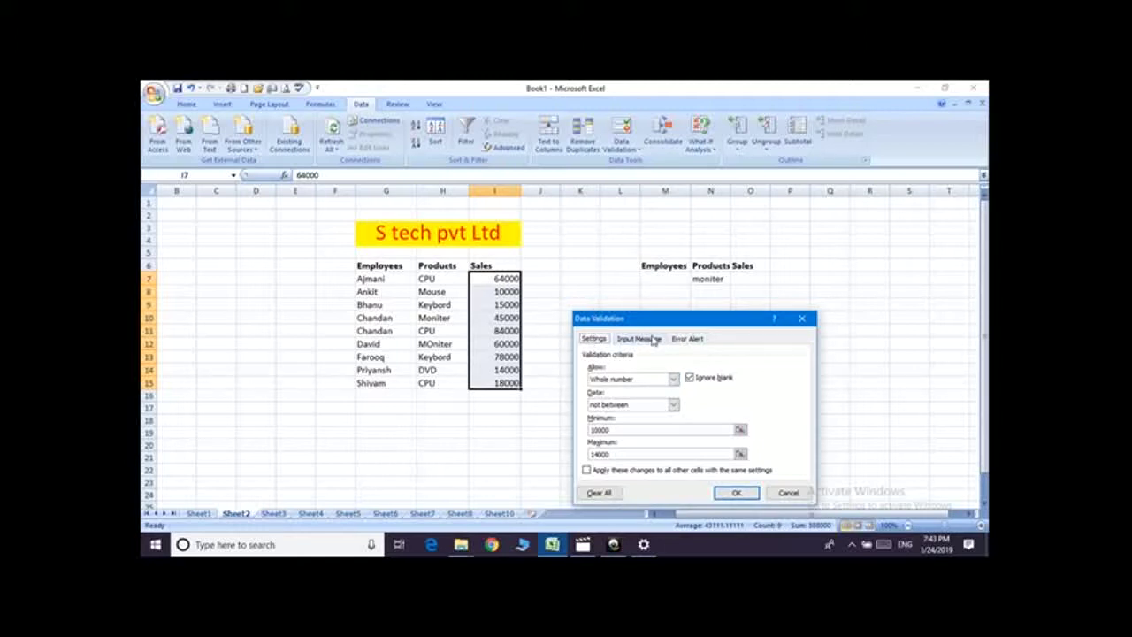
click(688, 340)
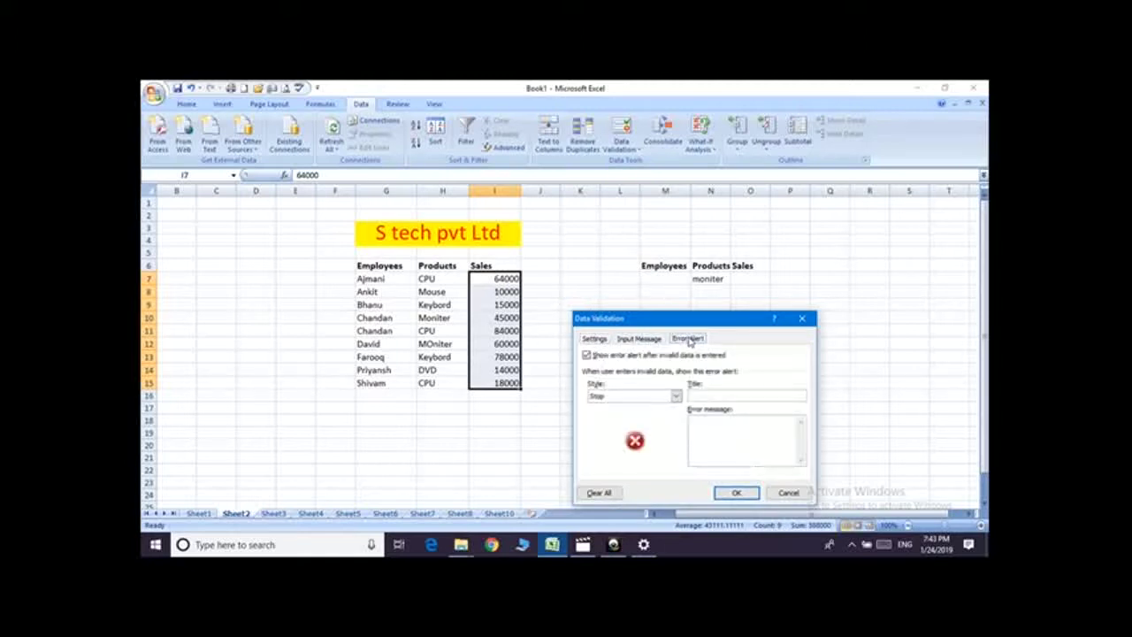
click(722, 395)
text(input between 10000 to 14000)
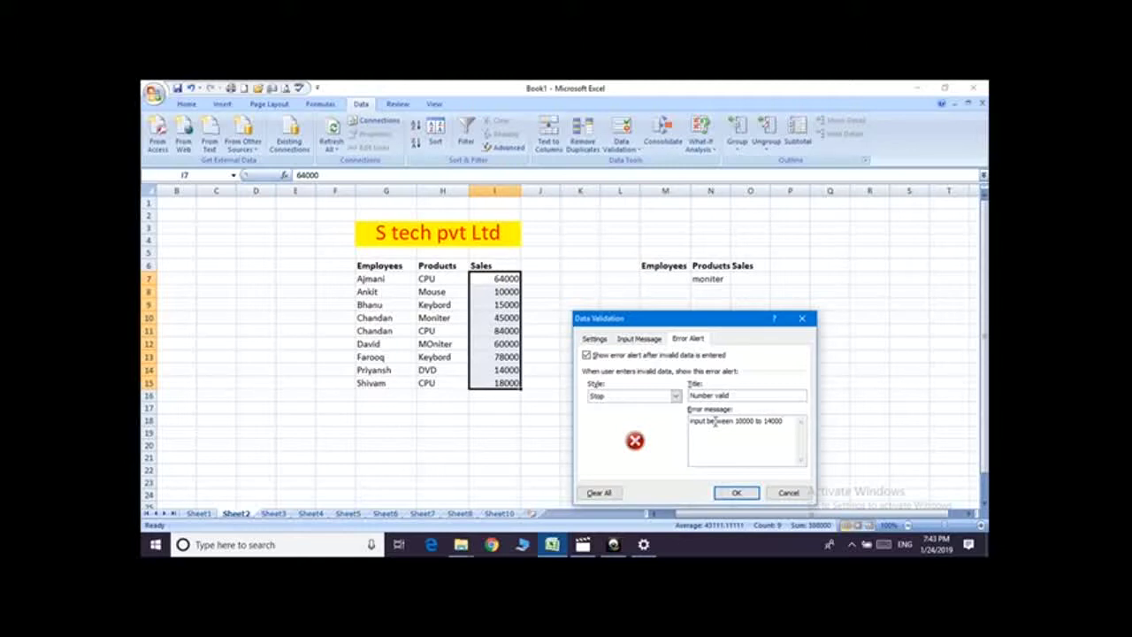
click(738, 493)
click(496, 314)
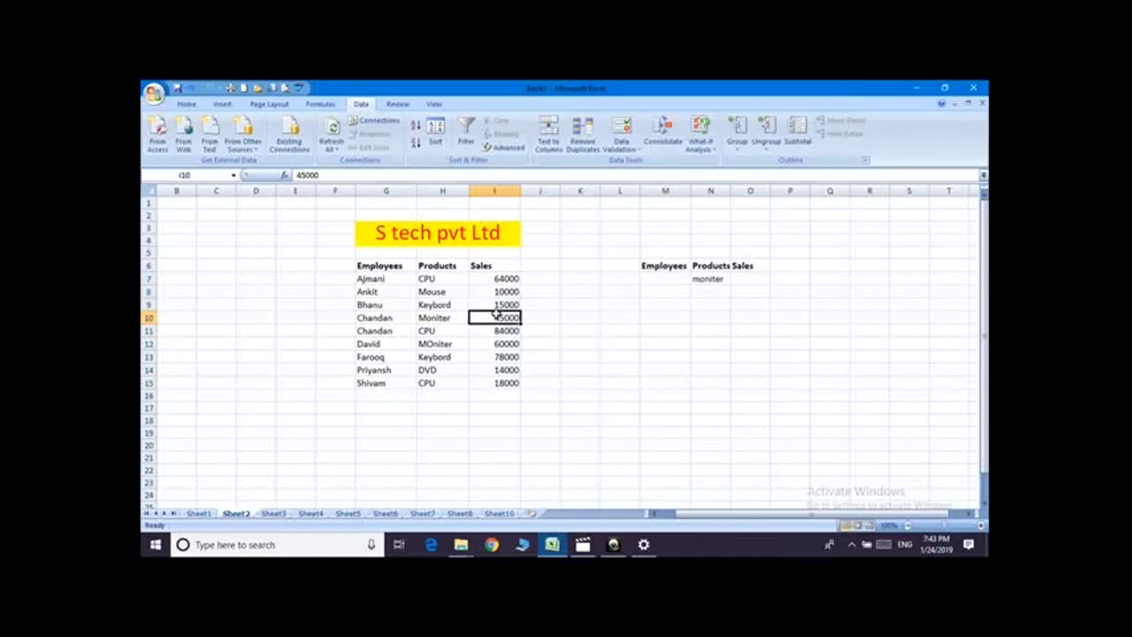
key(Delete)
text(1200)
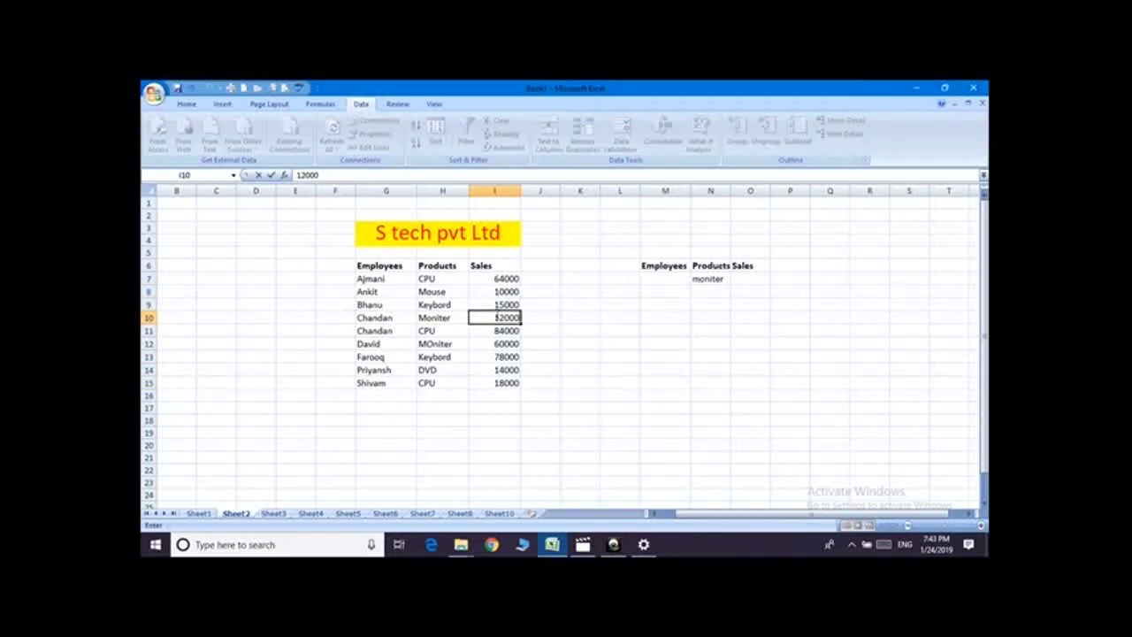
key(Return)
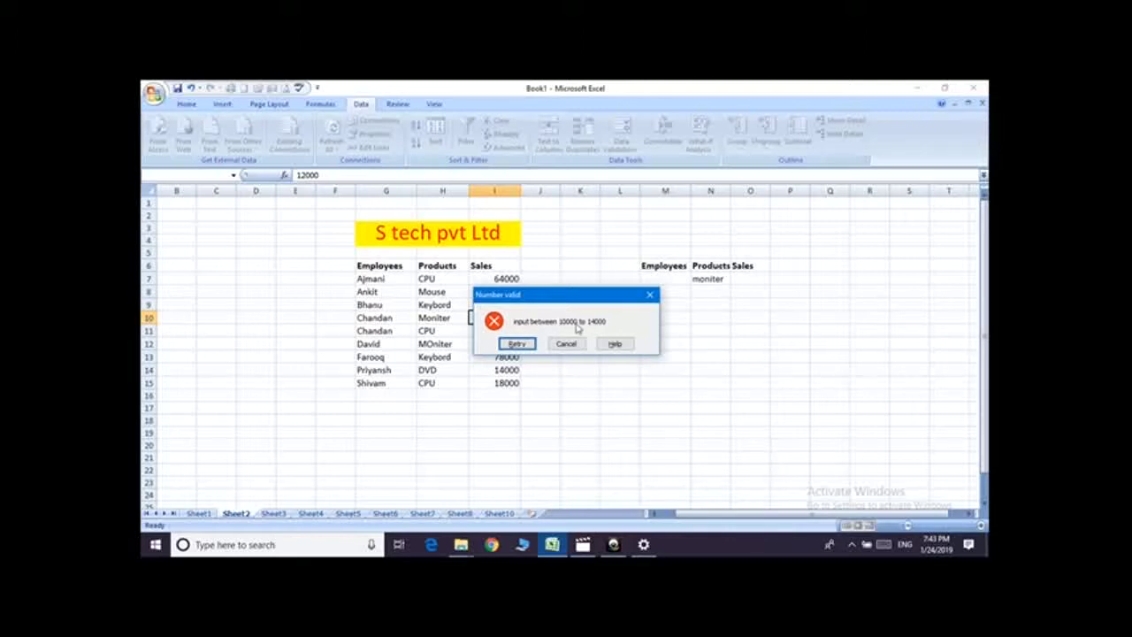
click(570, 343)
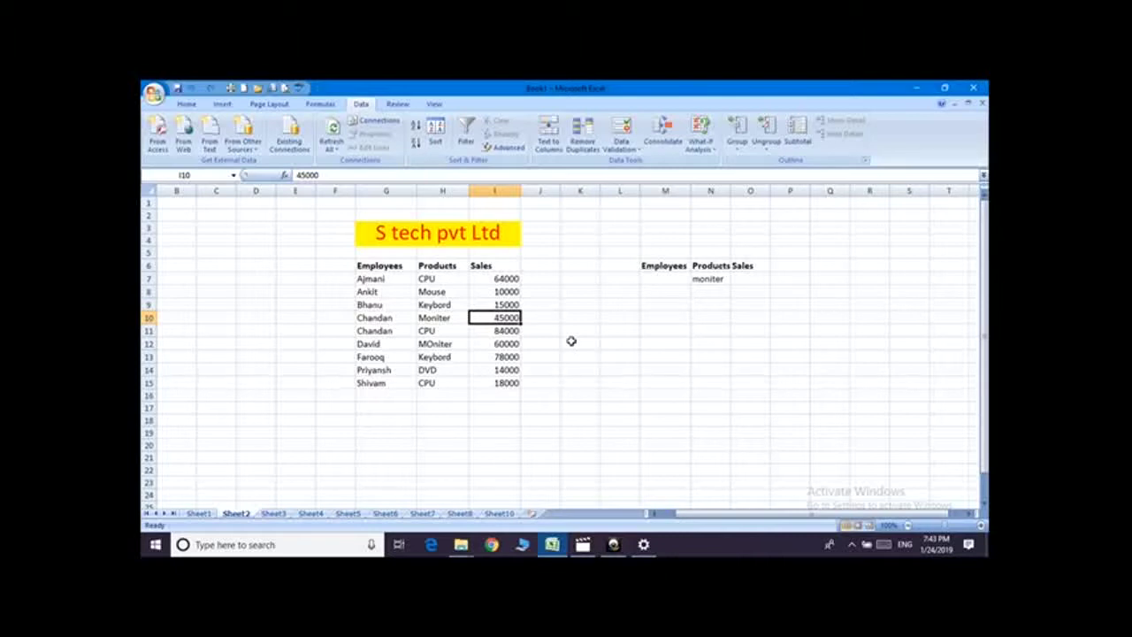
click(487, 281)
drag(483, 278, 507, 380)
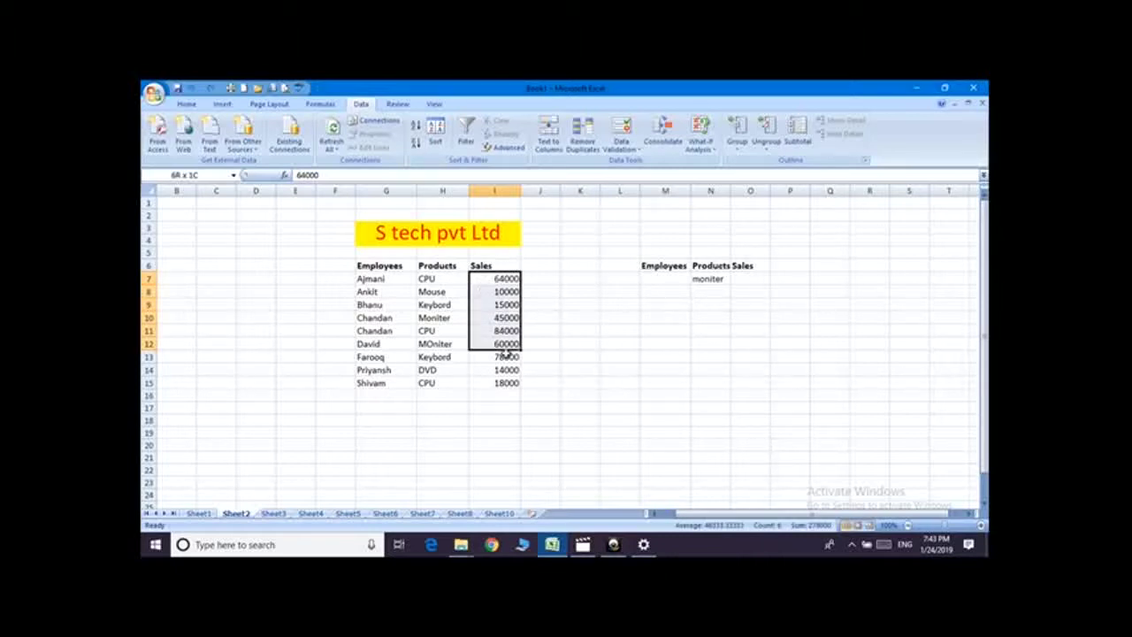
click(622, 133)
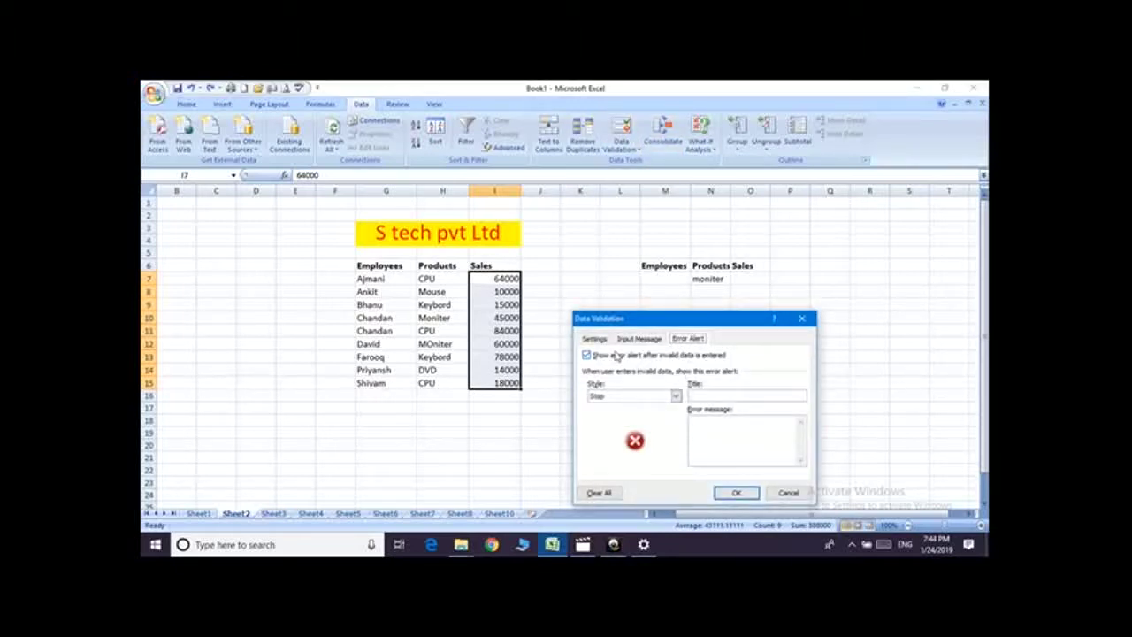
- Clear all validation criteria from the Sales cells I7:I15, then move to Sheet3
click(594, 339)
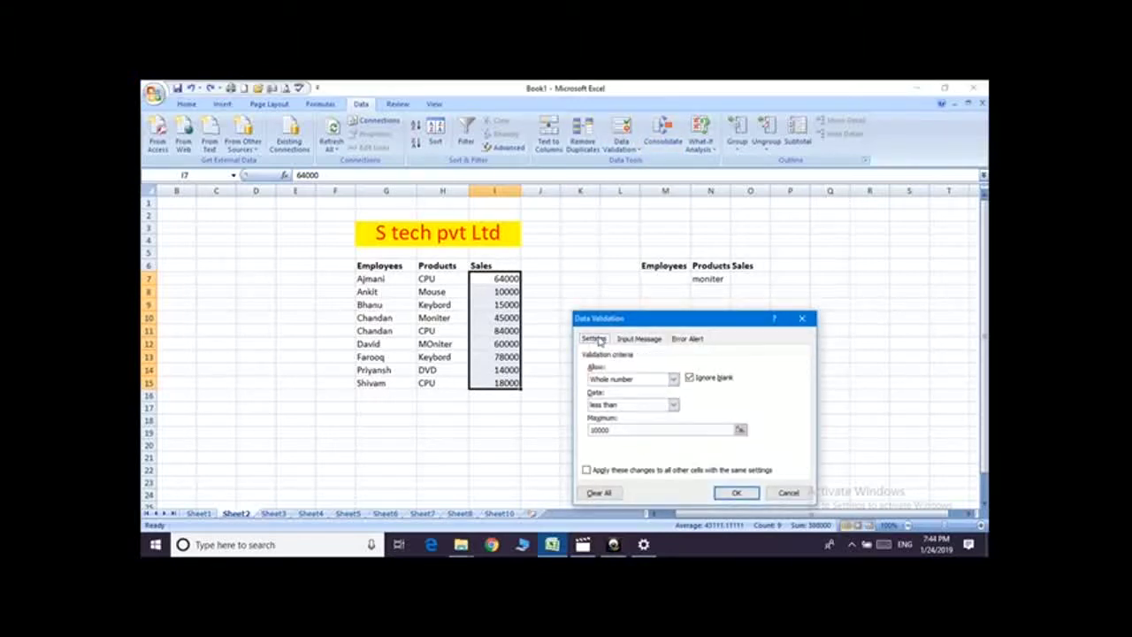
click(601, 491)
click(737, 493)
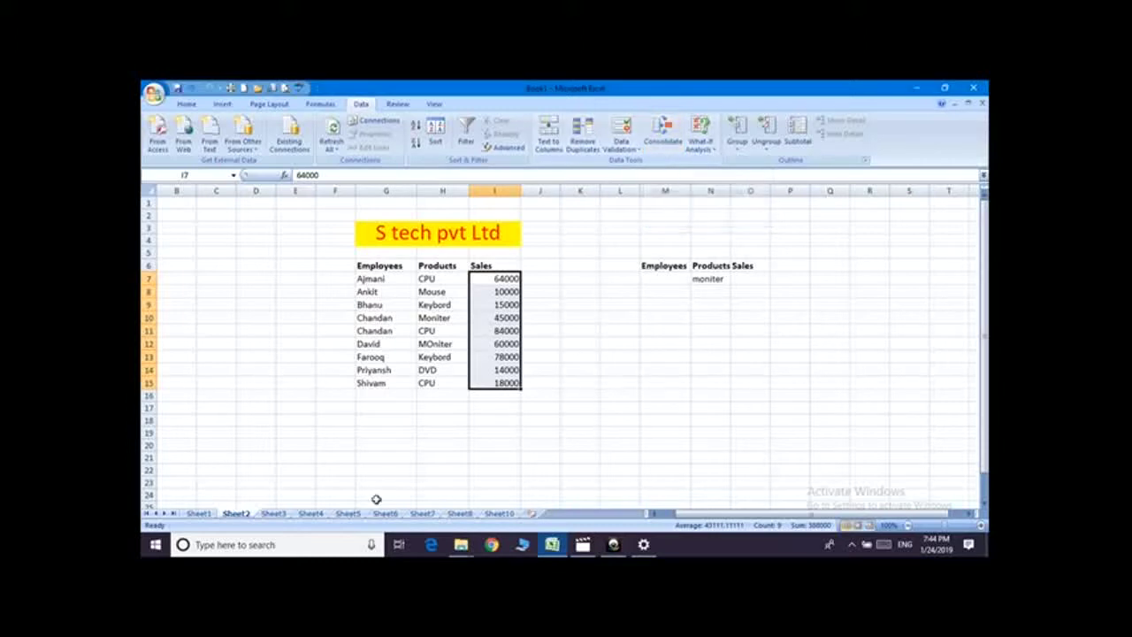
click(345, 513)
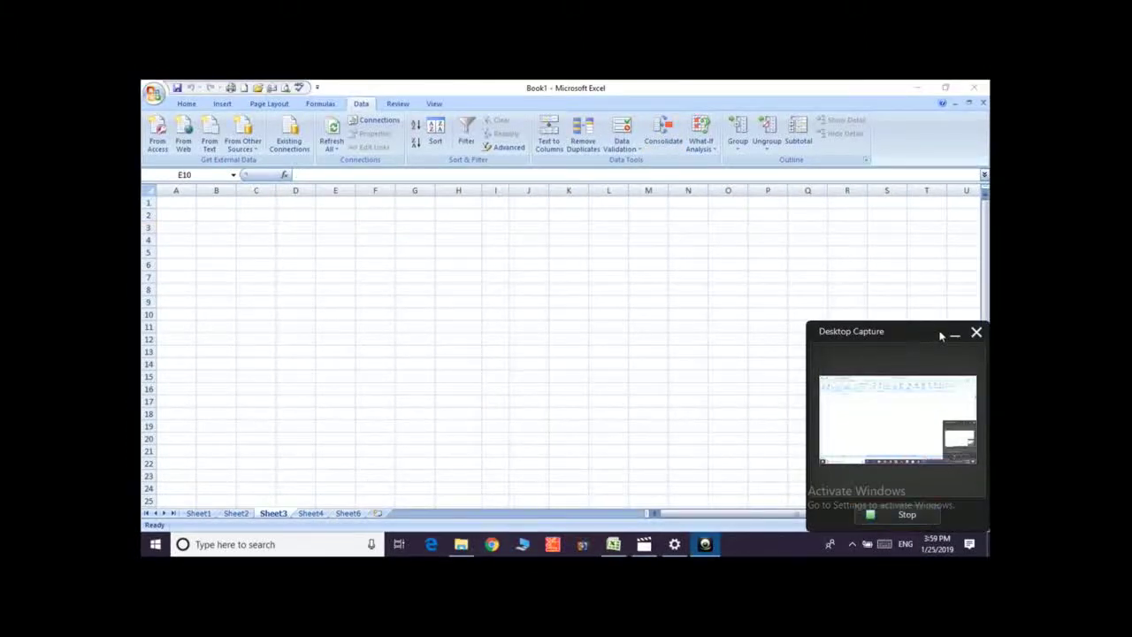
click(954, 333)
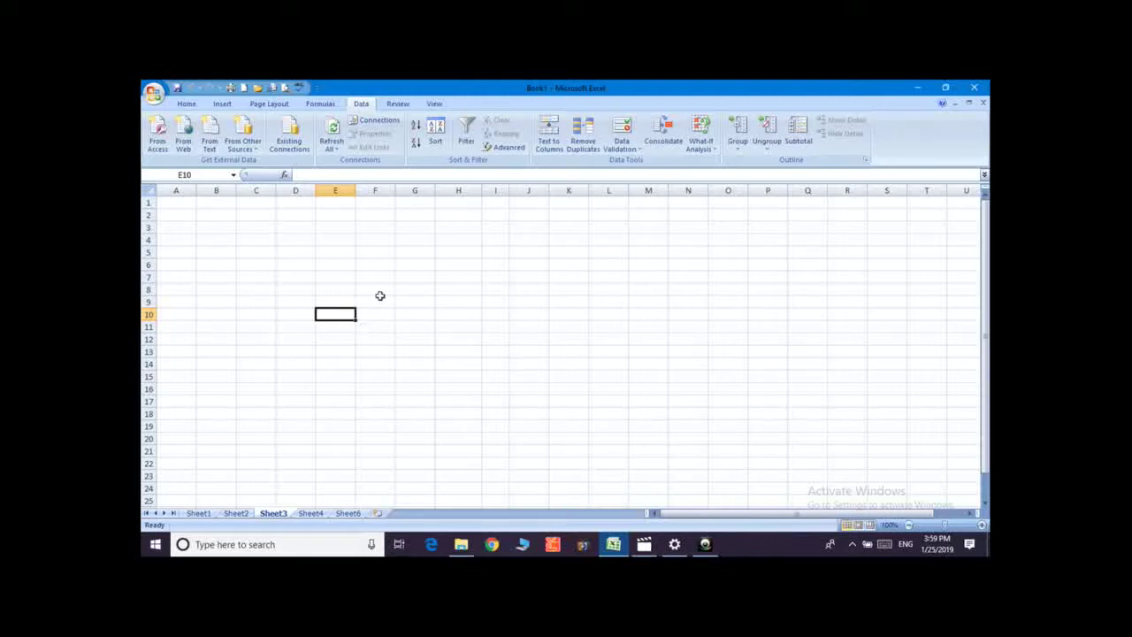
click(195, 515)
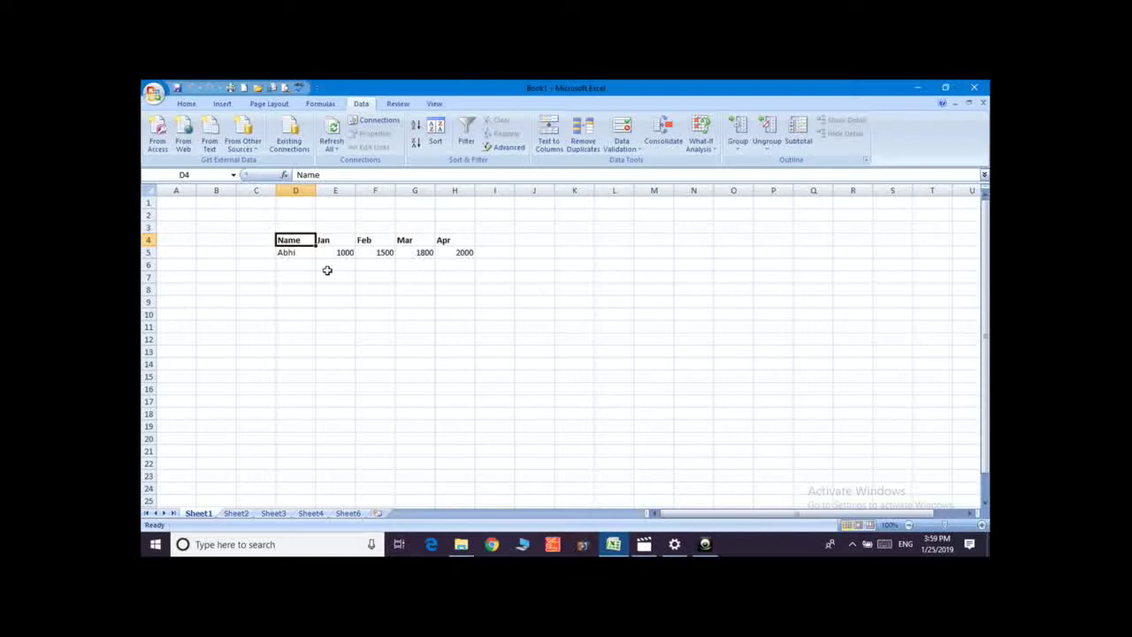
click(232, 500)
click(236, 513)
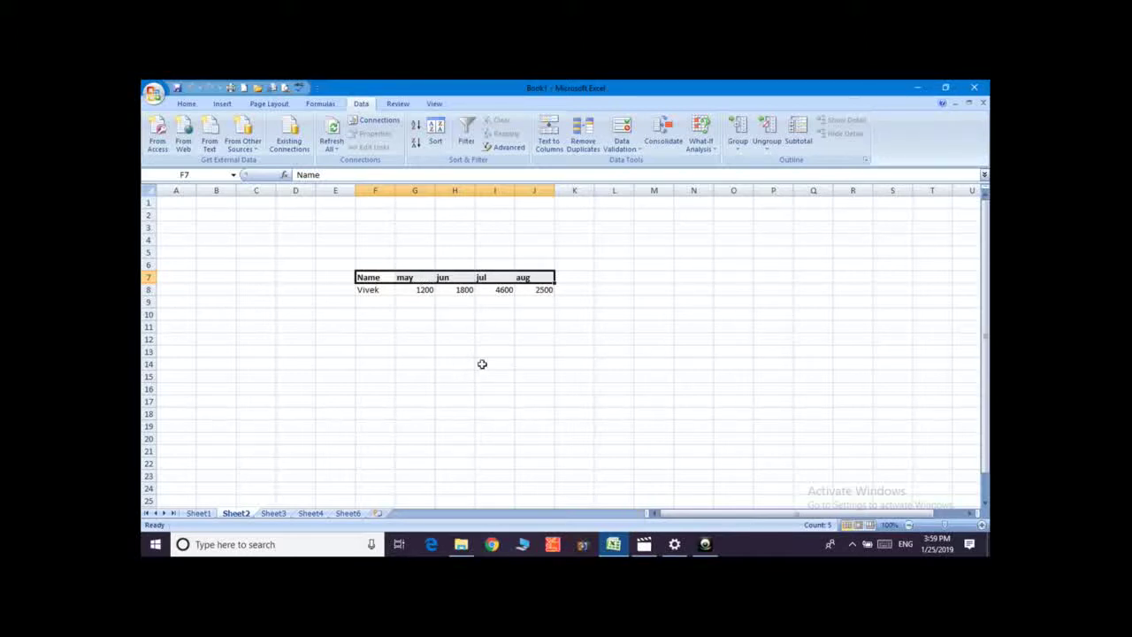
click(285, 516)
click(368, 306)
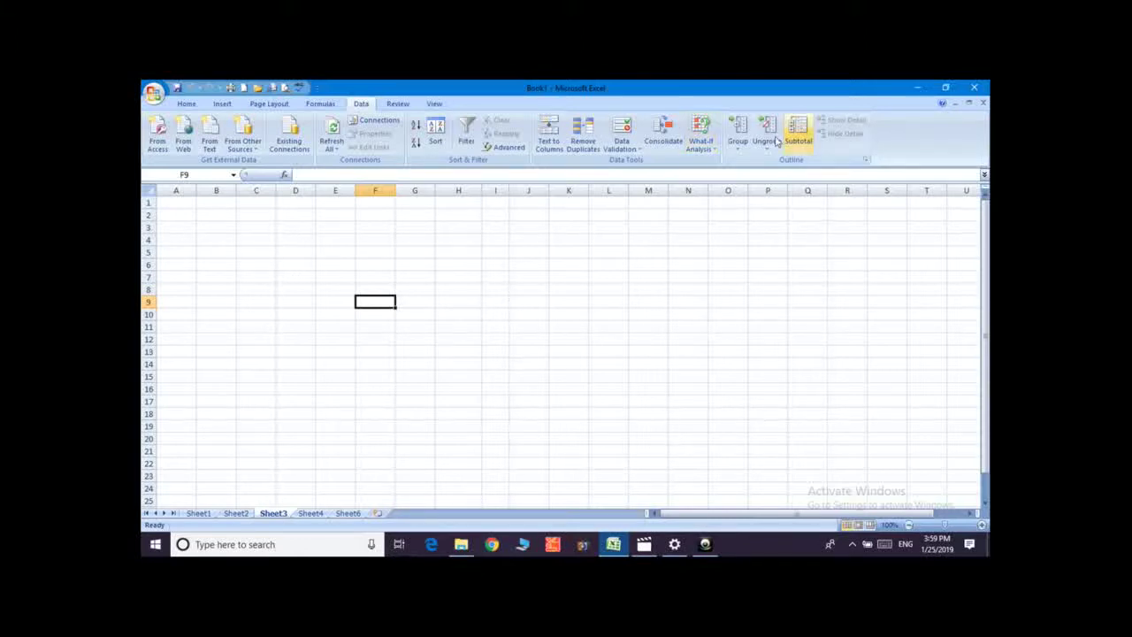
- Open Consolidate on Sheet3 and delete the old Sheet1 and Sheet2 source references
click(672, 144)
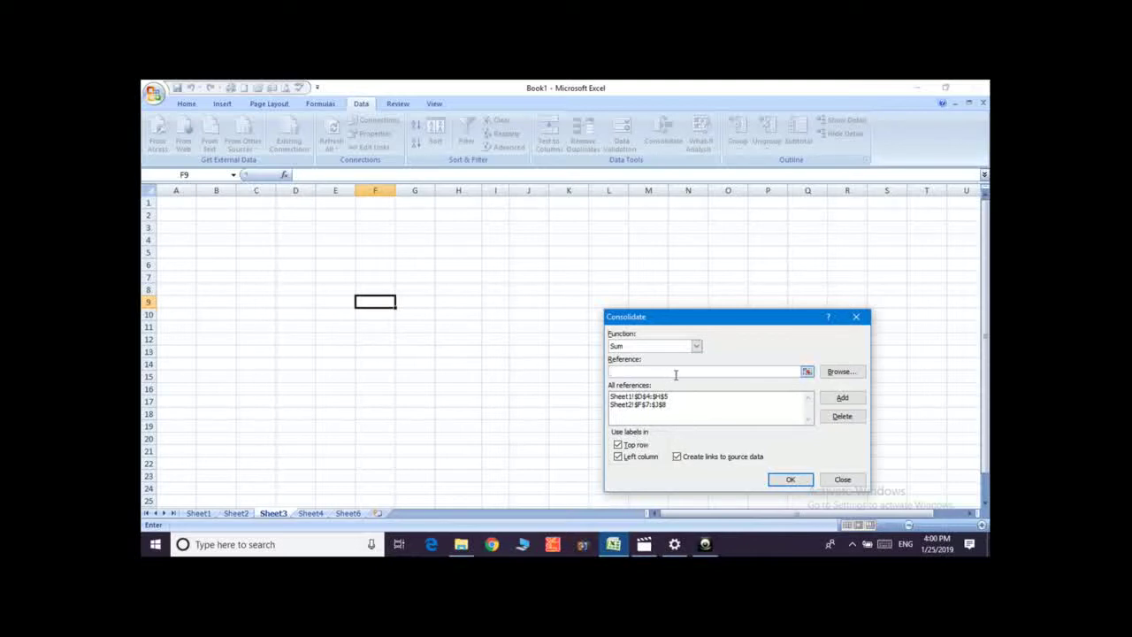
click(654, 396)
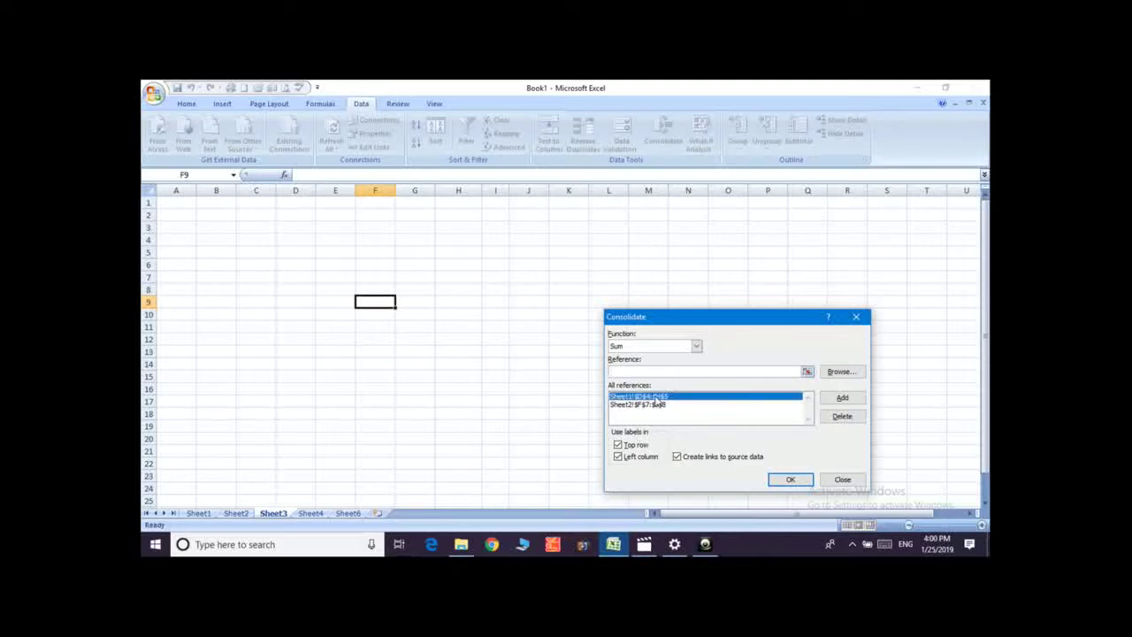
click(849, 416)
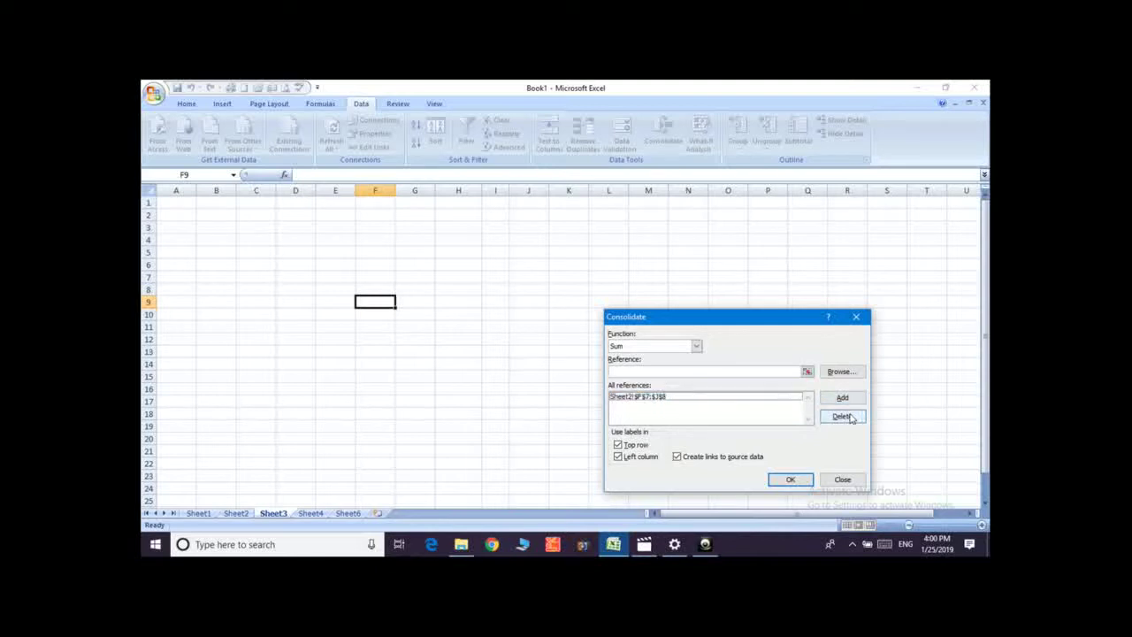
click(658, 398)
click(843, 415)
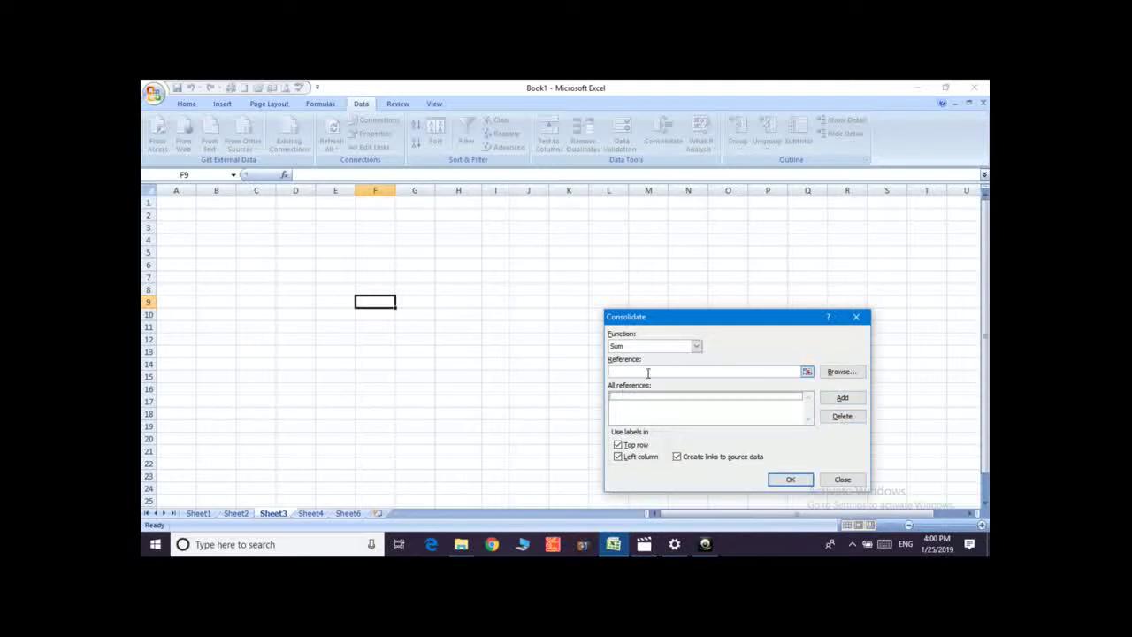
click(647, 372)
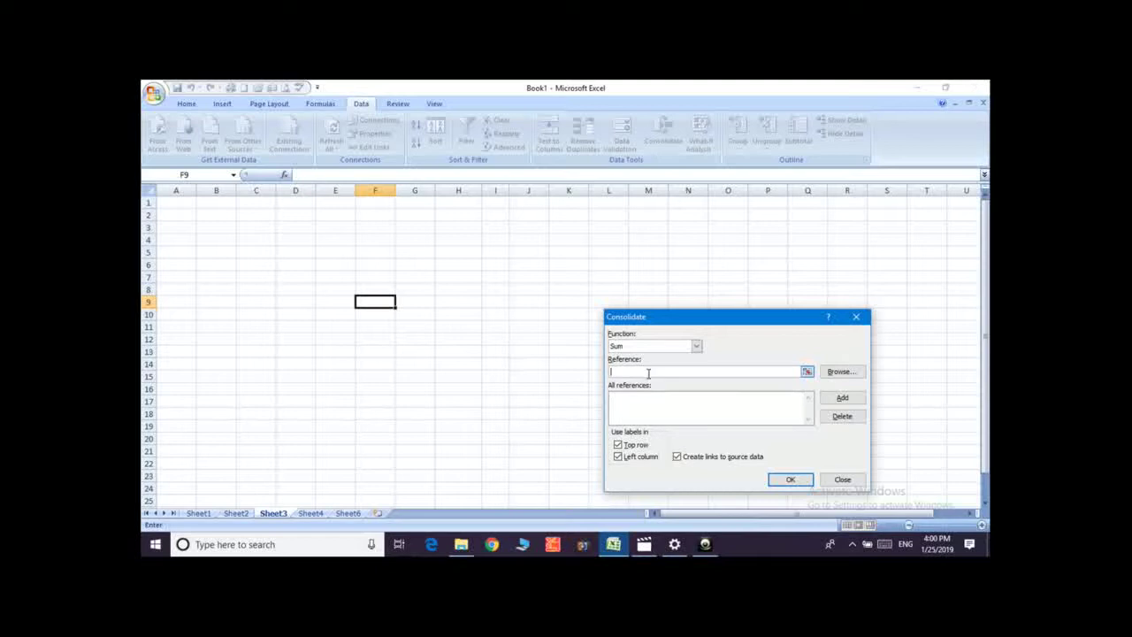
- Add Sheet1!D4:H5 and Sheet2!F7:J8 as consolidation sources, then return to Sheet3
click(200, 513)
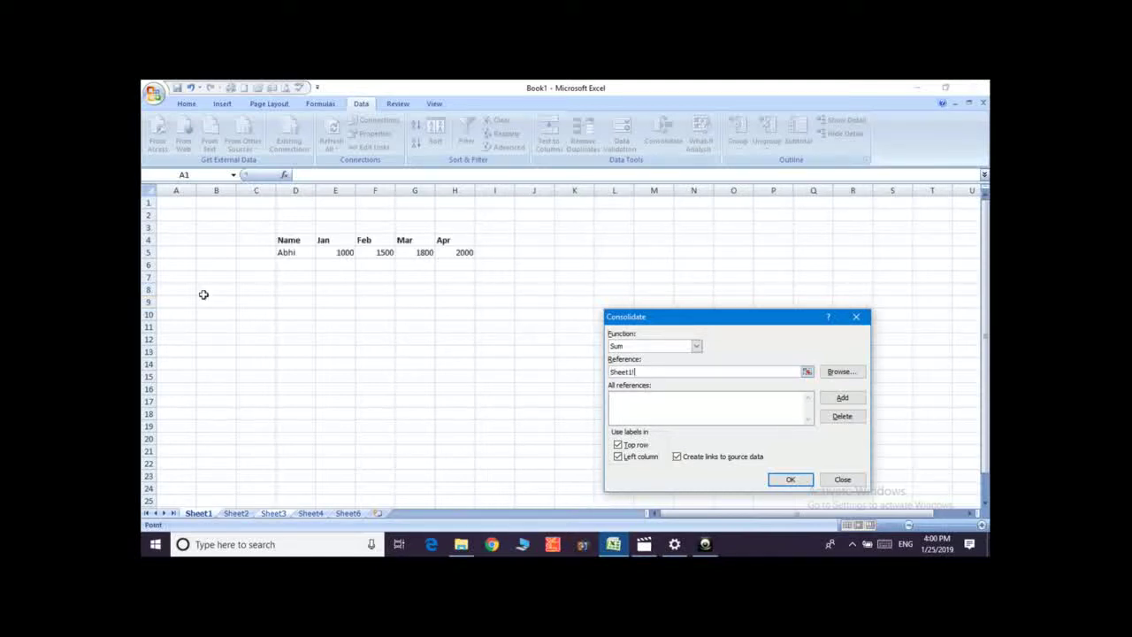
drag(276, 239, 448, 253)
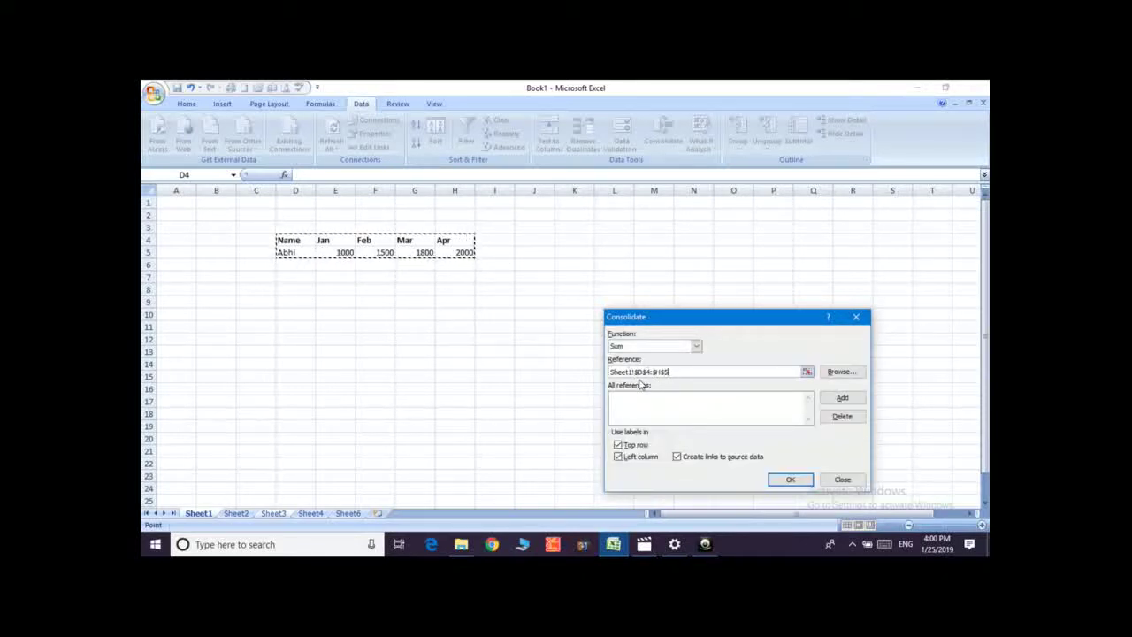
click(844, 398)
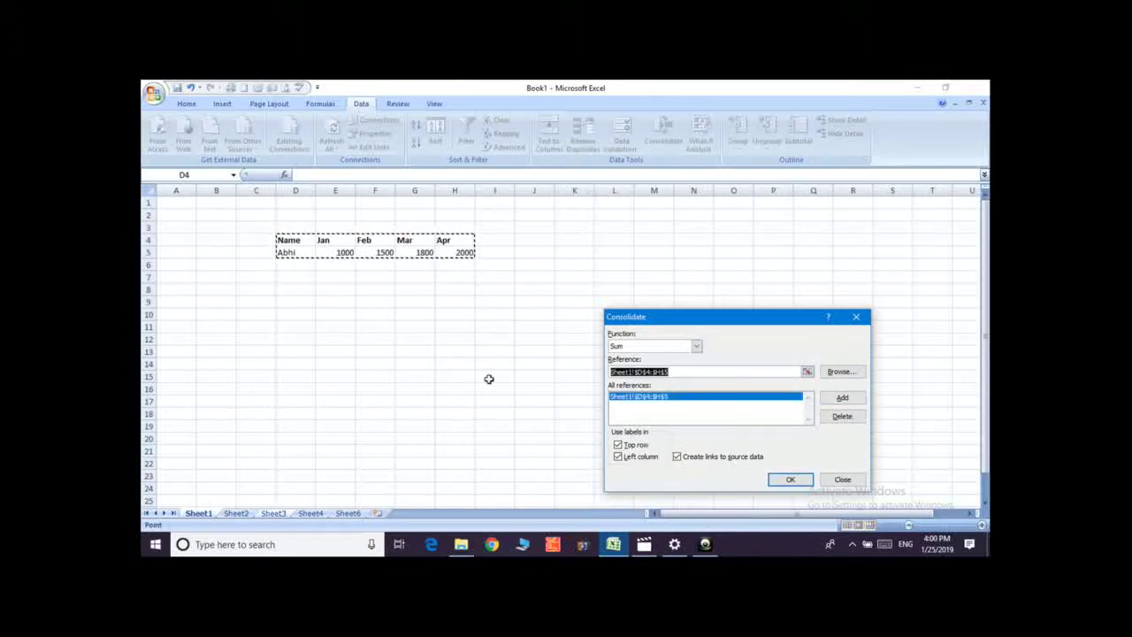
click(235, 517)
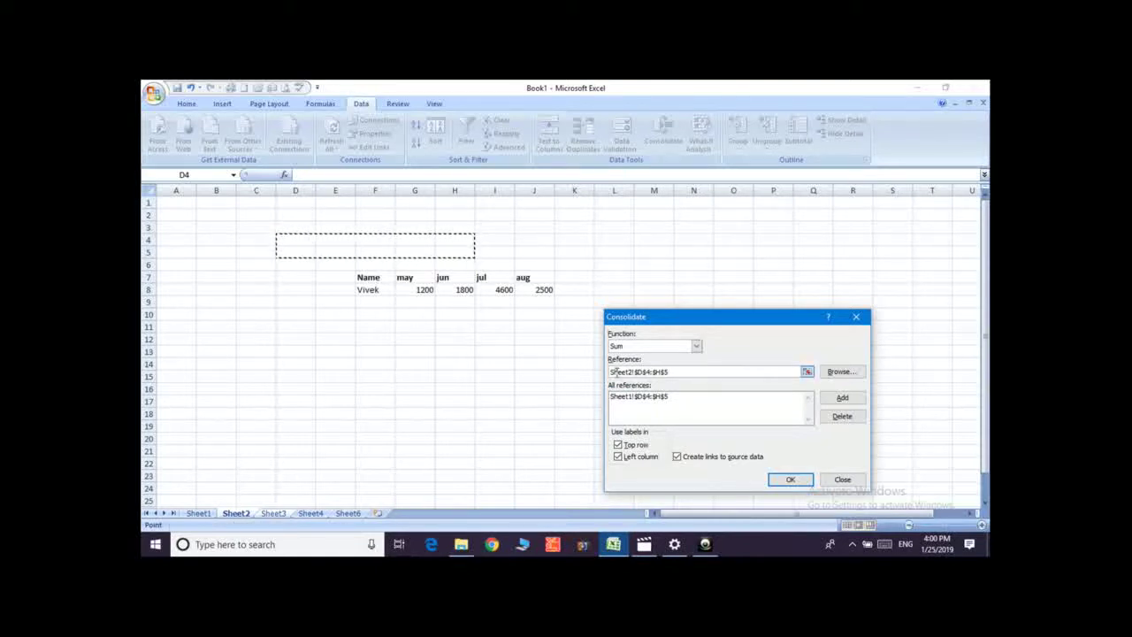
click(612, 371)
key(BackSpace)
key(BackSpace)
key(BackSpace)
key(BackSpace)
key(BackSpace)
key(BackSpace)
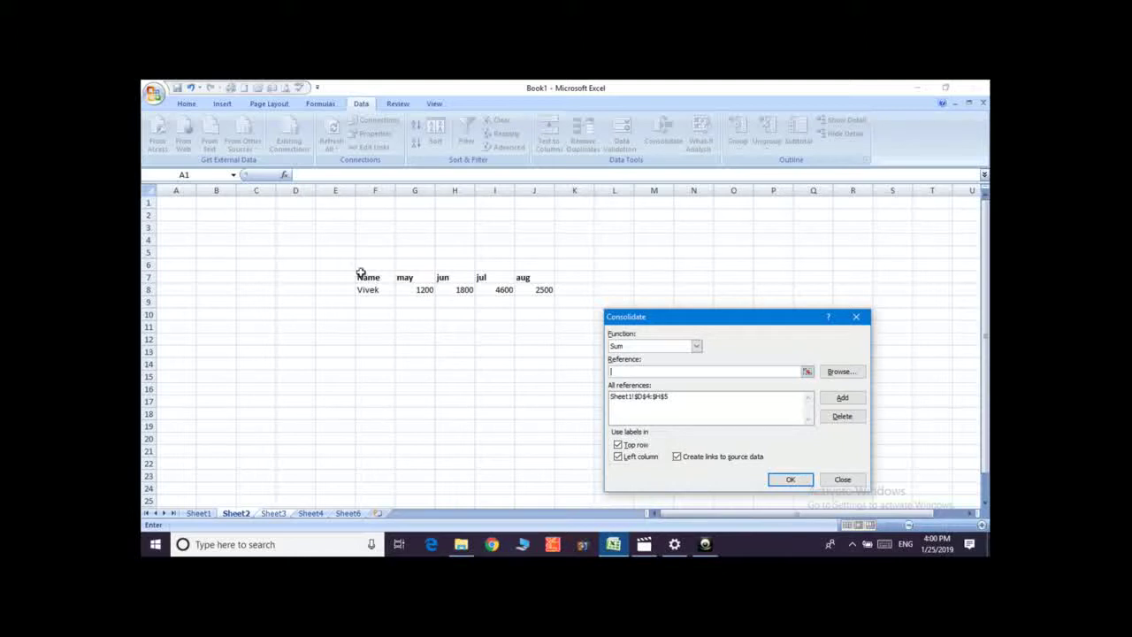
drag(361, 273, 541, 289)
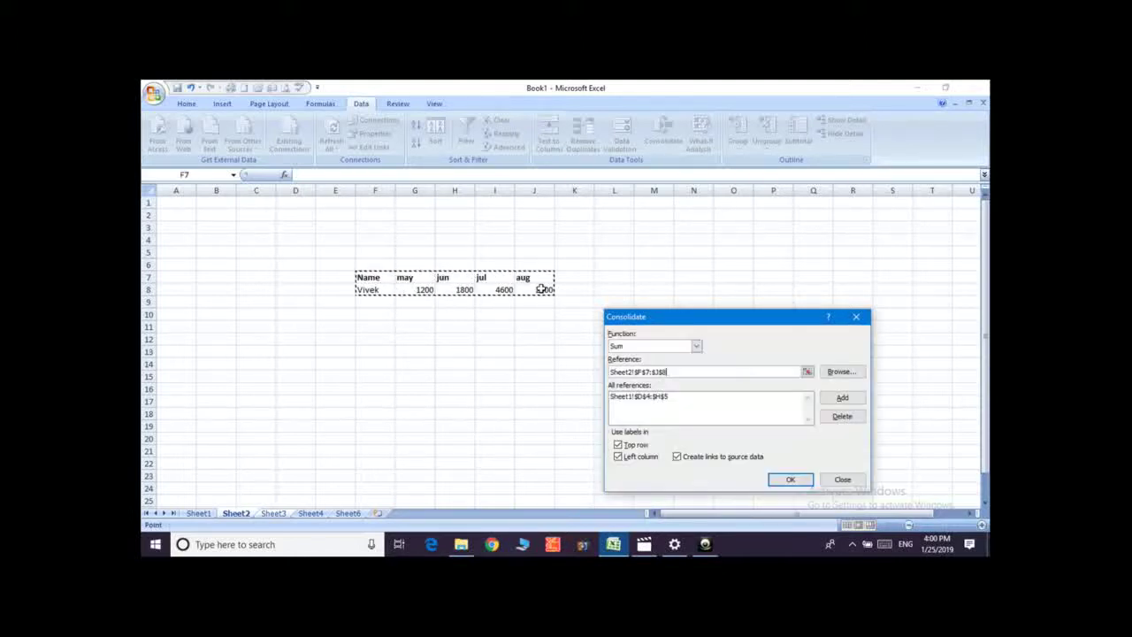
click(844, 397)
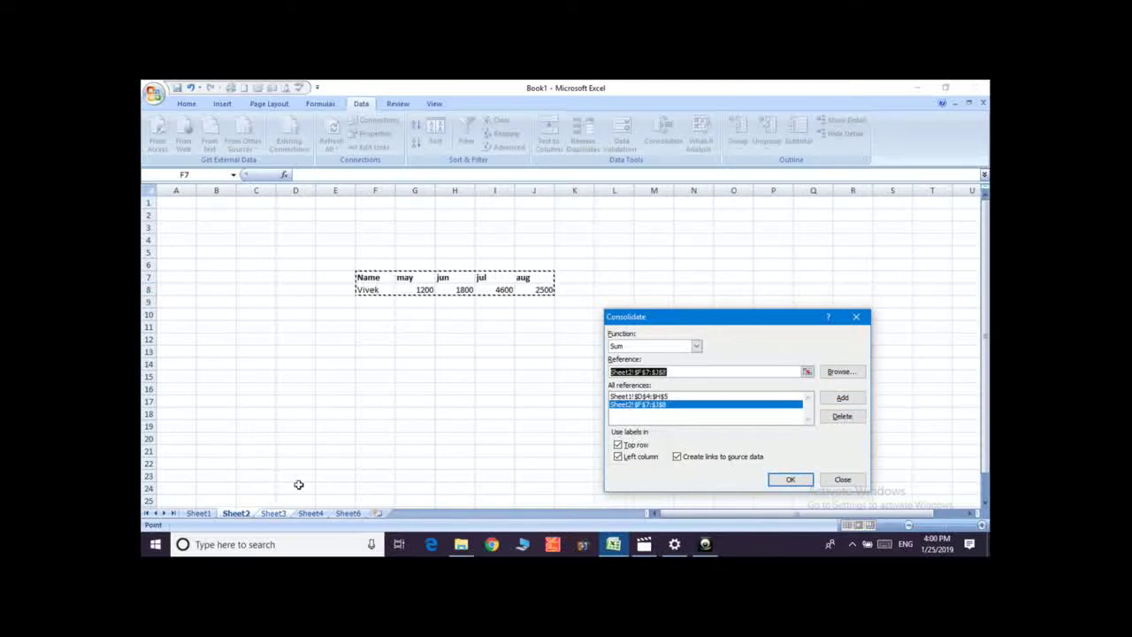
click(279, 515)
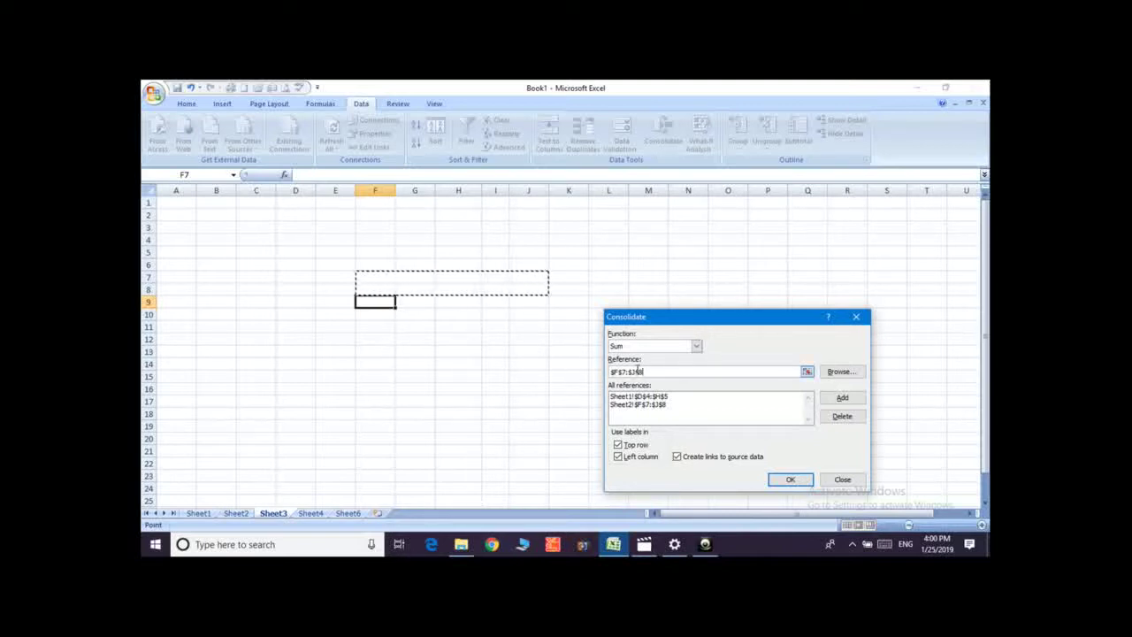
- Review both source sheets, then run the Sum consolidation into Sheet3 at F9 with outline groups
key(BackSpace)
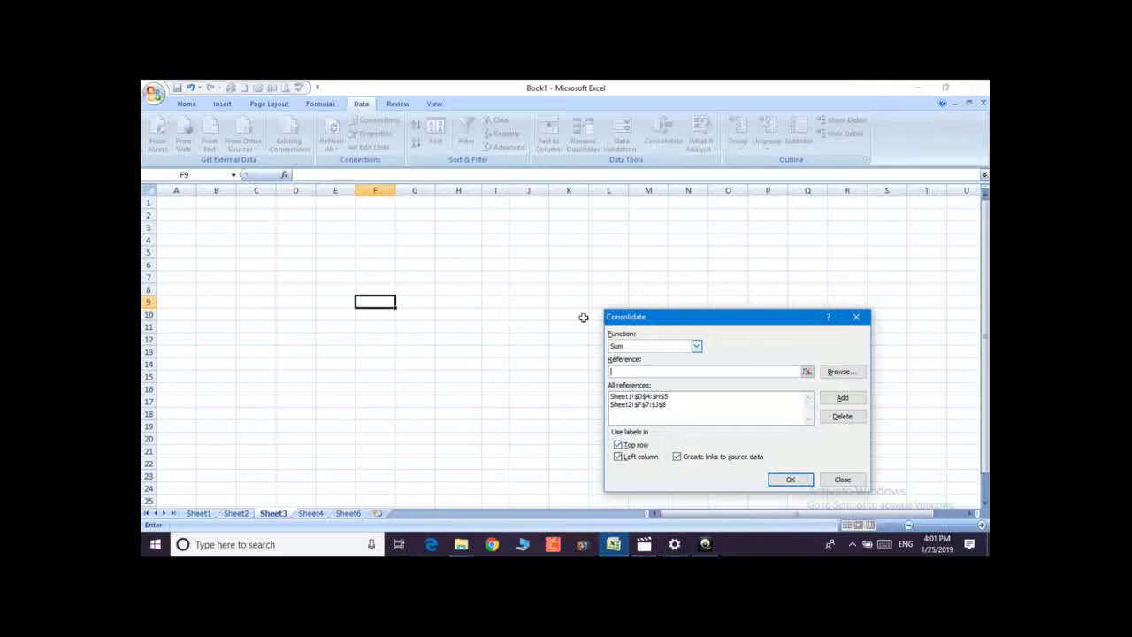
click(235, 513)
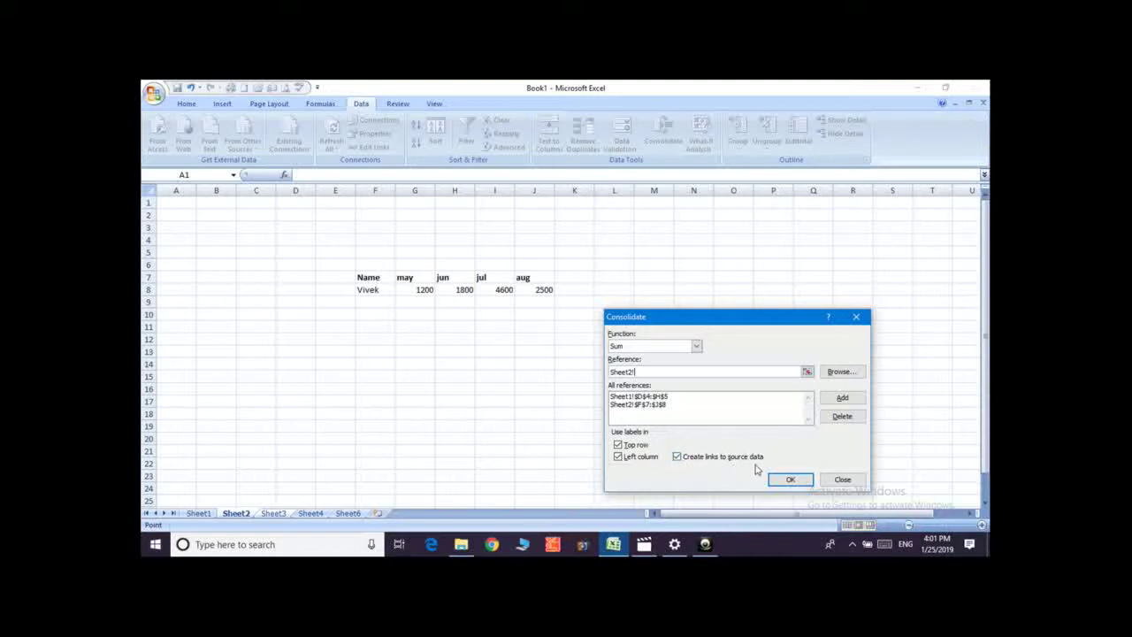
click(274, 514)
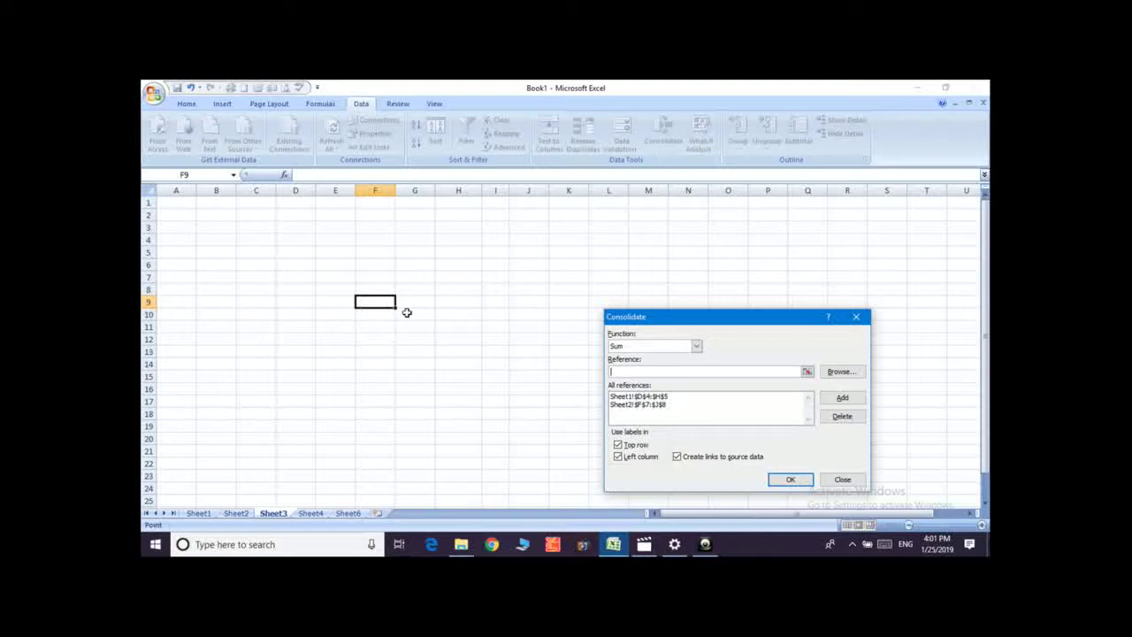
click(200, 515)
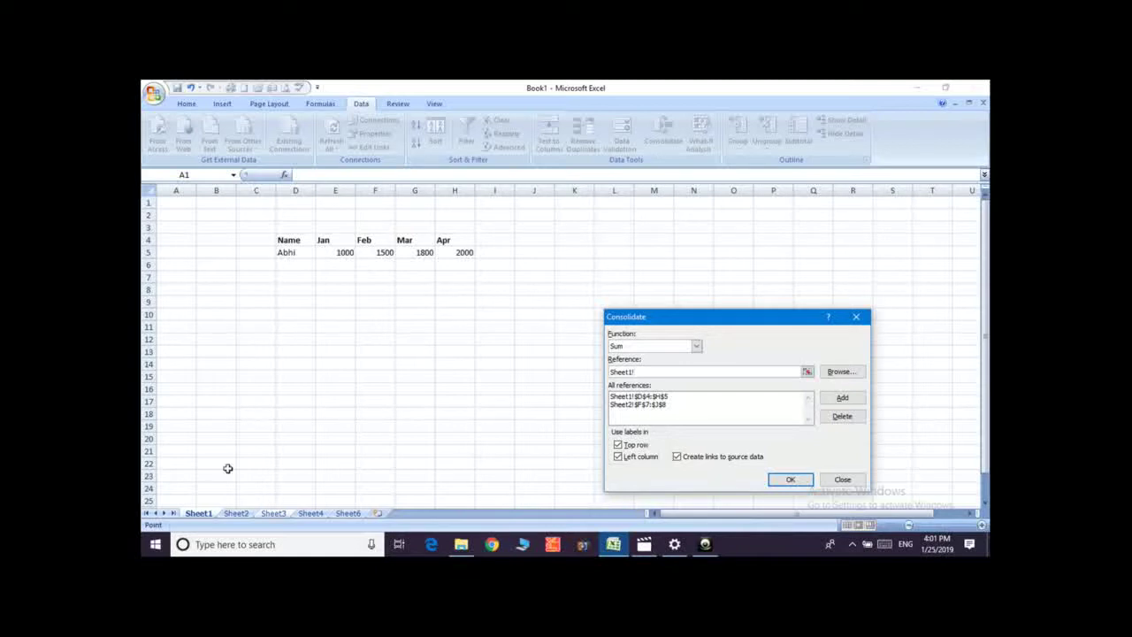
click(237, 514)
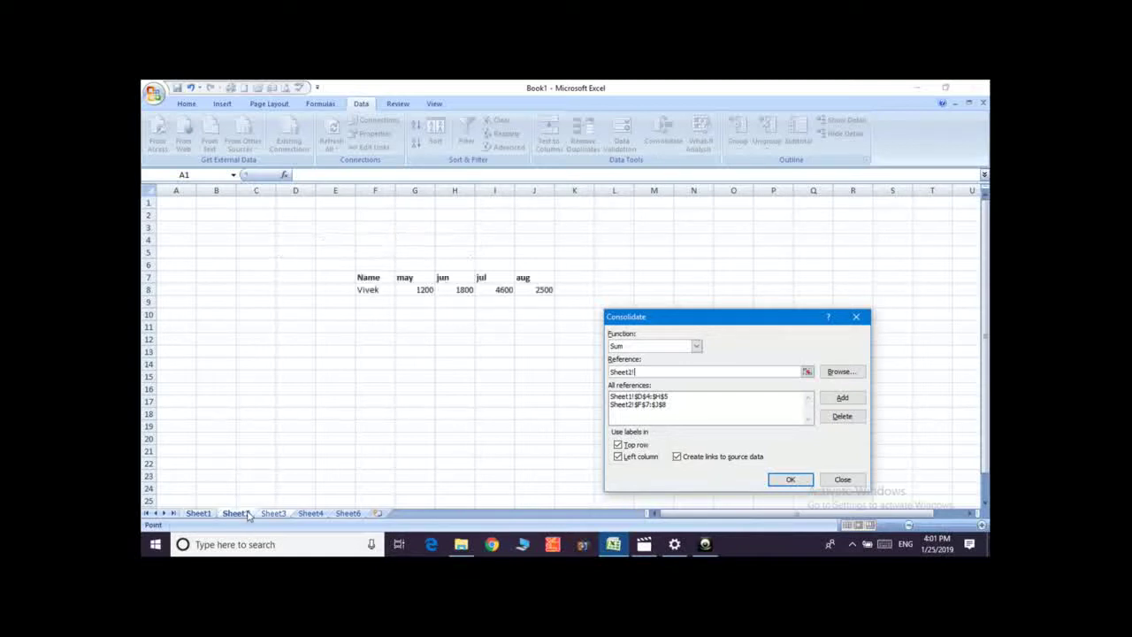
click(274, 514)
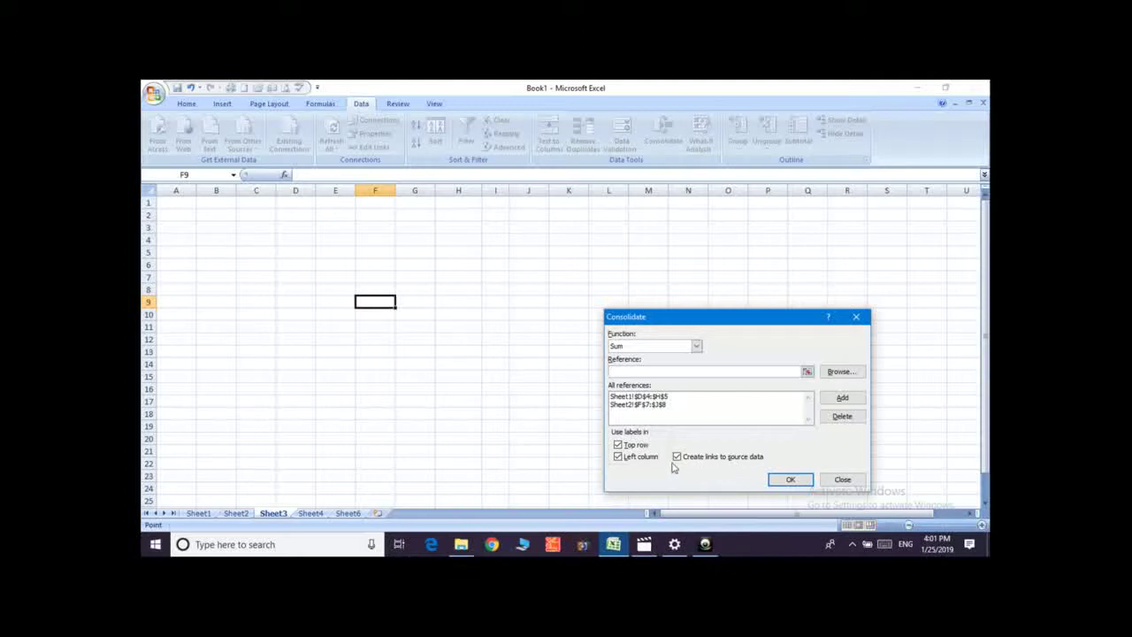
click(789, 479)
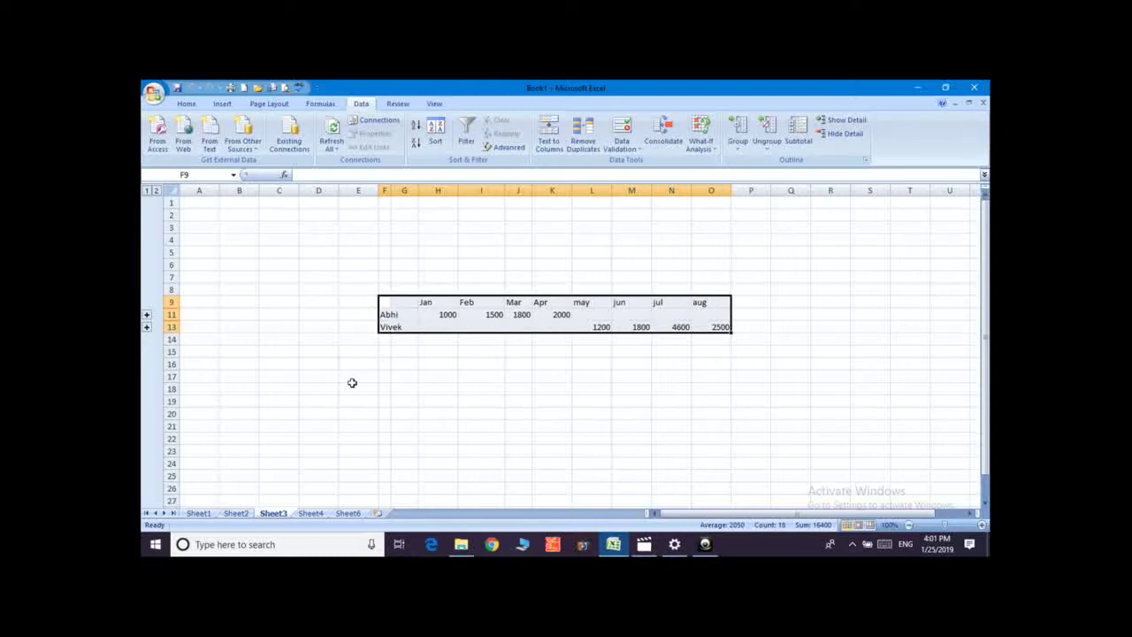
- Expand the Vivek and Abhi groups to show their Book1 rows, then ungroup the rows
click(147, 327)
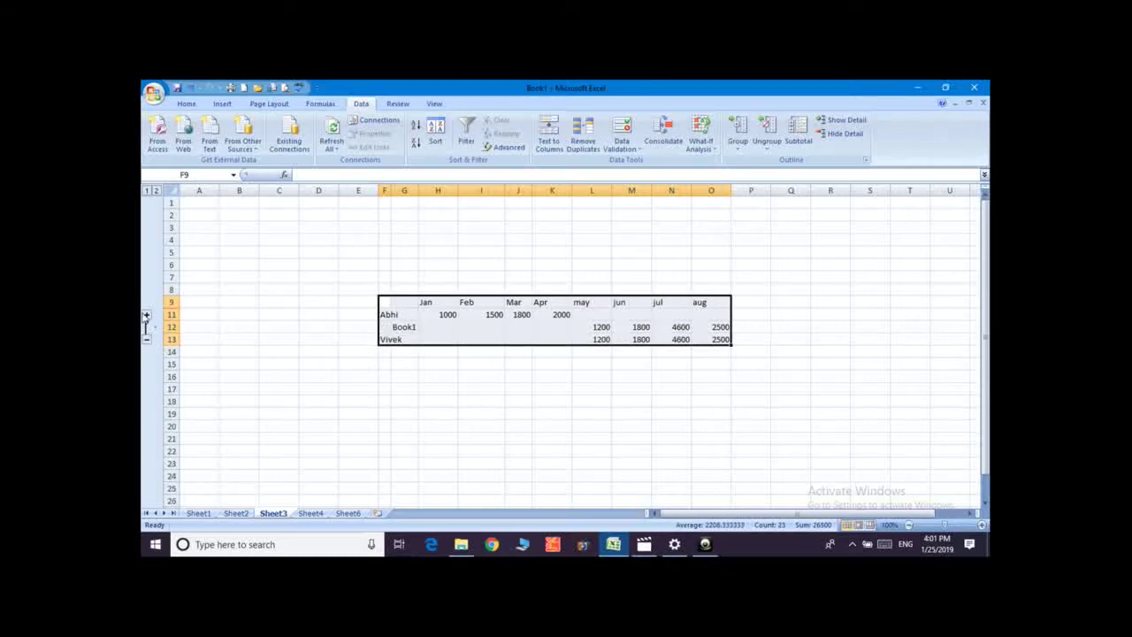
click(147, 316)
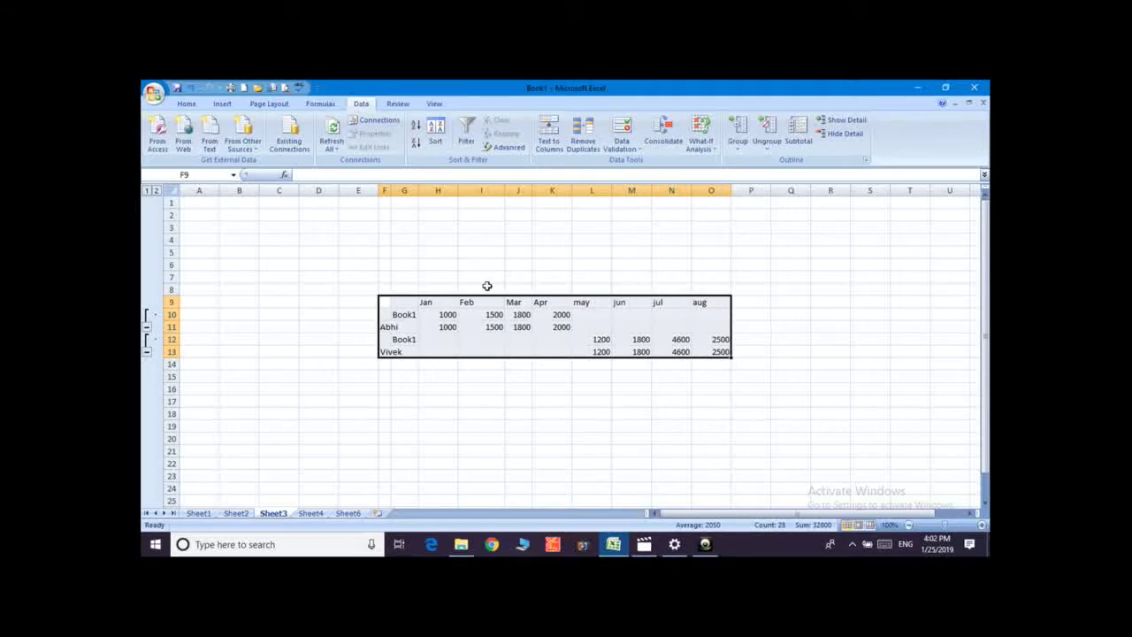
click(767, 142)
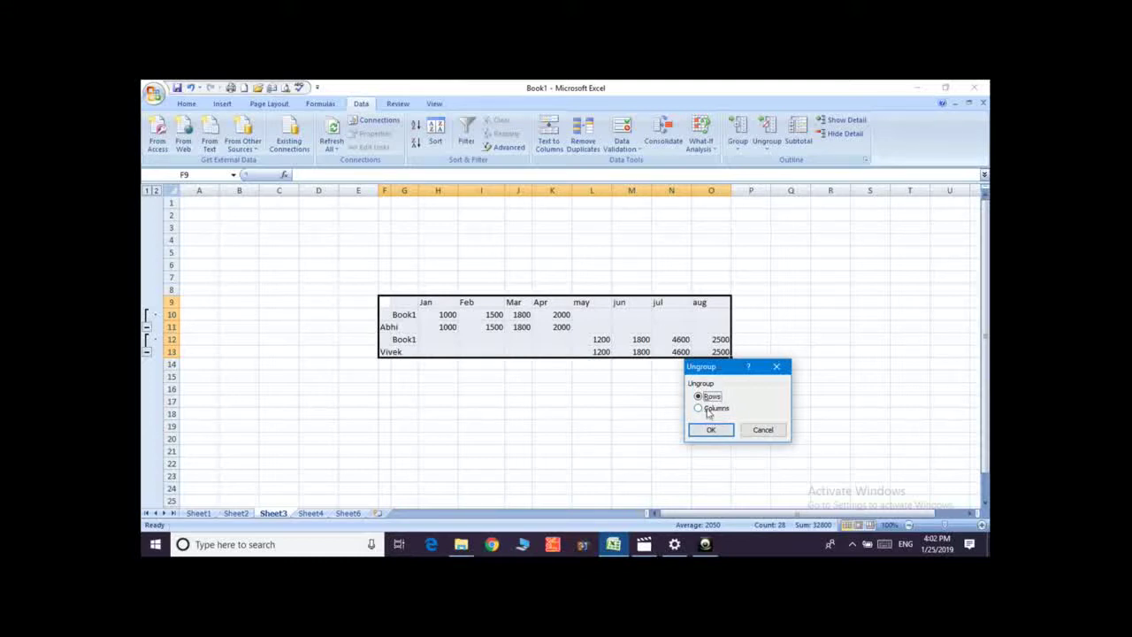
click(709, 428)
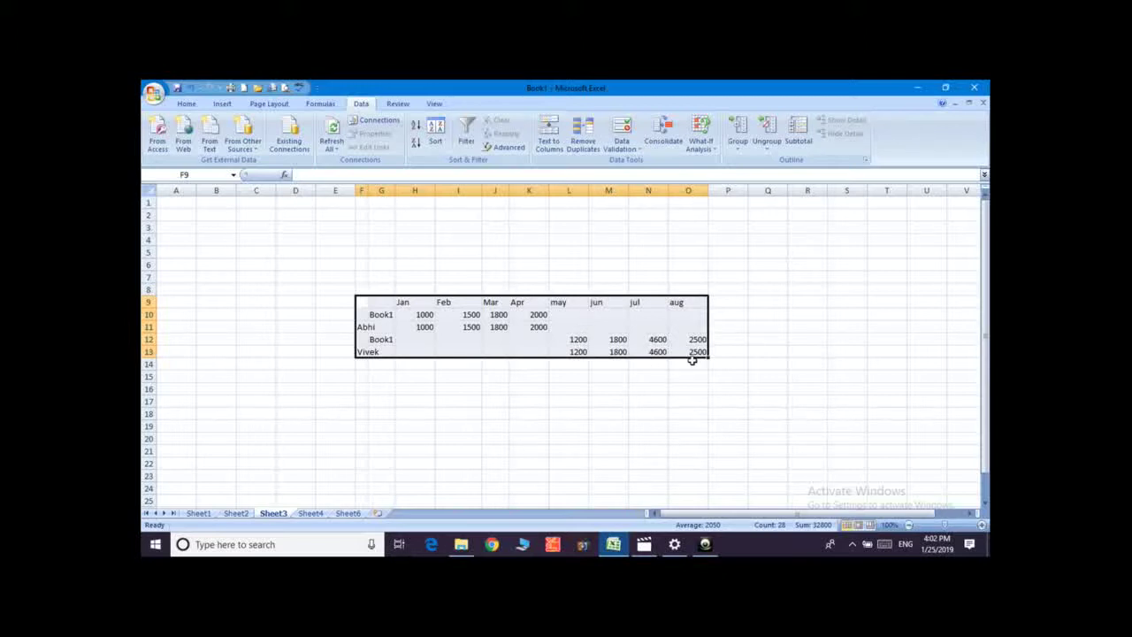
- Change the Jan value in Sheet1 cell E5 to 1200 and check Sheet3's consolidation
click(203, 514)
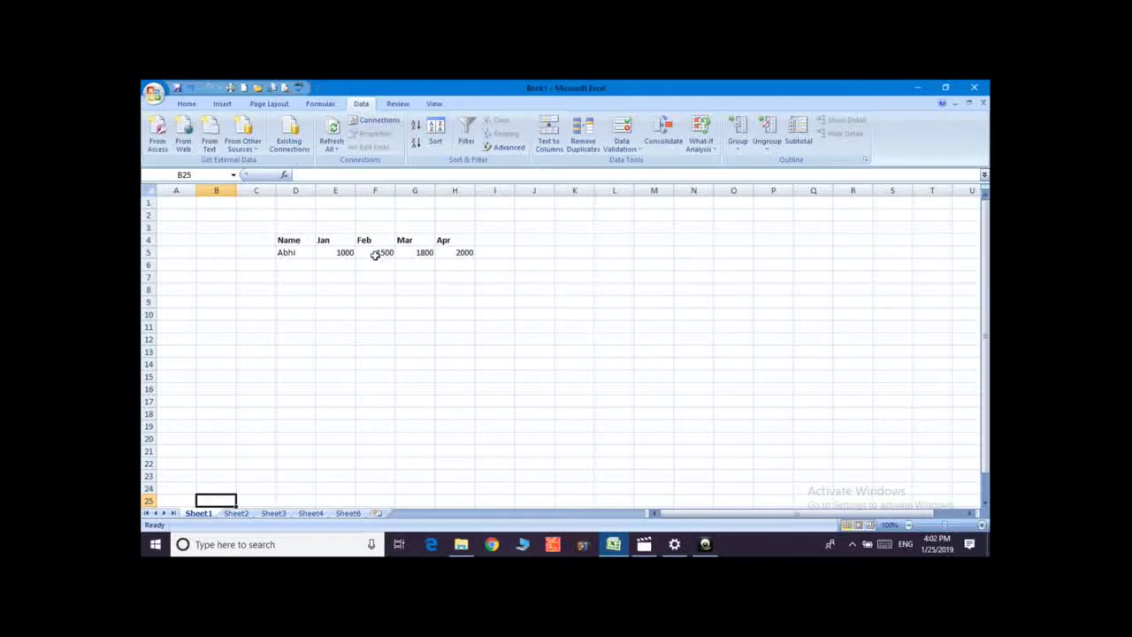
click(338, 253)
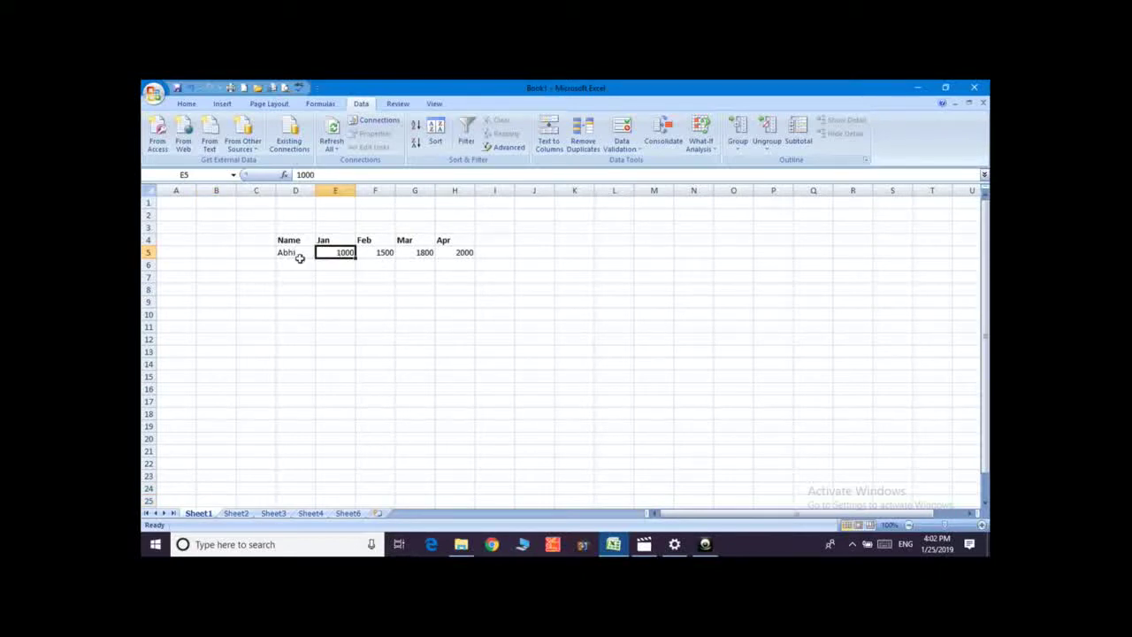
text(1200)
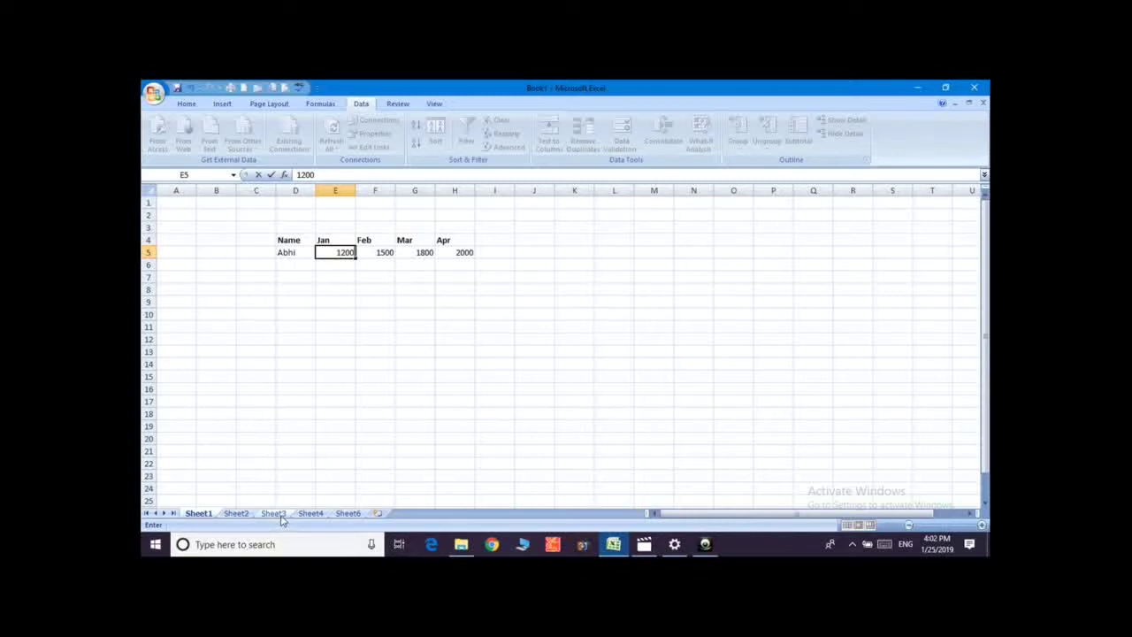
key(Return)
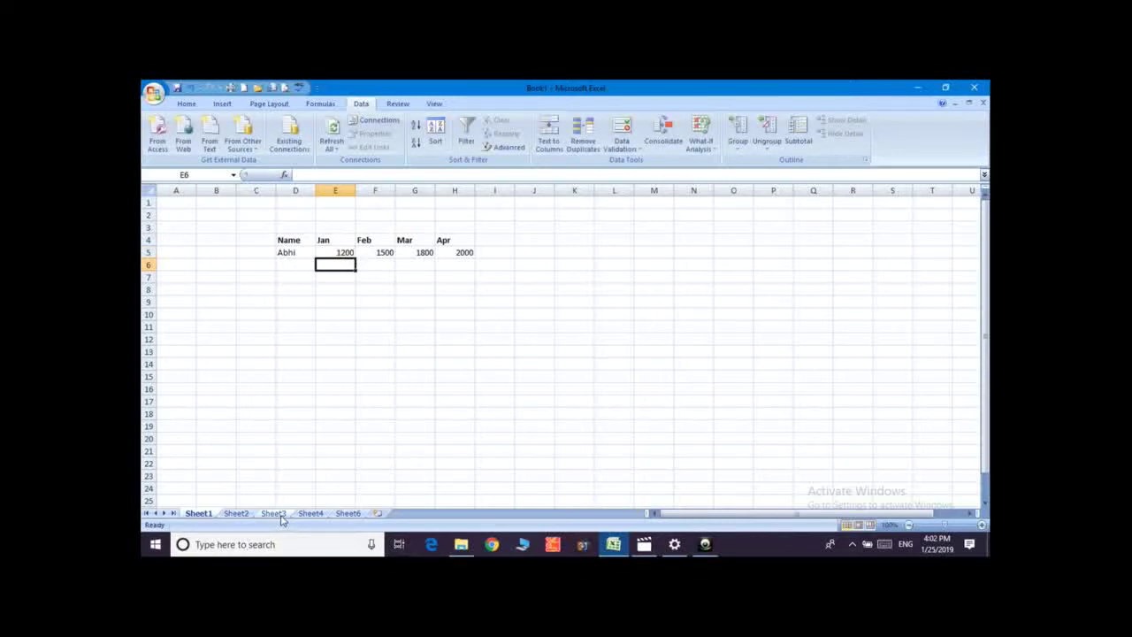
click(280, 515)
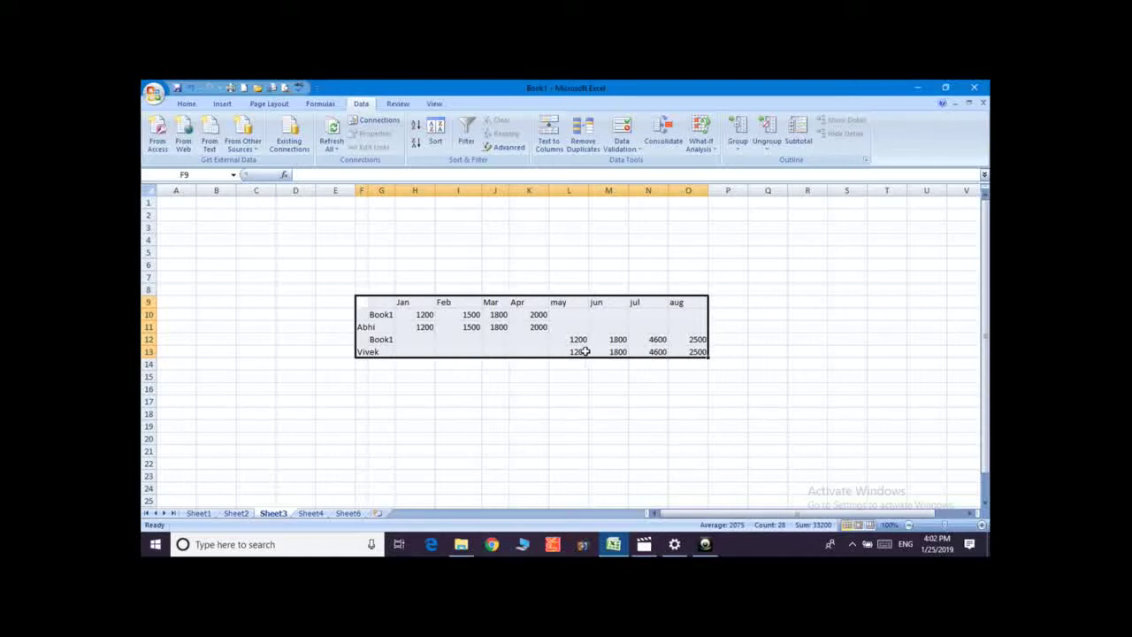
- Change the may value in Sheet2 cell G8 to 1500 and verify the consolidated figures
click(235, 513)
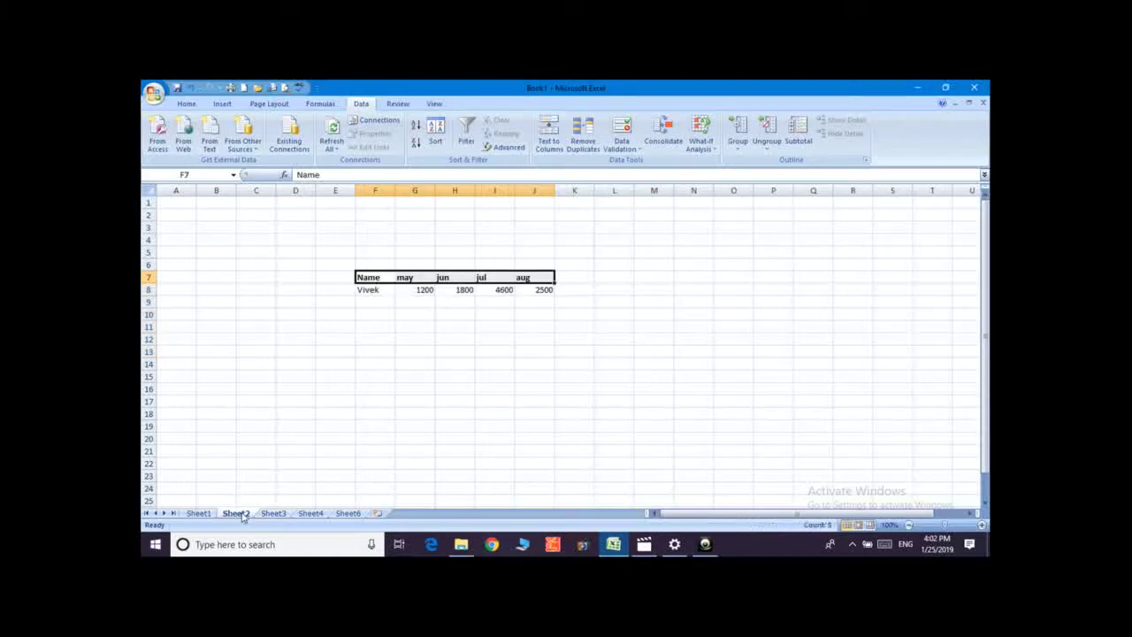
click(426, 290)
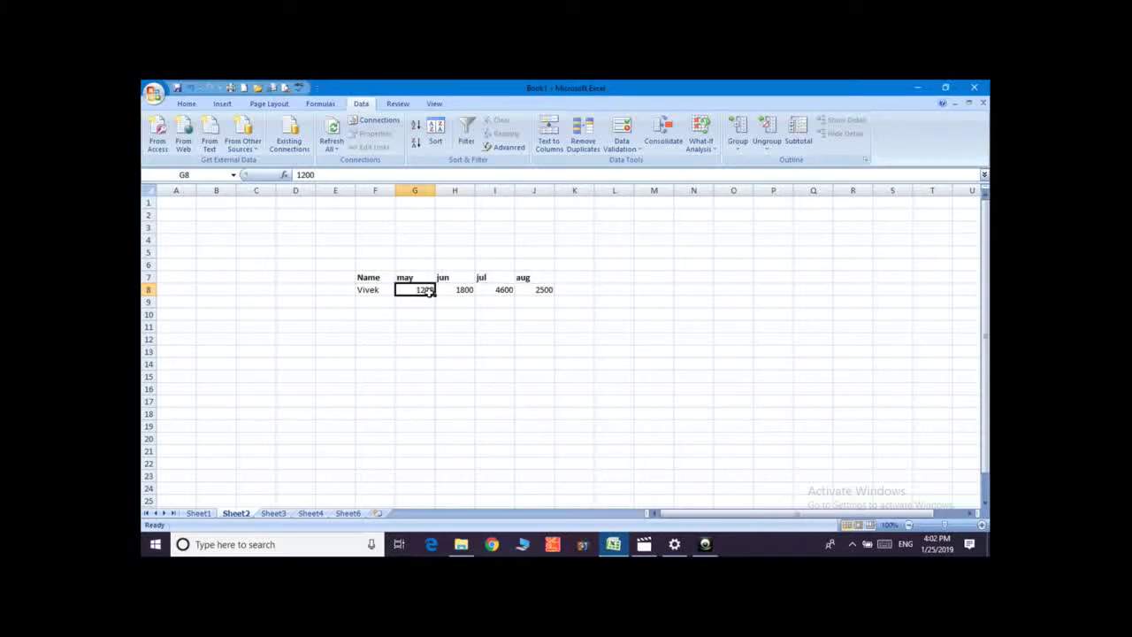
text(1)
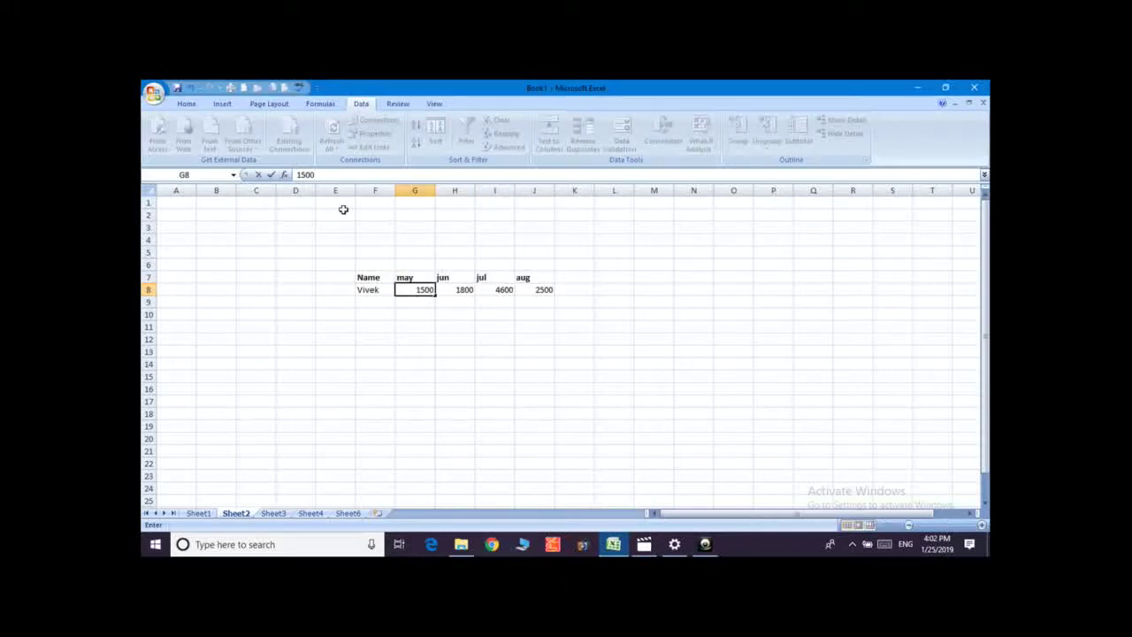
key(Return)
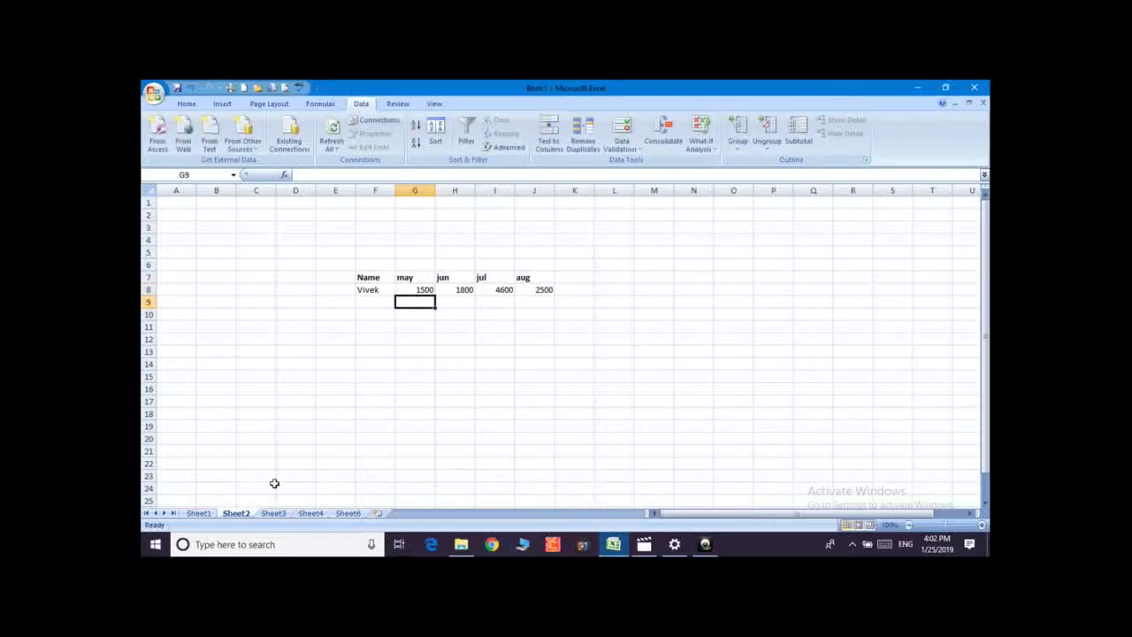
click(281, 514)
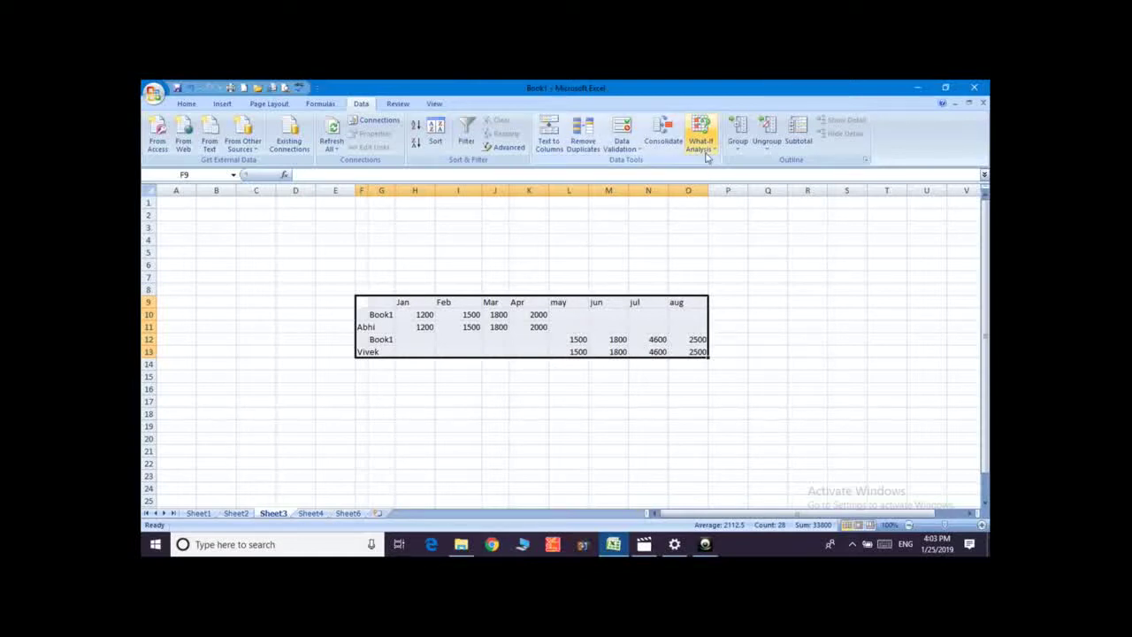
click(311, 514)
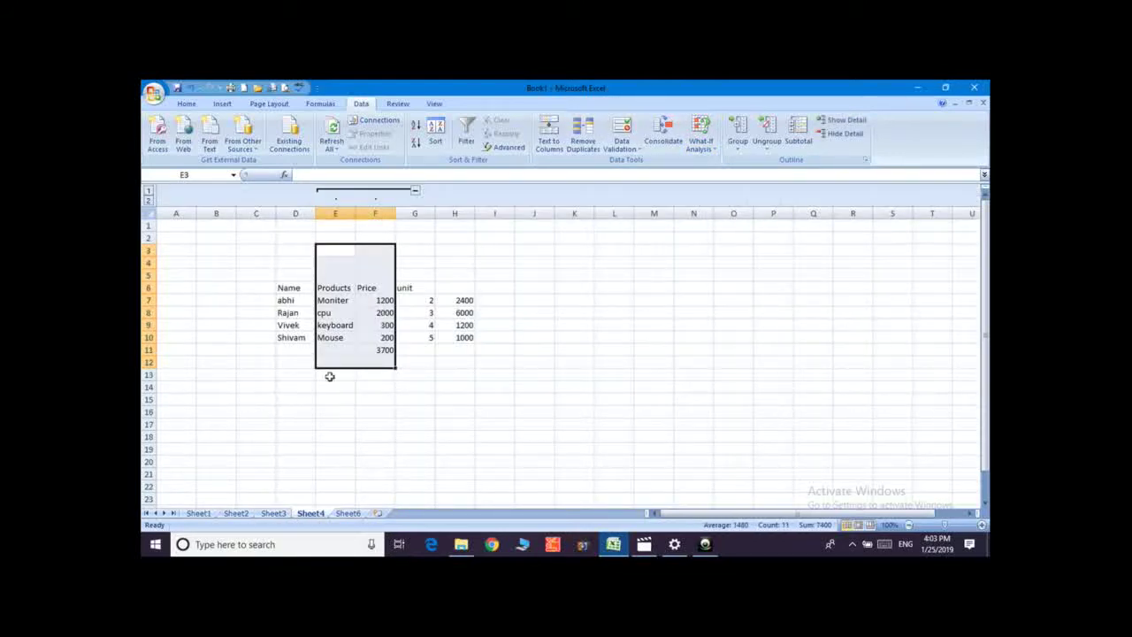
- Select cell C11 on Sheet4 and bring up the What-If Analysis tools list
click(256, 348)
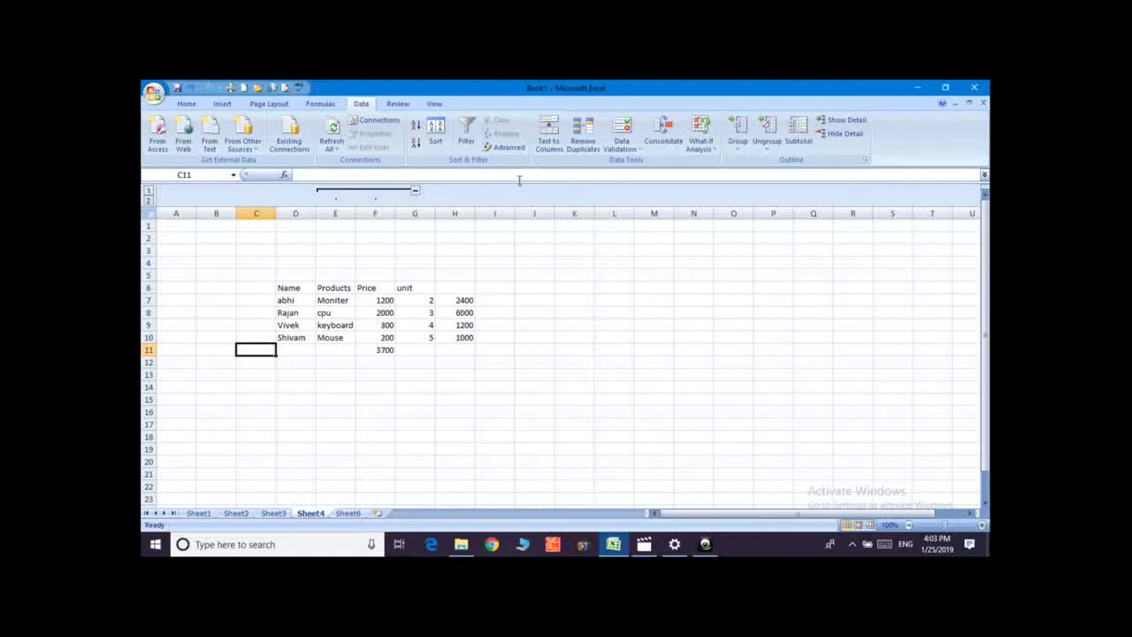
click(700, 143)
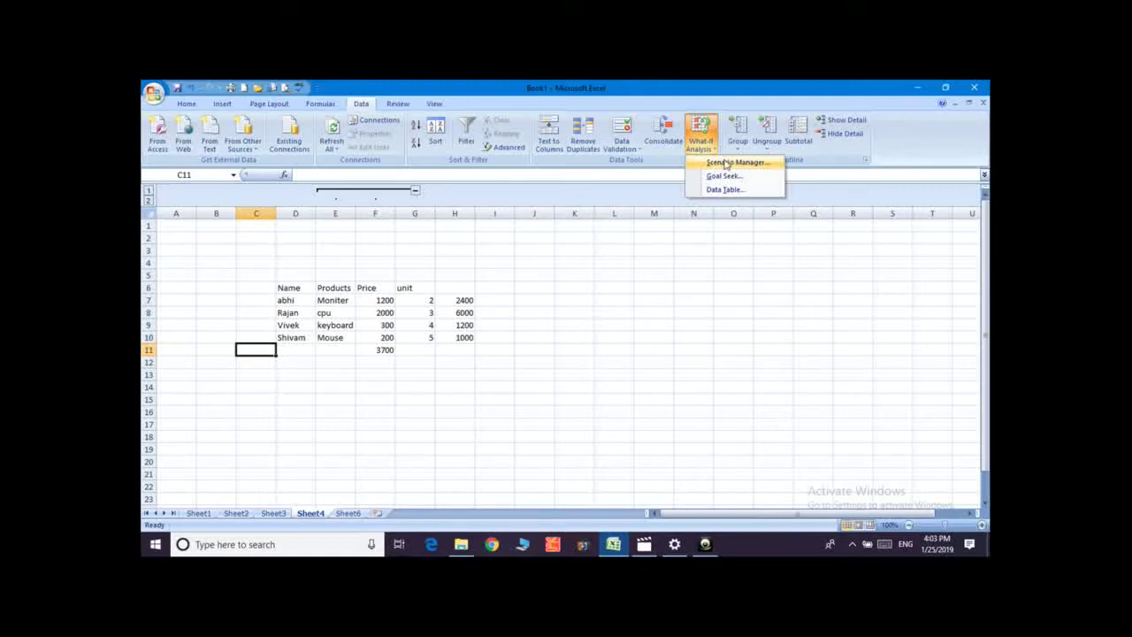
- With F11 selected, delete the max and min scenarios in Scenario Manager
click(385, 352)
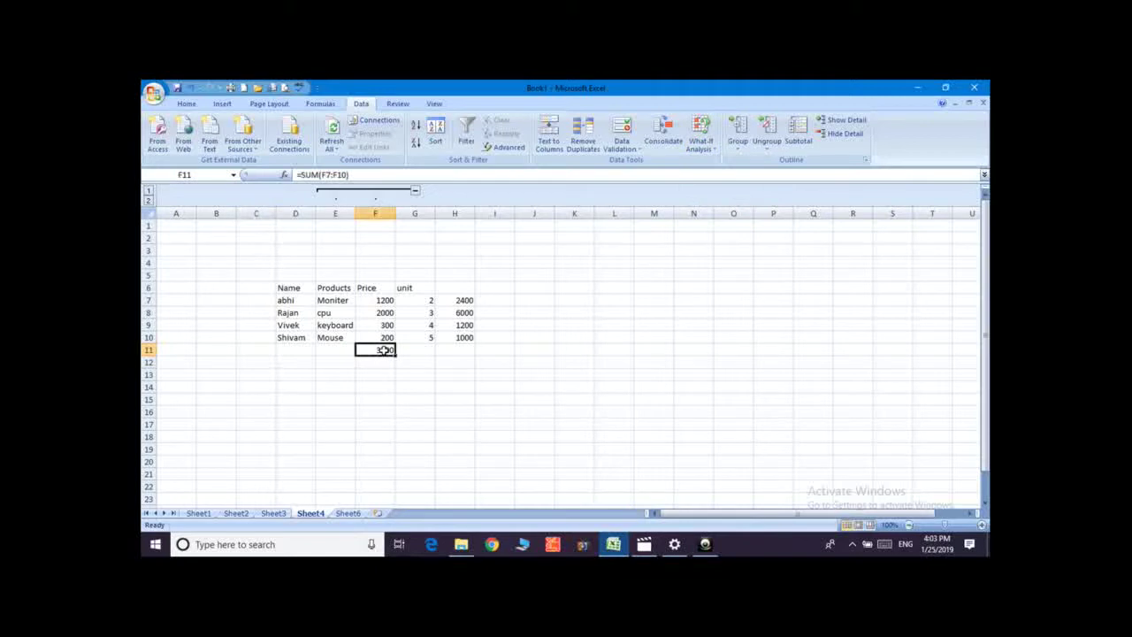
click(700, 141)
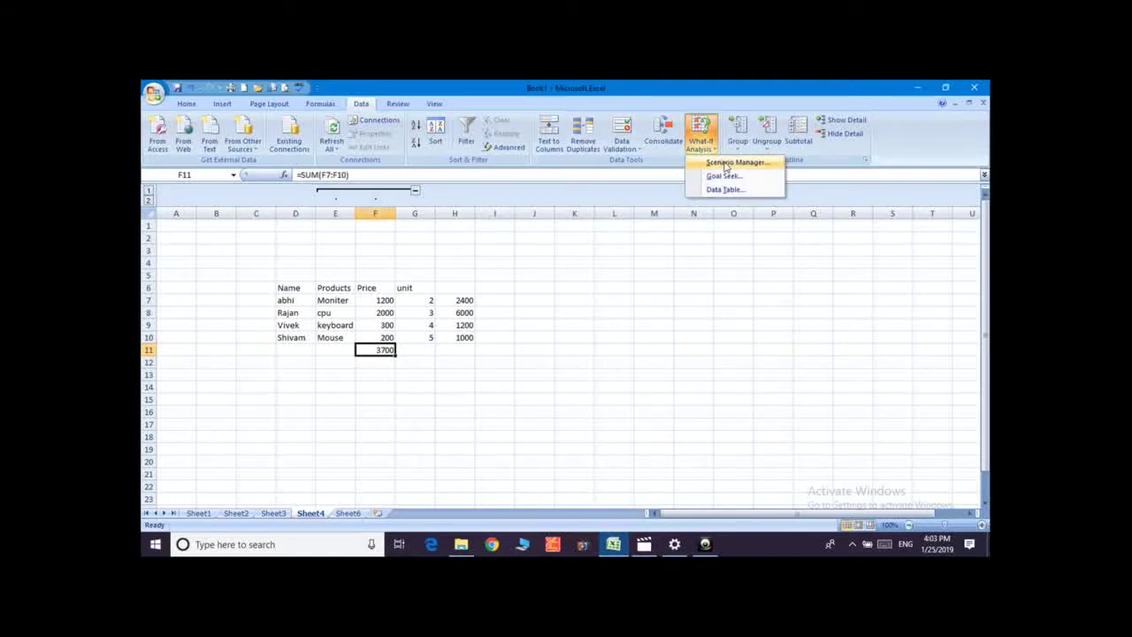
click(727, 165)
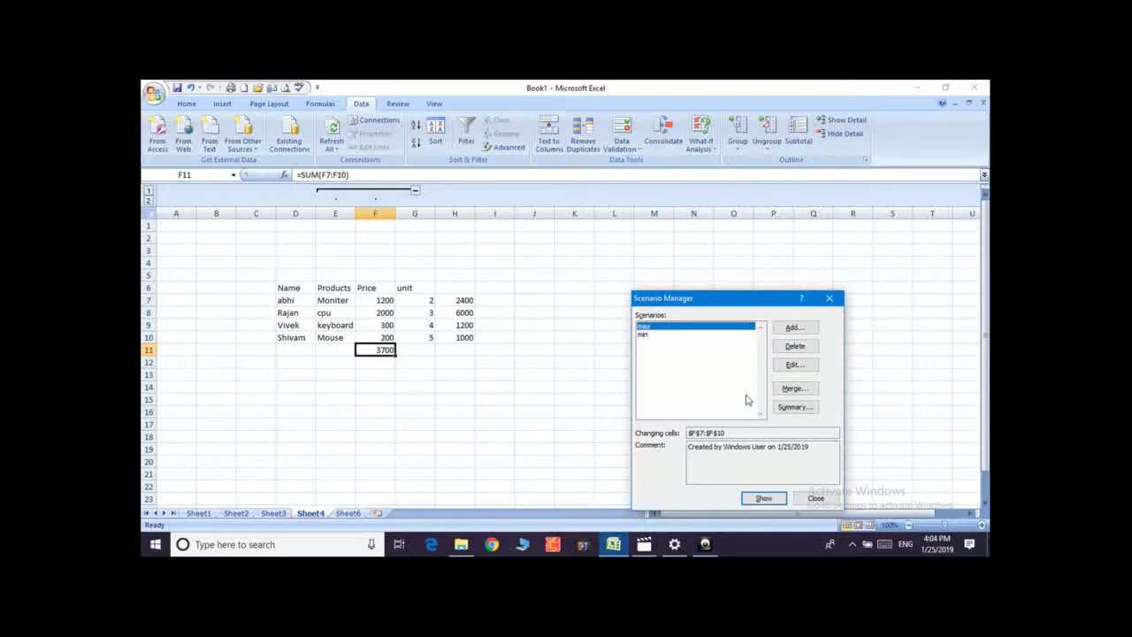
click(787, 349)
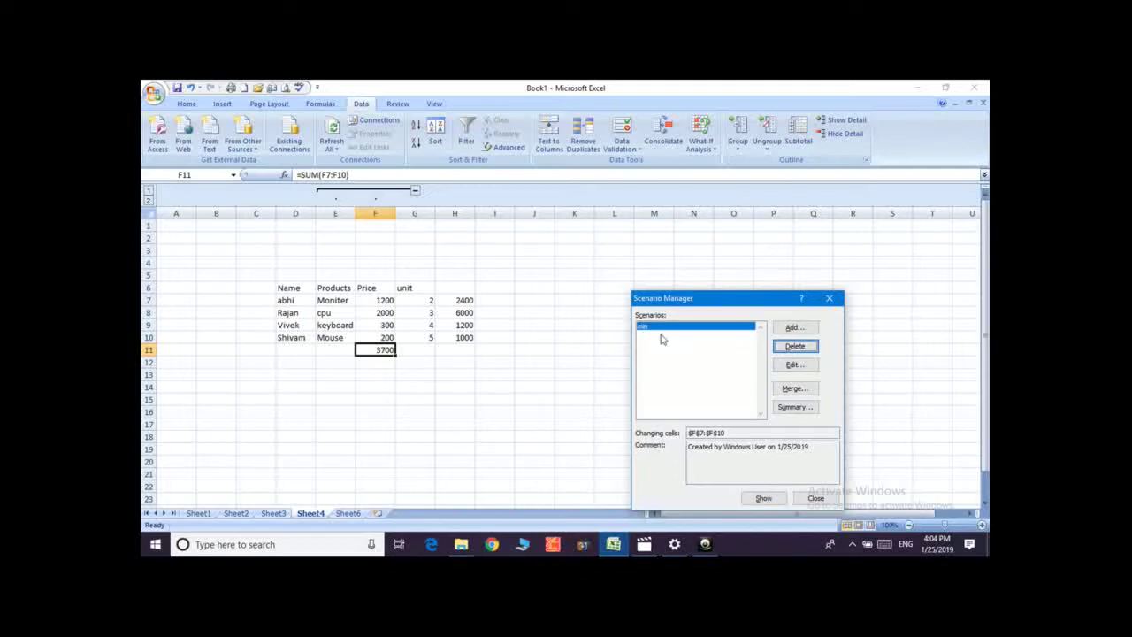
click(787, 348)
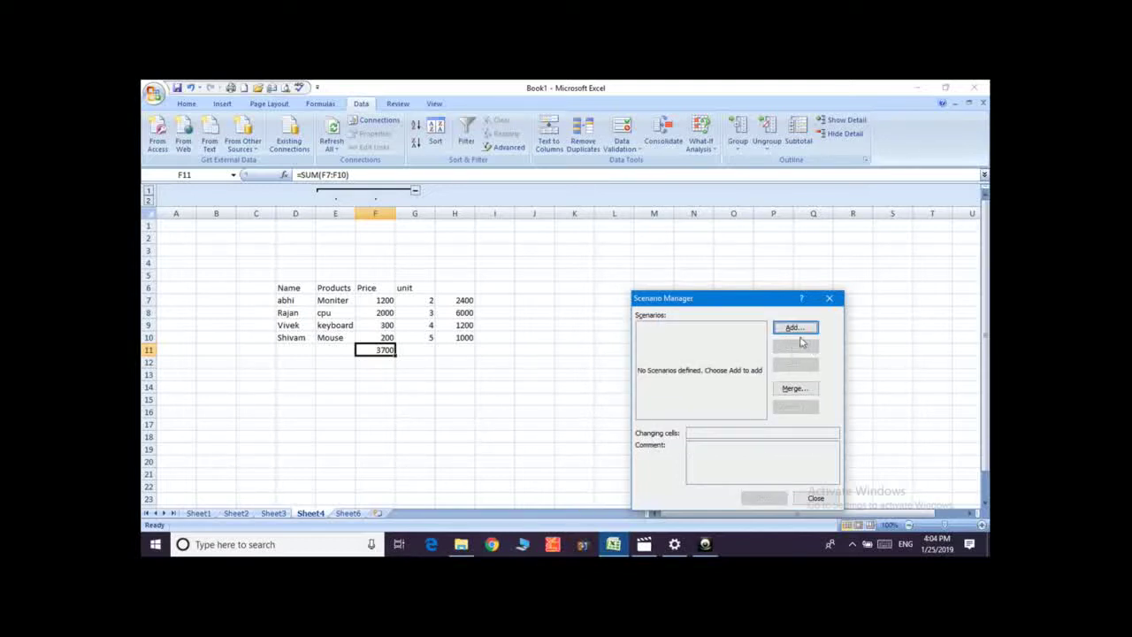
- Add a scenario named max with changing cells F7:F10
click(793, 328)
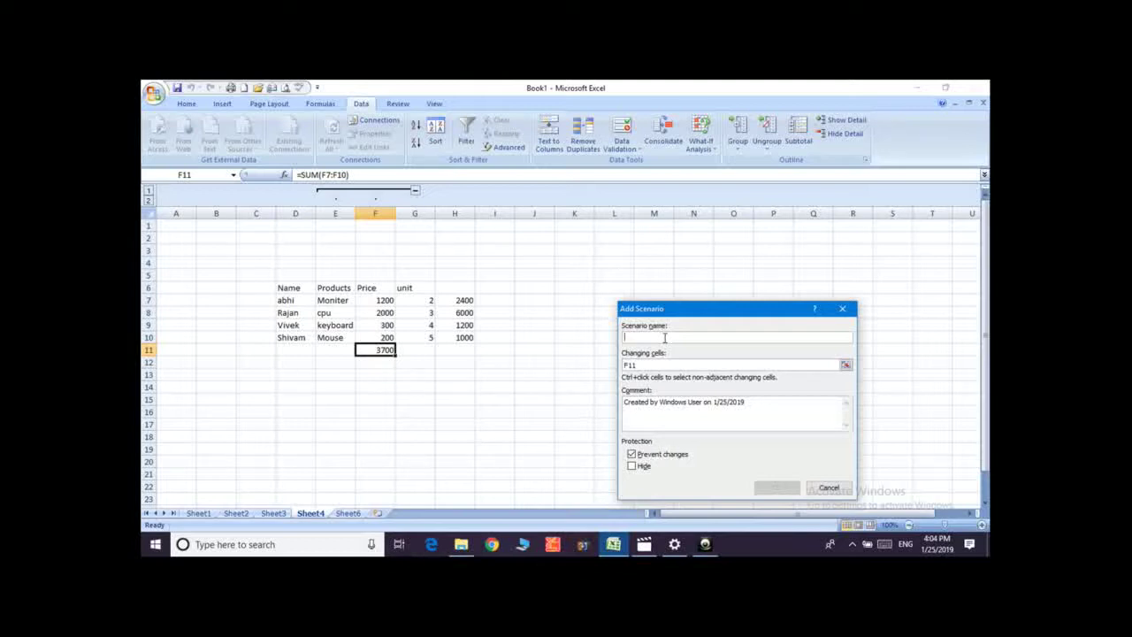
text(max)
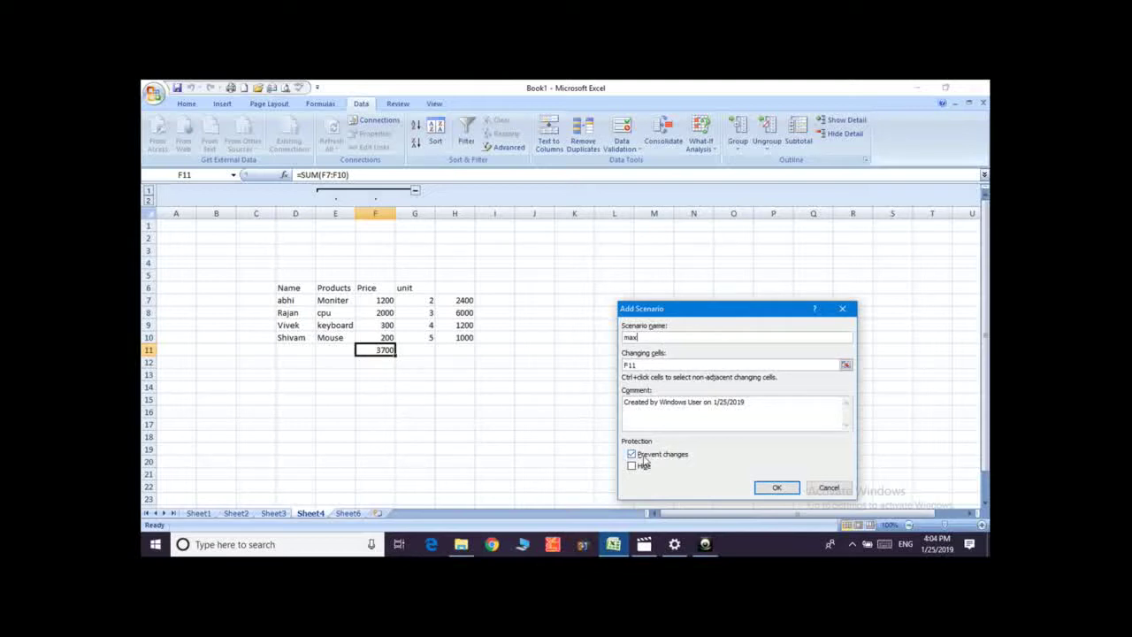
click(672, 365)
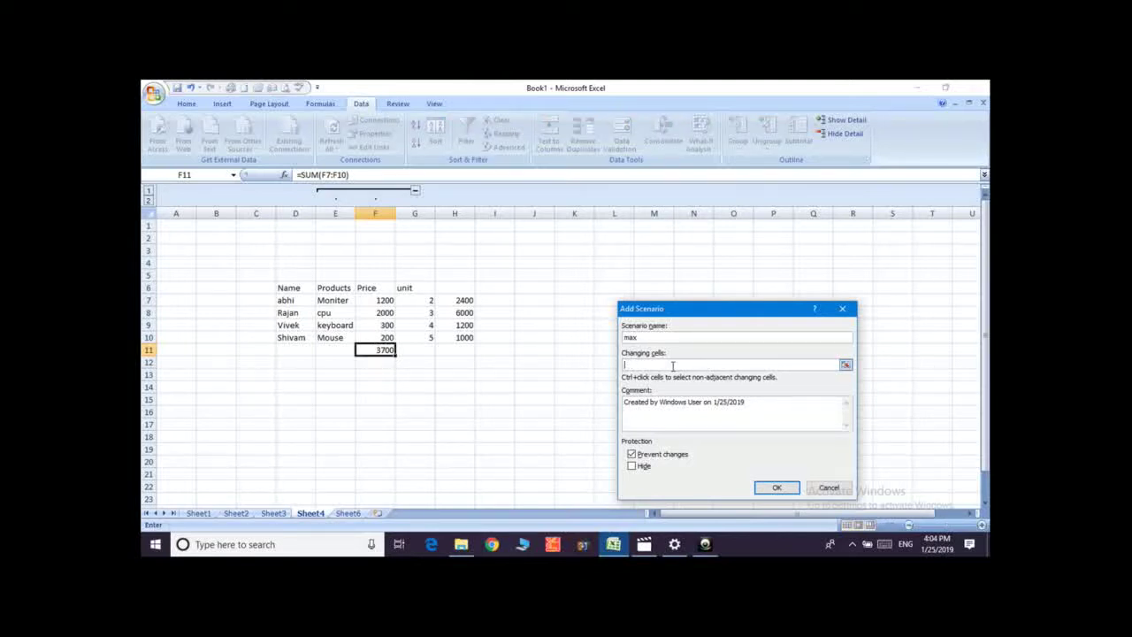
click(378, 350)
drag(375, 300, 389, 336)
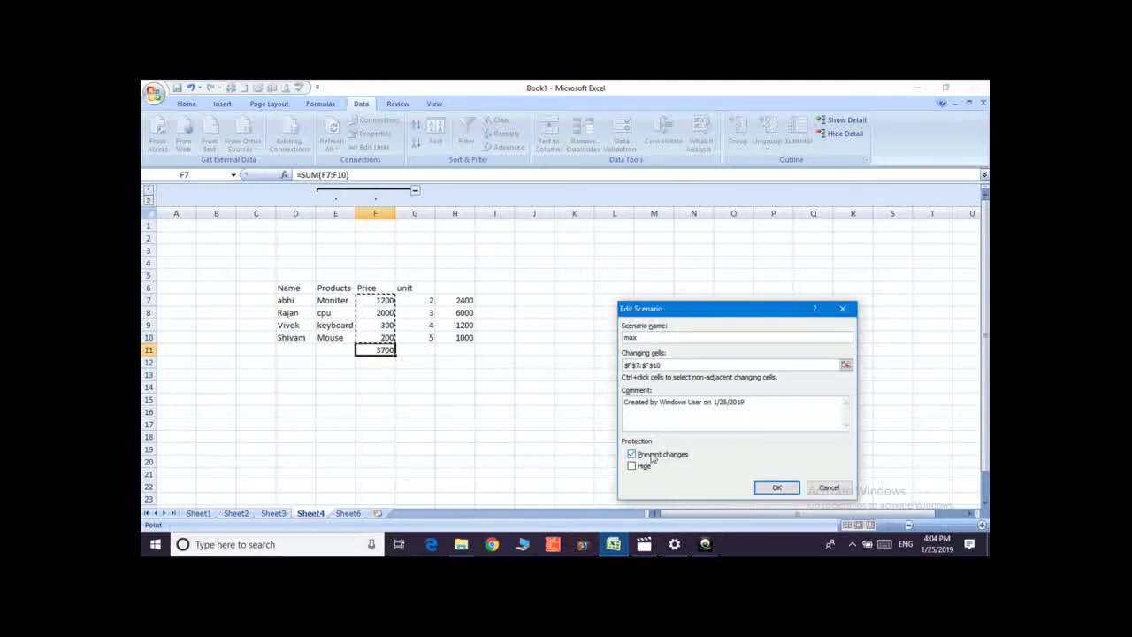
click(779, 487)
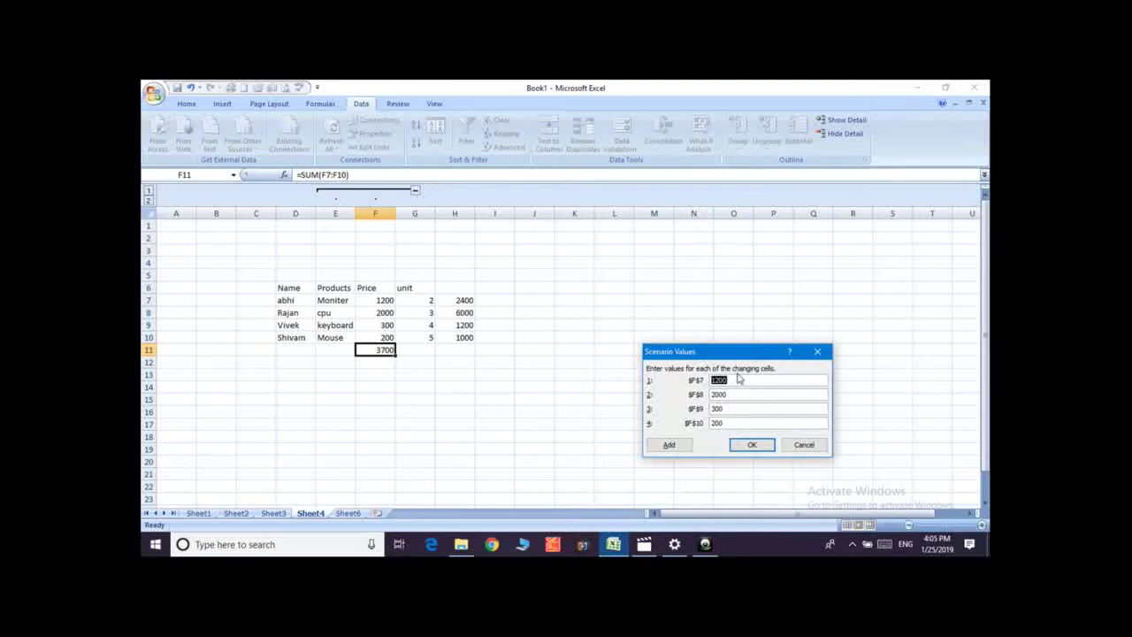
- Give the max scenario values 1300 for F7 and 2200 for F8 and save it
text(1)
key(Tab)
text(2)
key(BackSpace)
text(0)
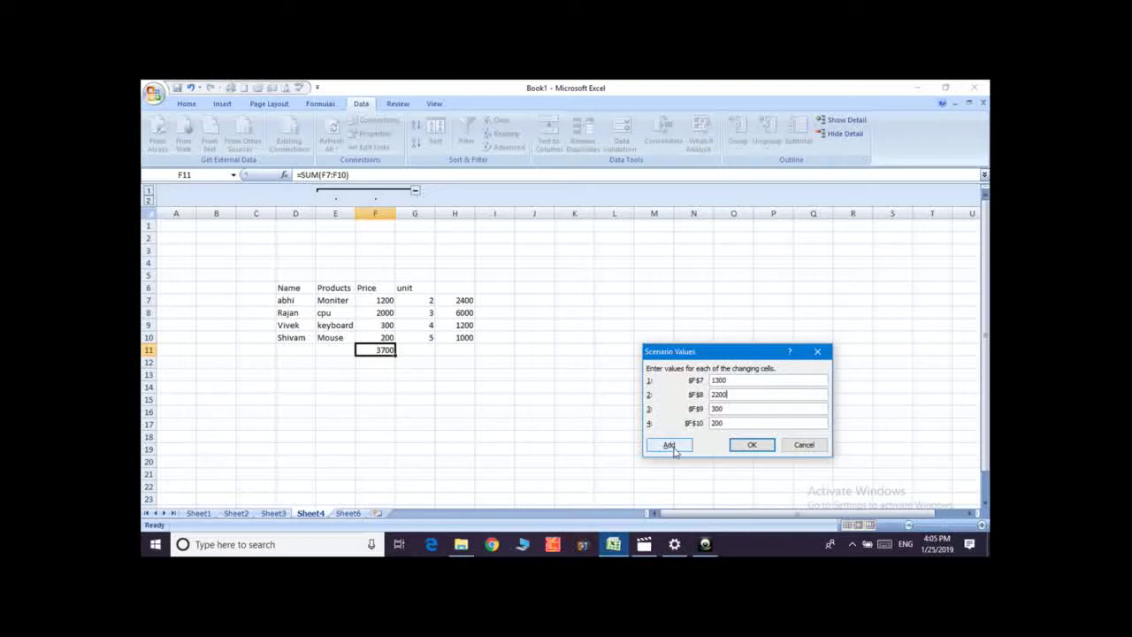
click(668, 447)
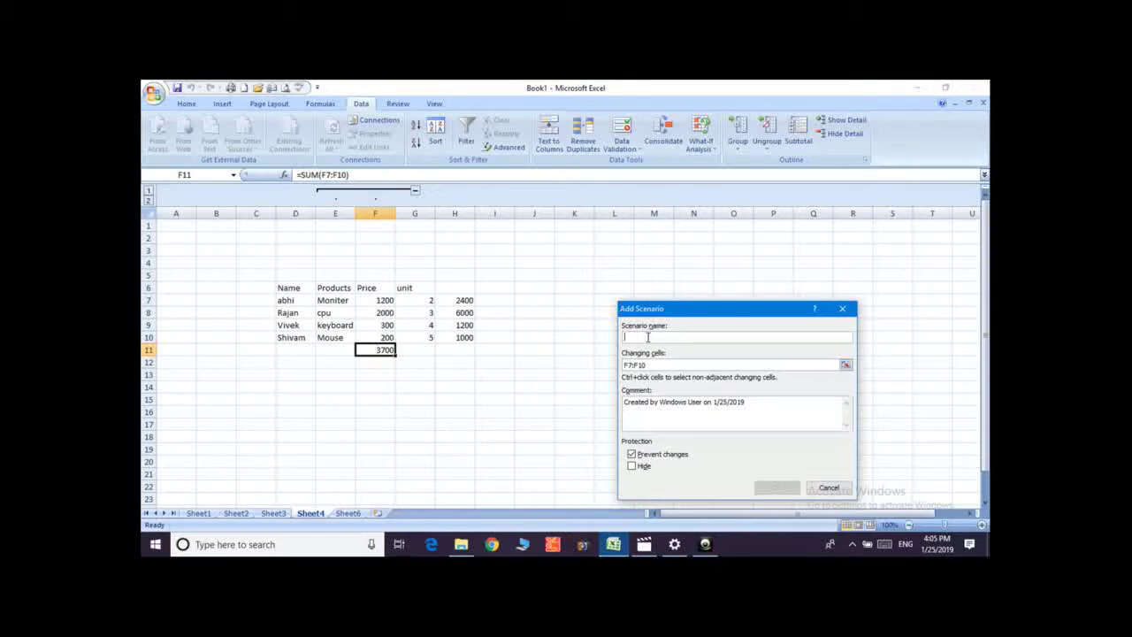
- Name the new scenario min with changing cells F7:F10
text(min)
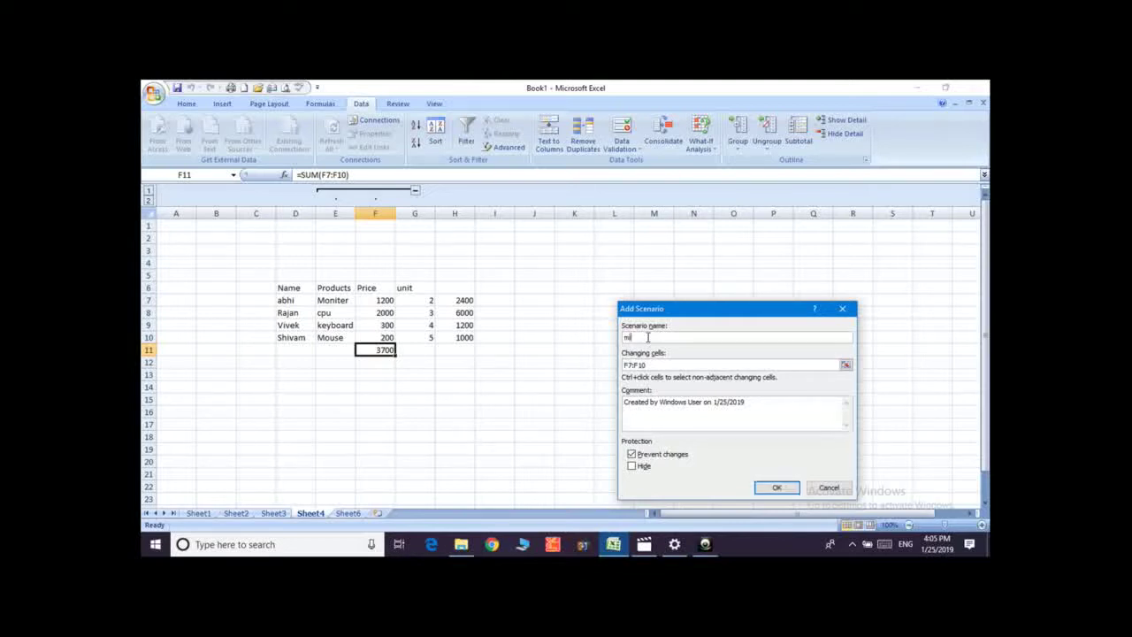
click(706, 362)
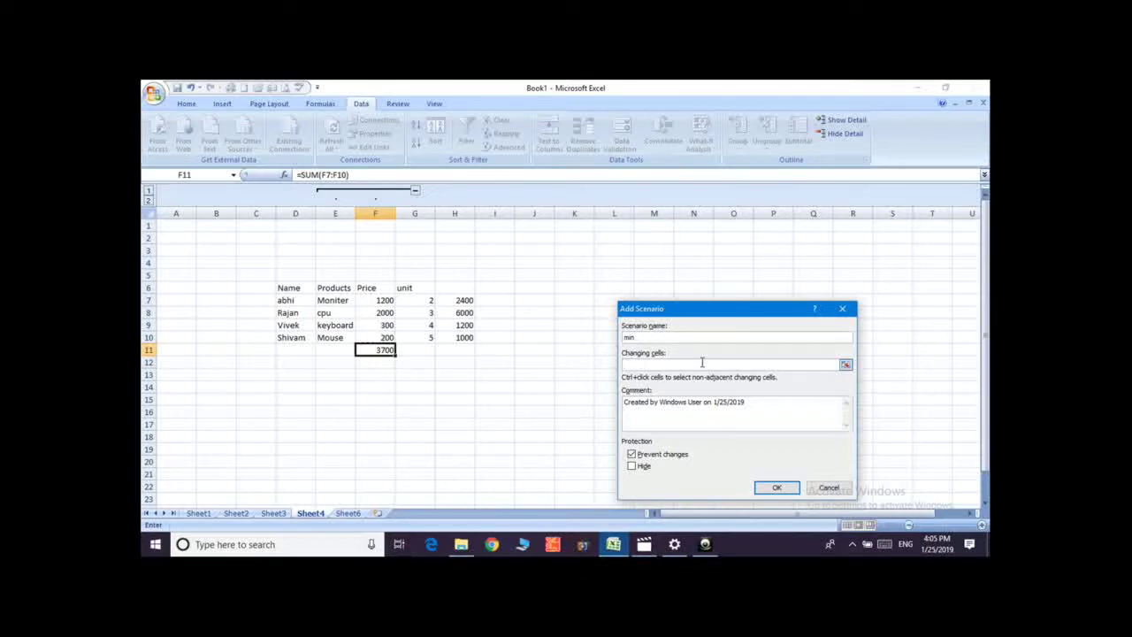
drag(377, 302, 382, 339)
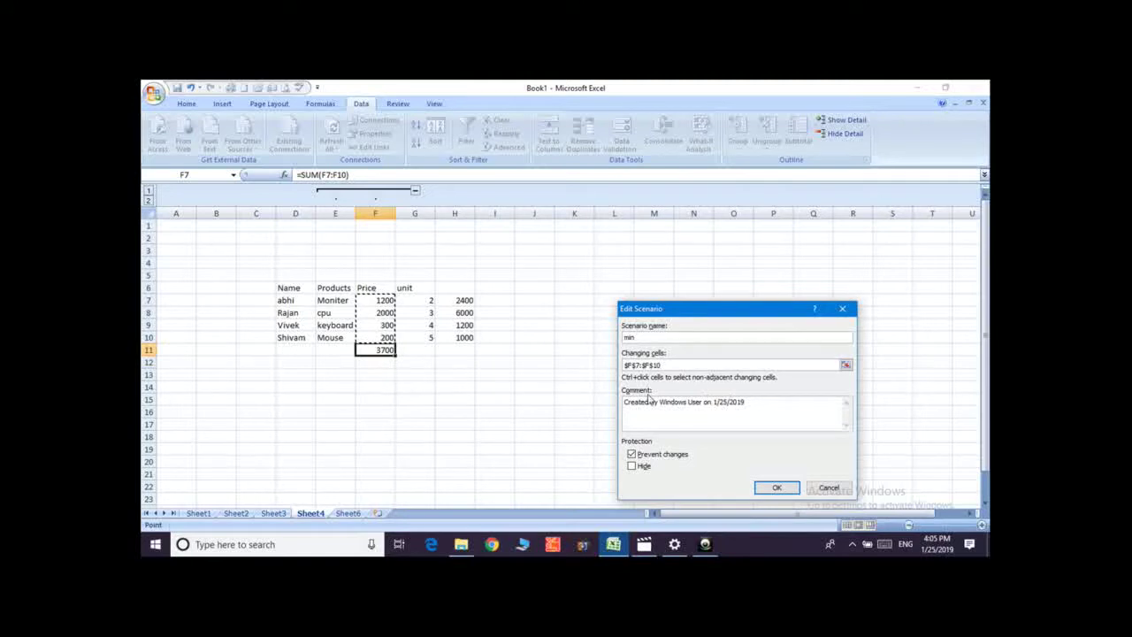
click(778, 488)
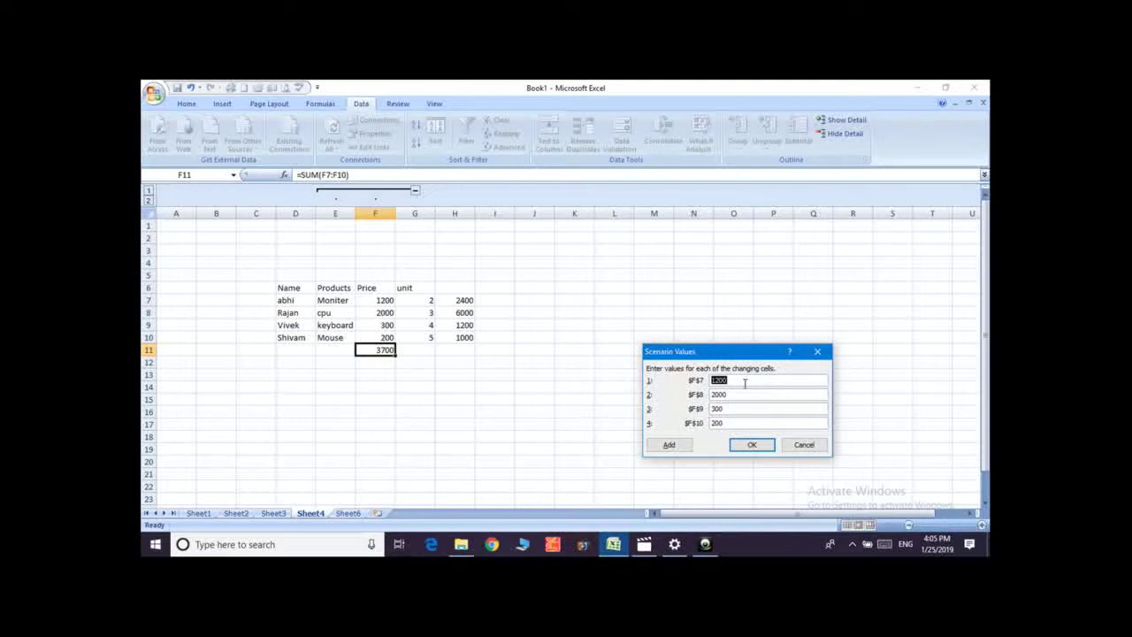
- Enter the min values 1000 for F7 and 1800 for F8 and save the scenario
text(10)
key(Tab)
text(1)
click(669, 444)
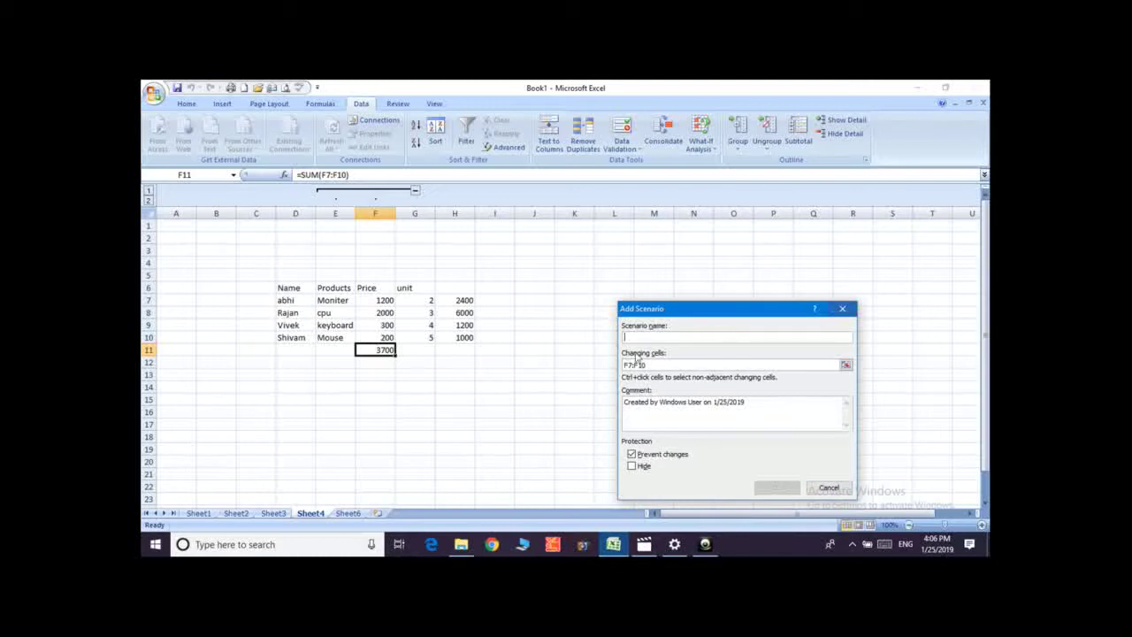
click(847, 309)
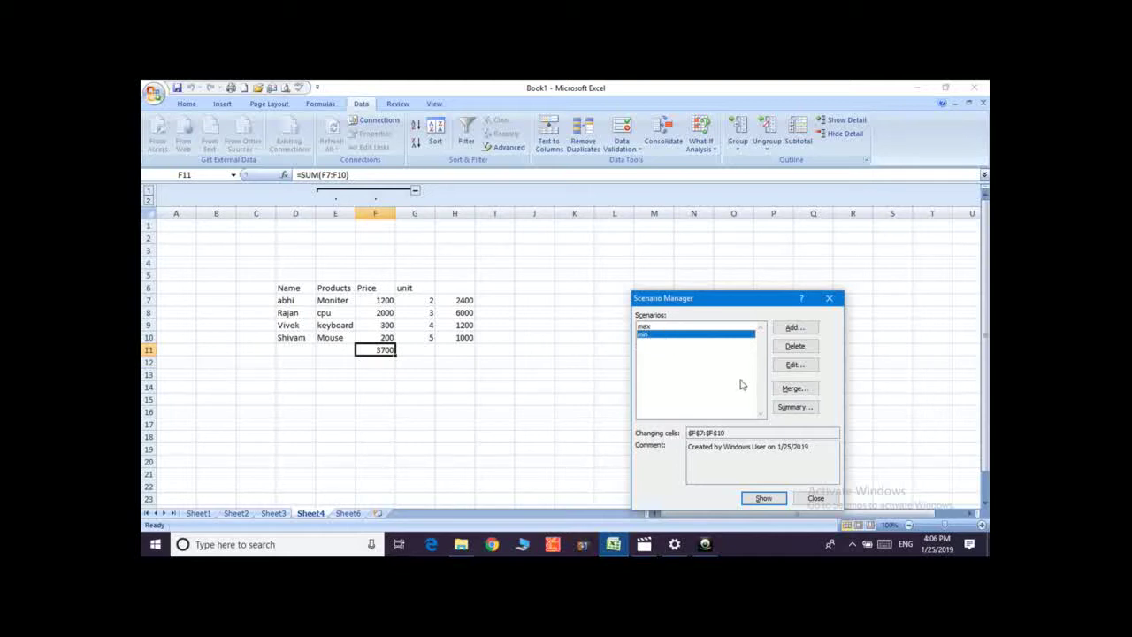
- Show the max scenario, then apply min so F7 is 1000, F8 1800 and total 3300
click(648, 328)
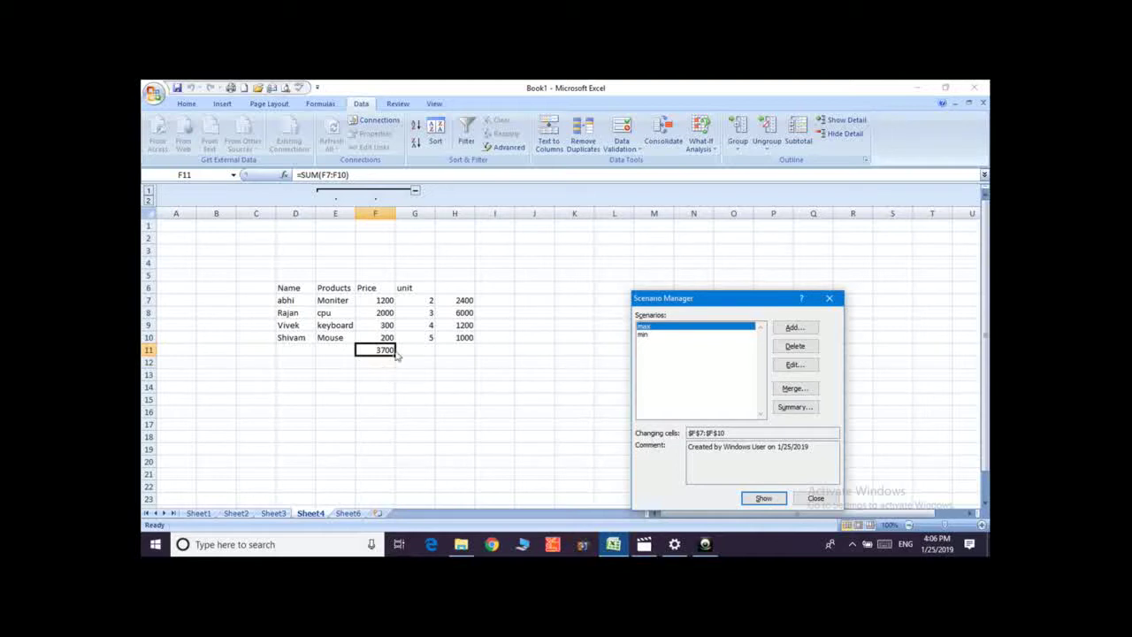
click(764, 499)
click(644, 334)
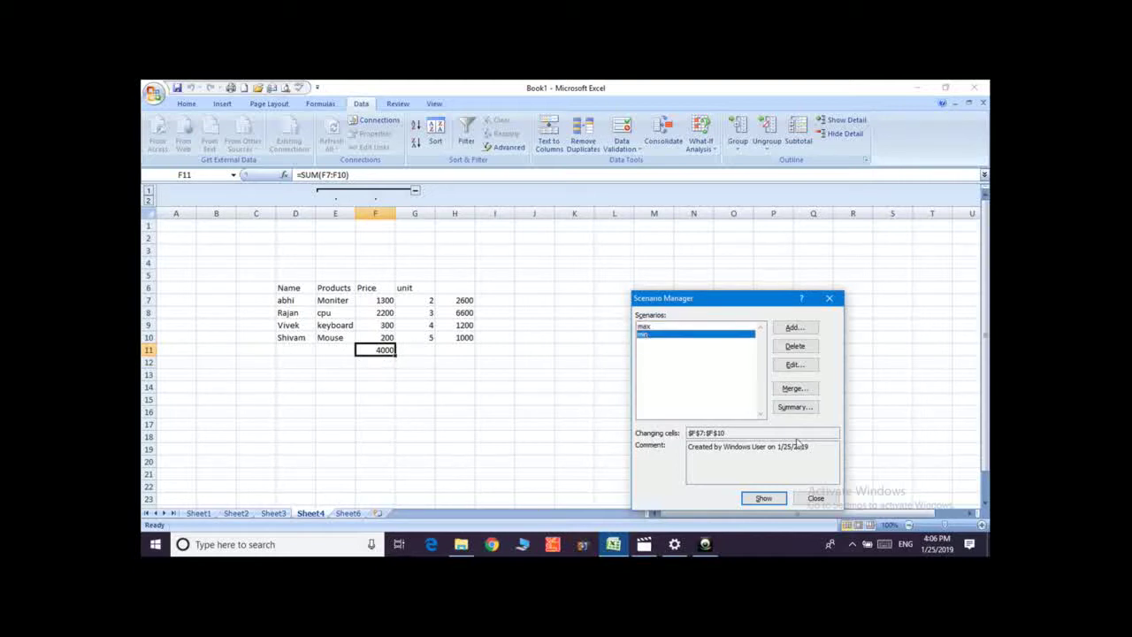
click(767, 499)
- Generate a Scenario Summary report sheet for max and min, then delete that sheet
click(799, 406)
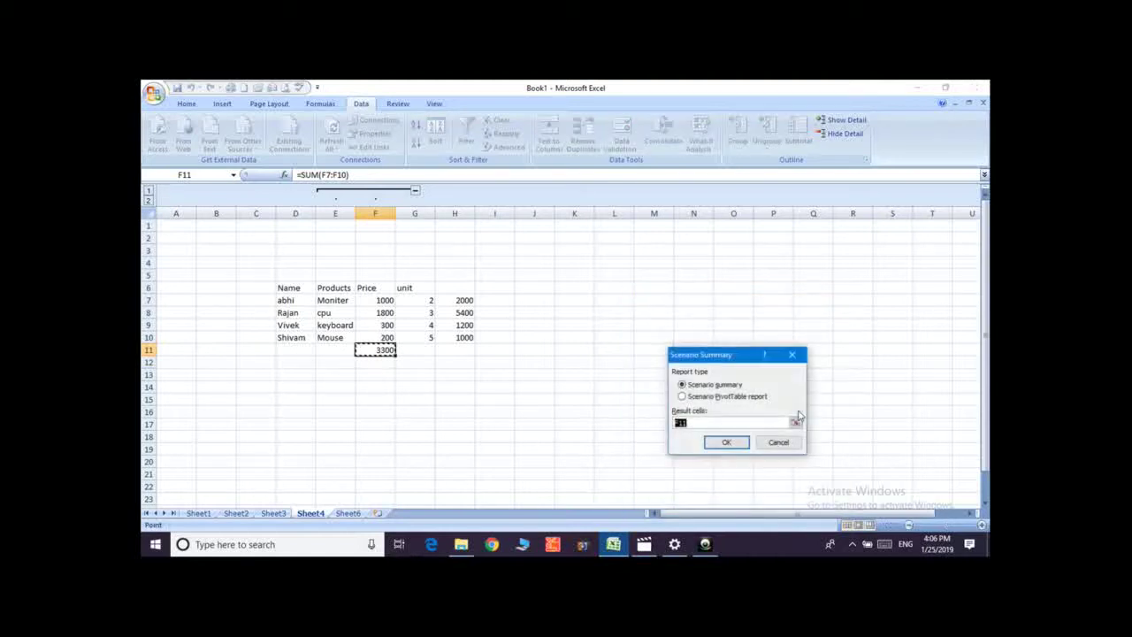
click(726, 443)
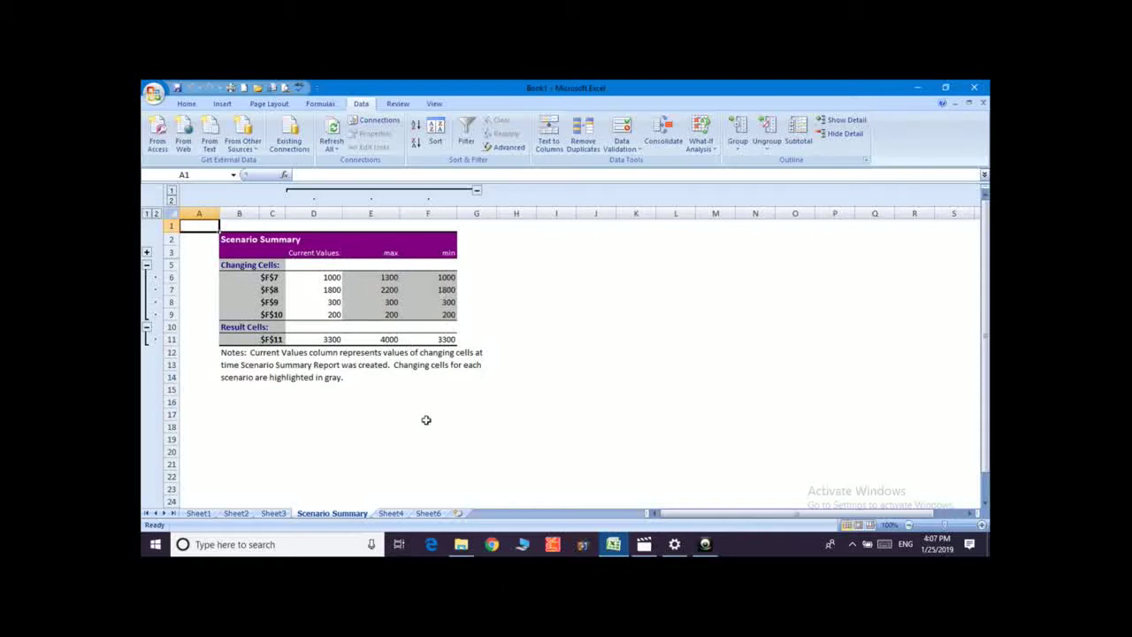
right_click(358, 515)
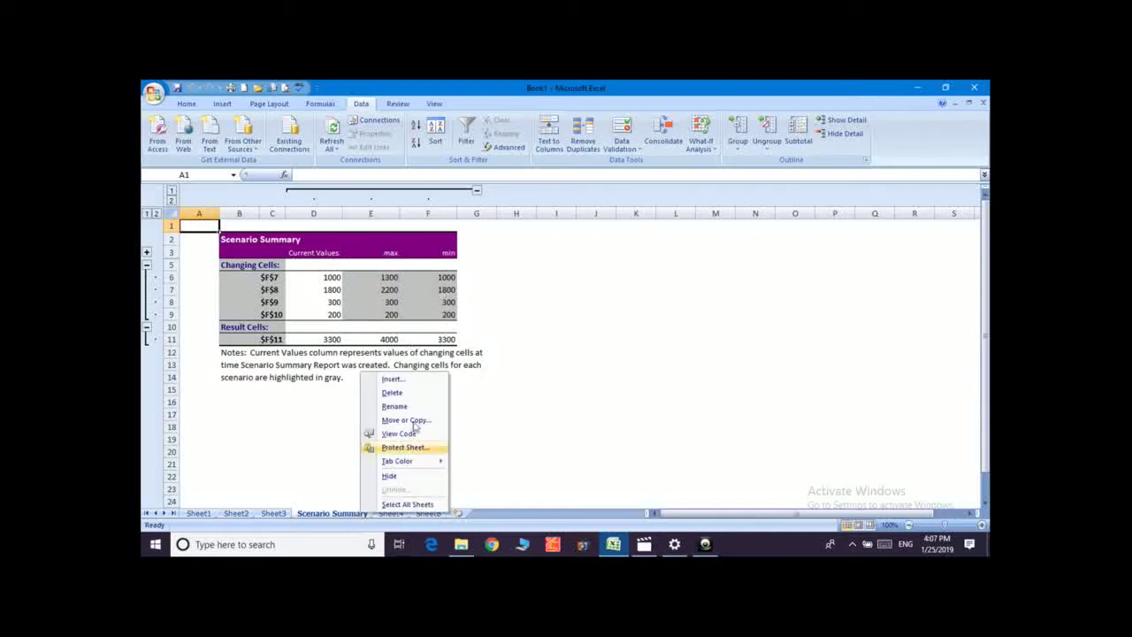
click(393, 394)
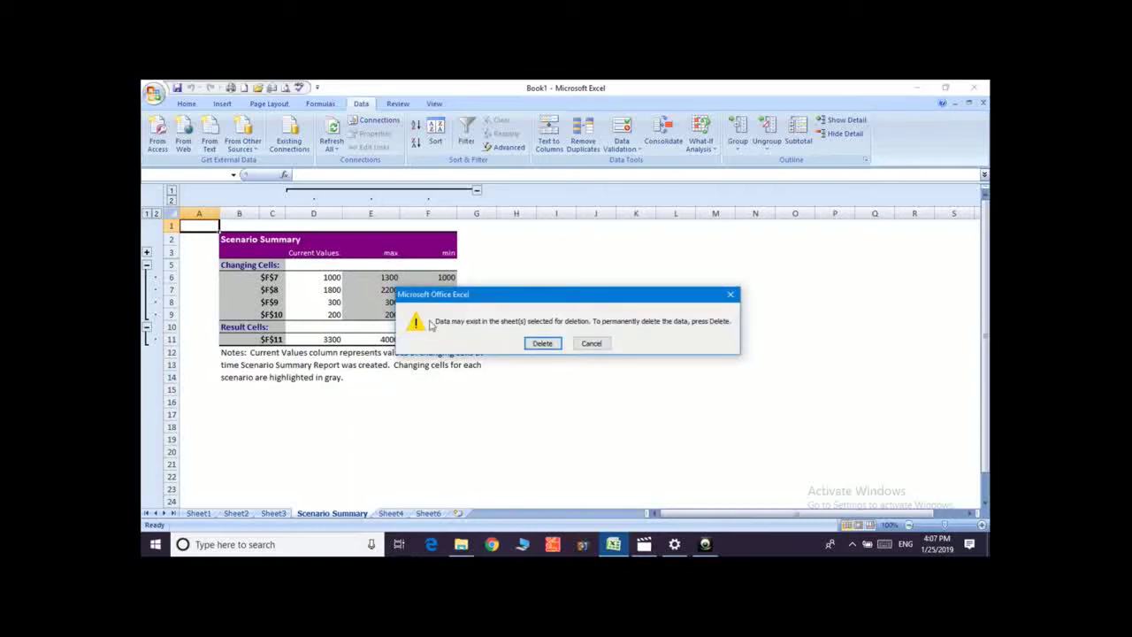
click(542, 343)
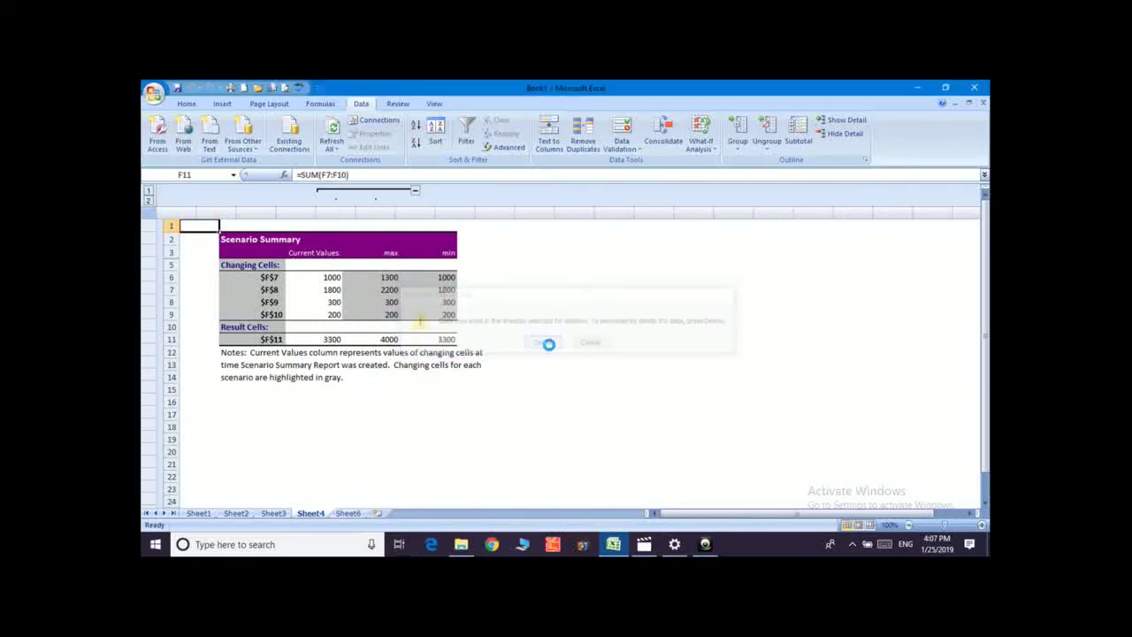
click(703, 148)
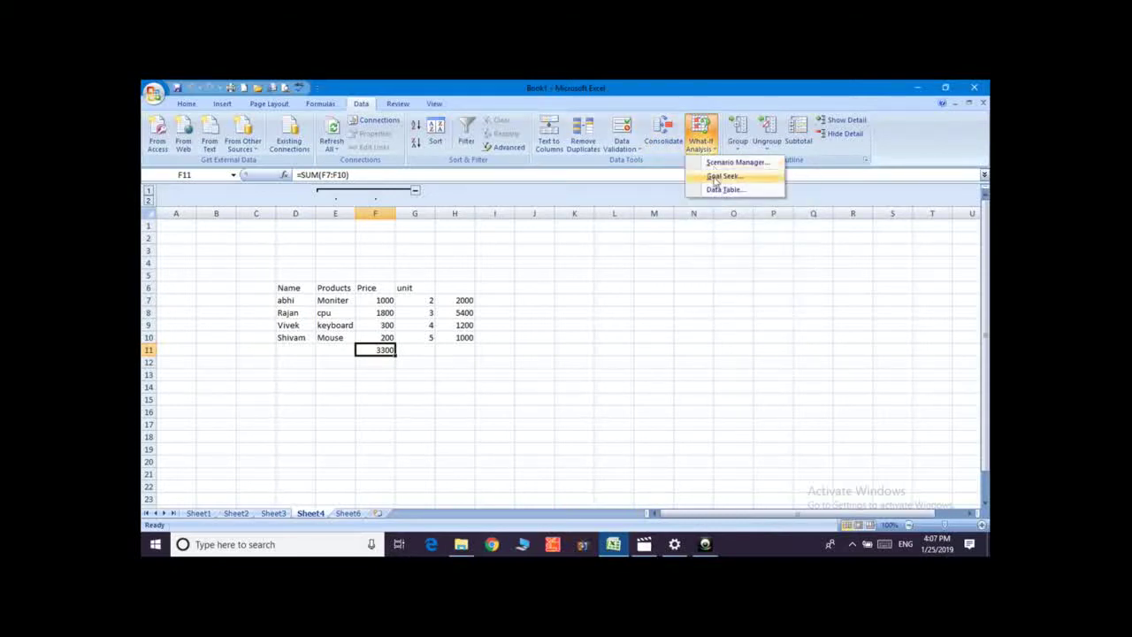
click(479, 303)
click(458, 299)
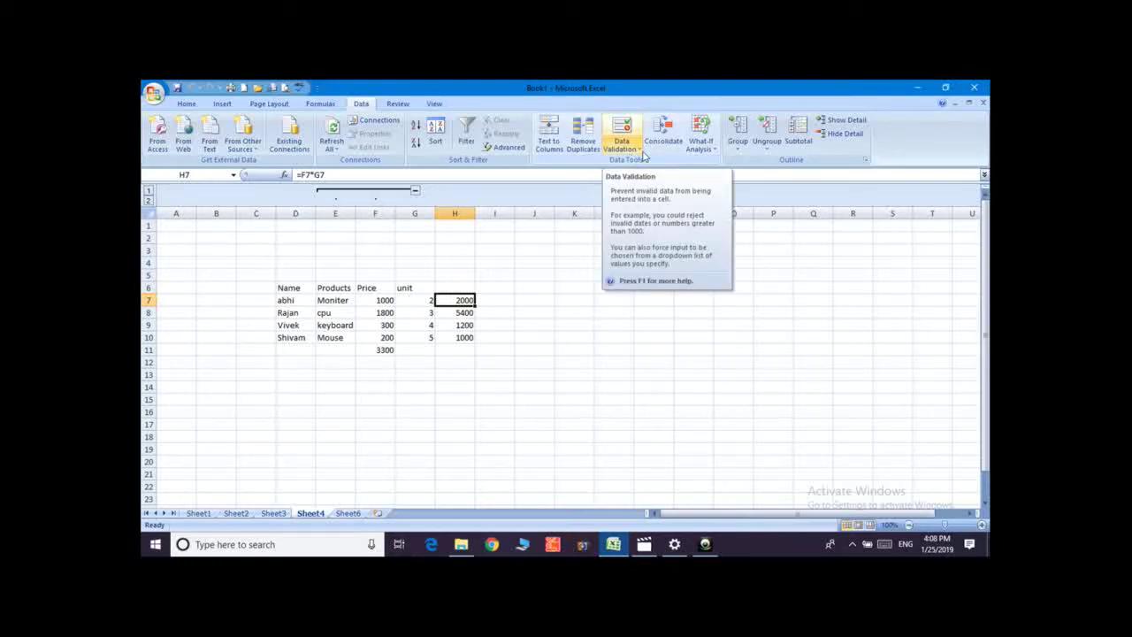
- Goal Seek cell H7 to 2100 by changing the Moniter price in F7
click(705, 148)
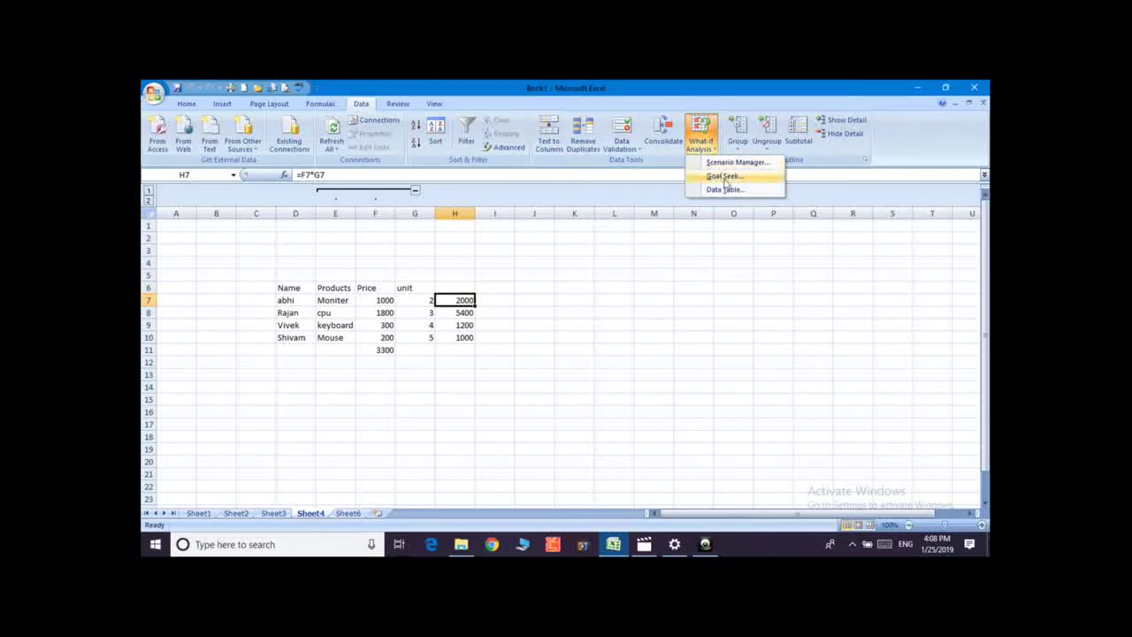
click(723, 176)
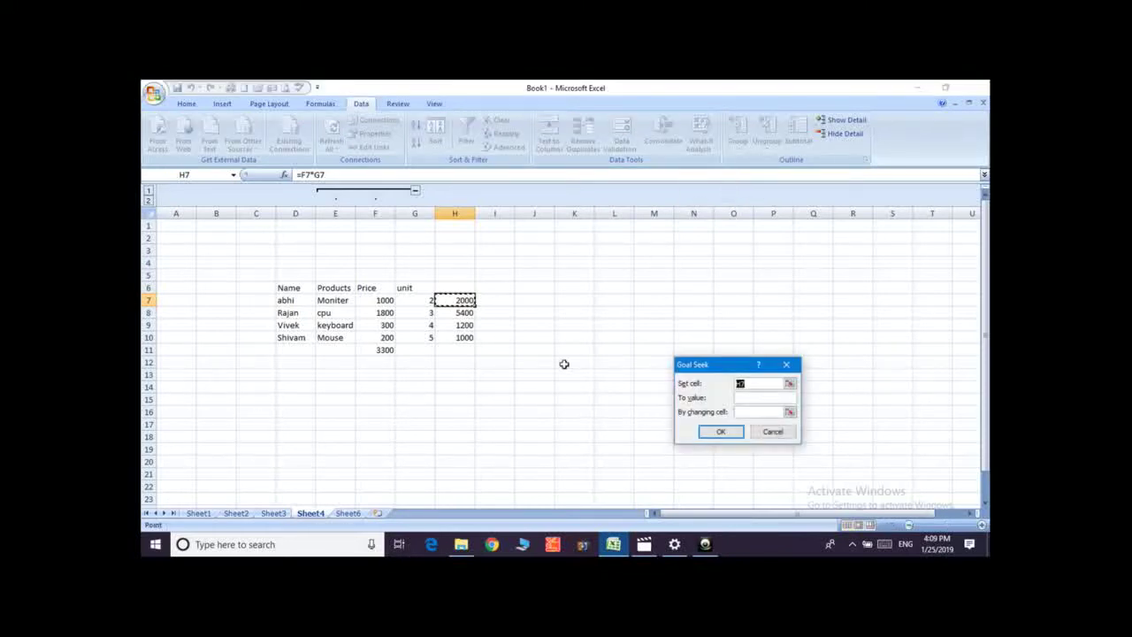
click(756, 398)
text(2100)
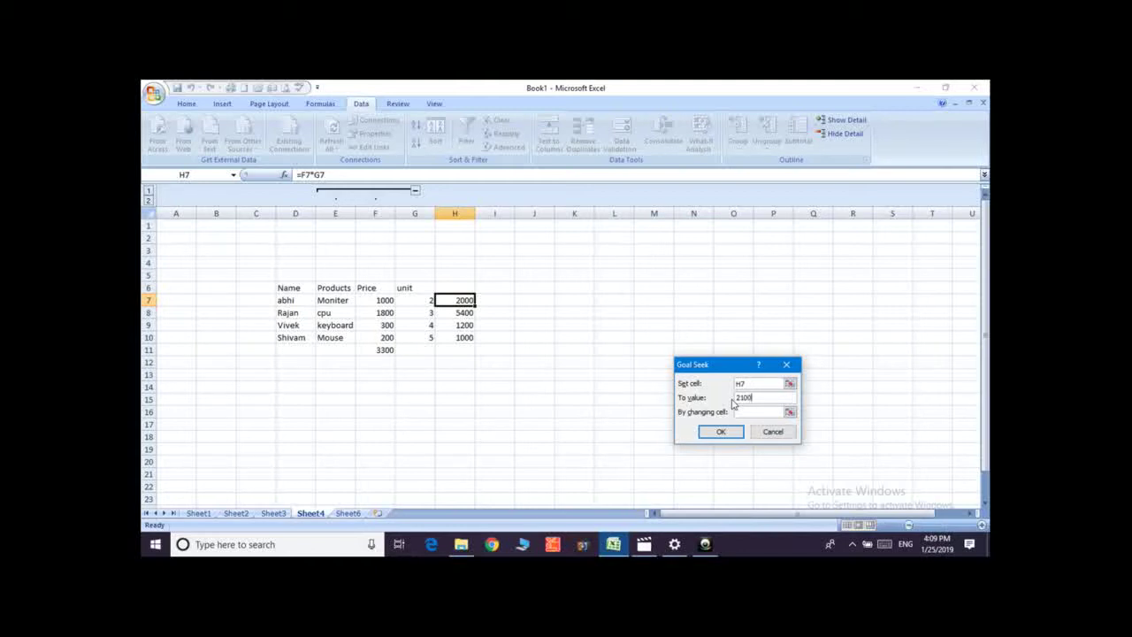
click(754, 385)
key(BackSpace)
click(454, 301)
click(758, 415)
click(378, 300)
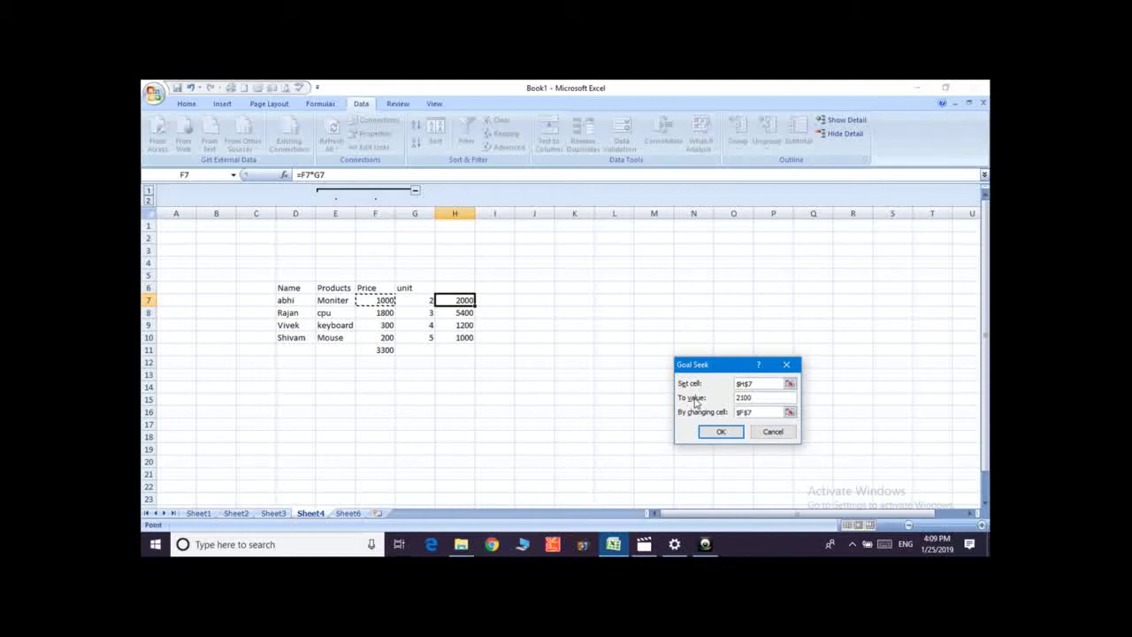
click(730, 433)
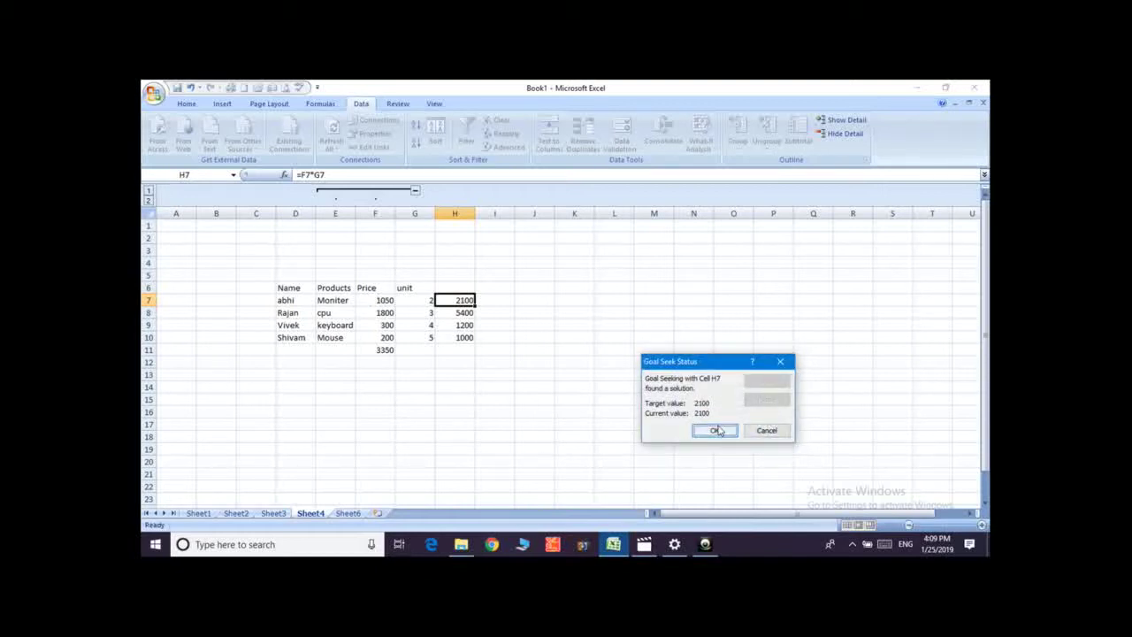
- Accept the Goal Seek result, keeping F7 at 1050 and H7 at 2100
click(716, 431)
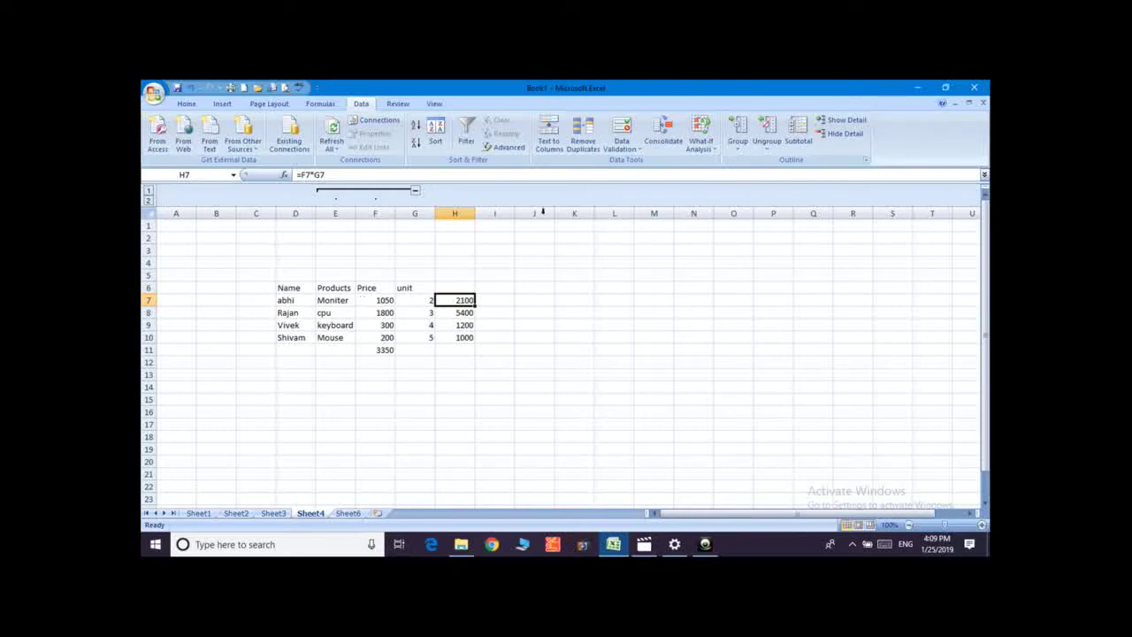
click(710, 146)
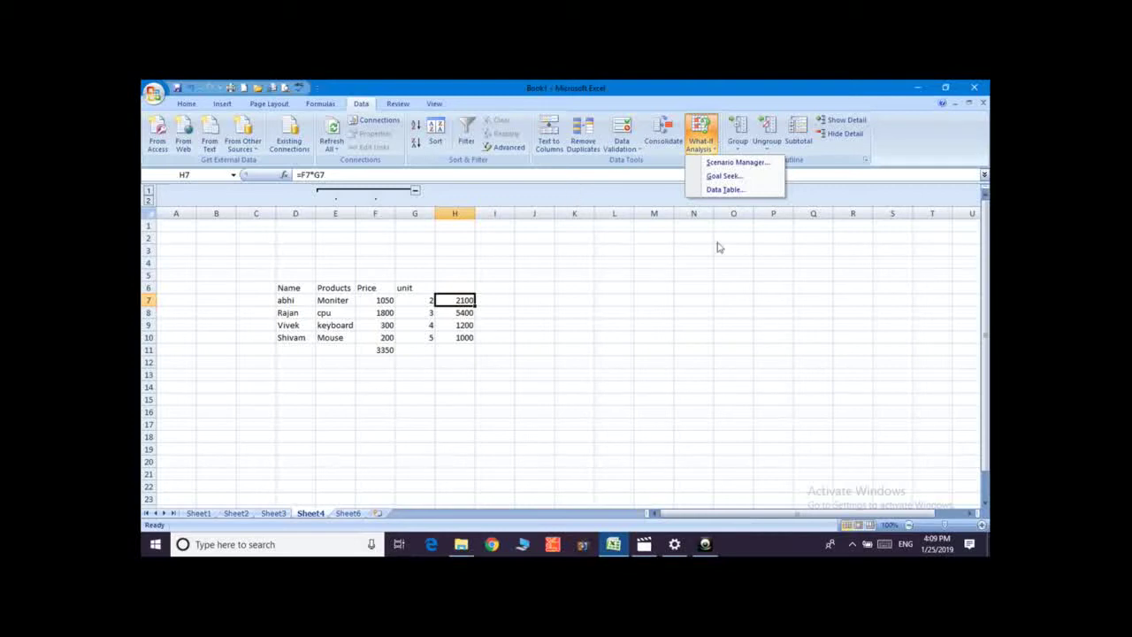
click(640, 240)
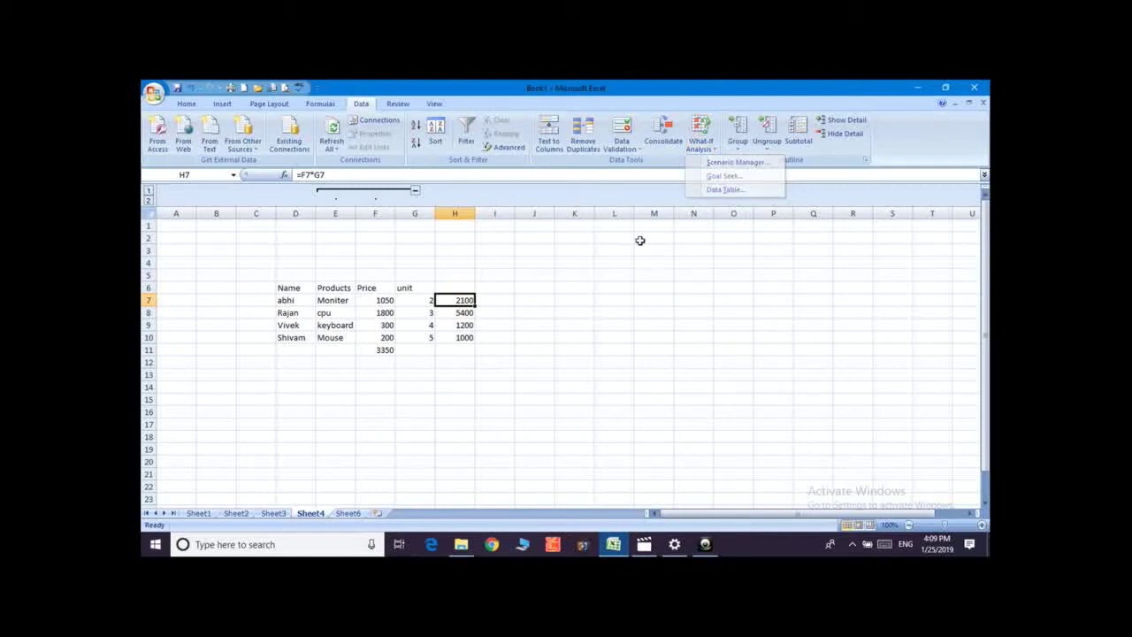
click(349, 513)
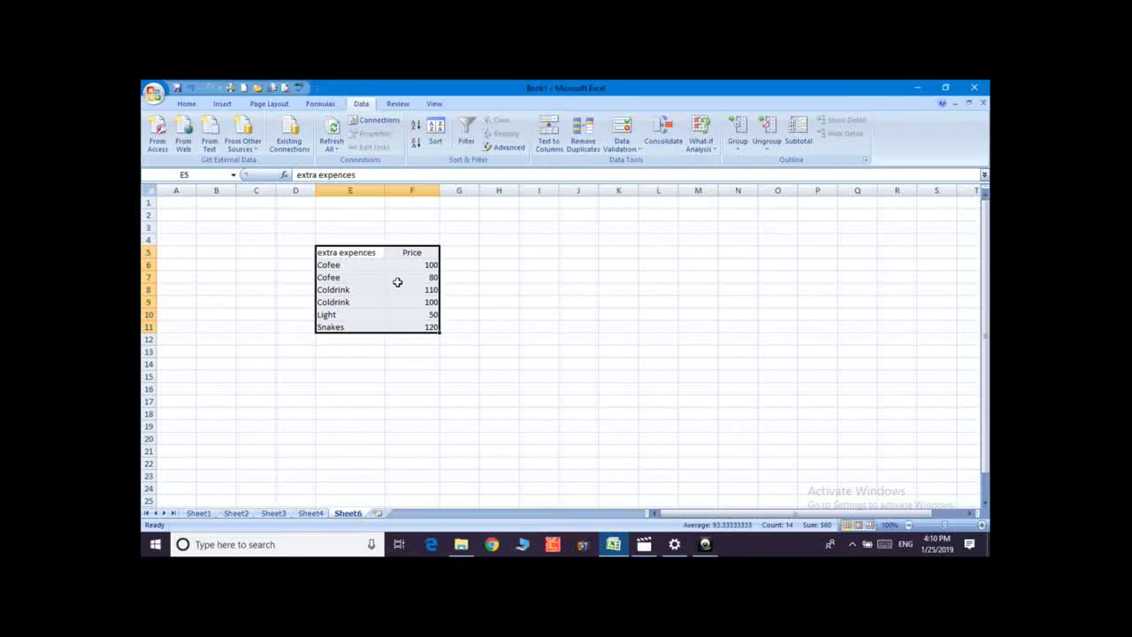
click(310, 513)
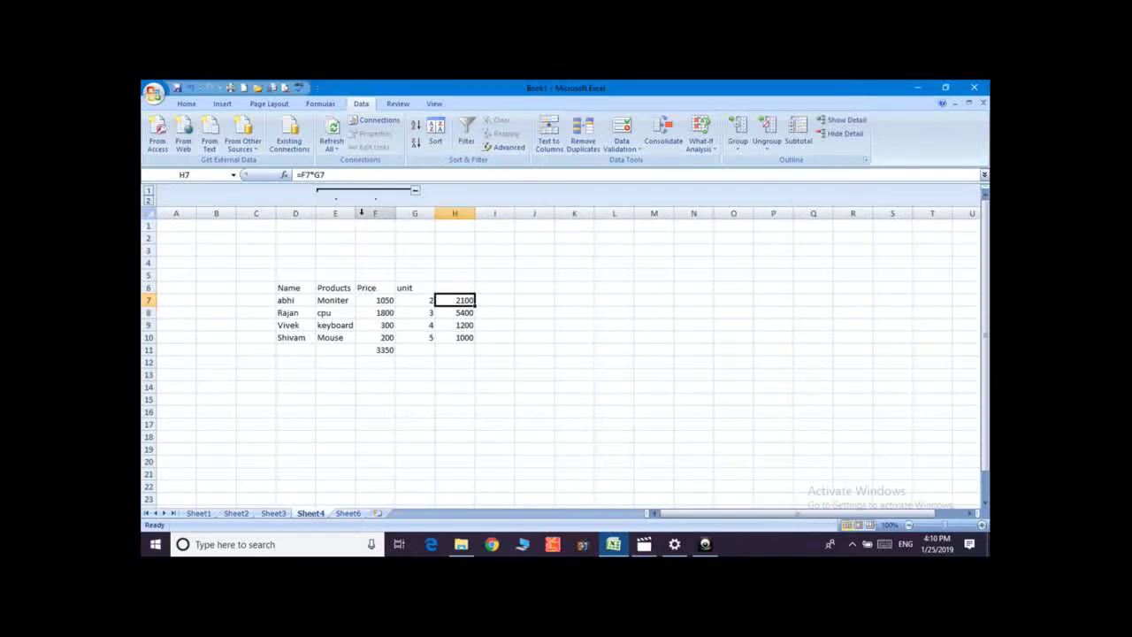
- Group the Products and Price range E5:F11 by columns, then collapse and re-expand the group
click(326, 275)
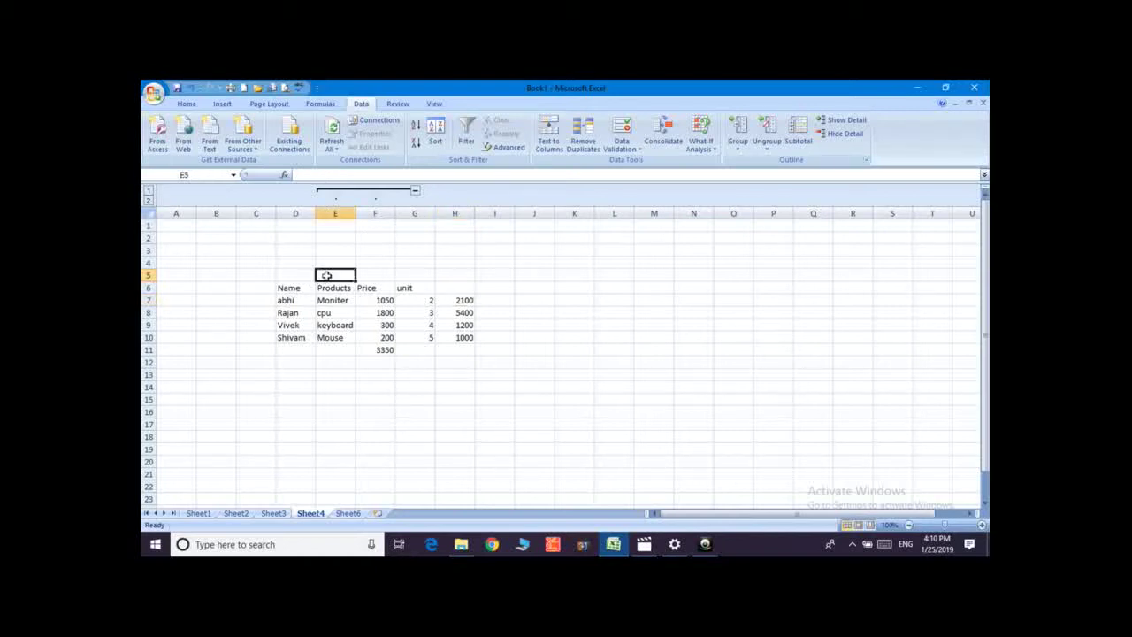
drag(326, 276, 371, 349)
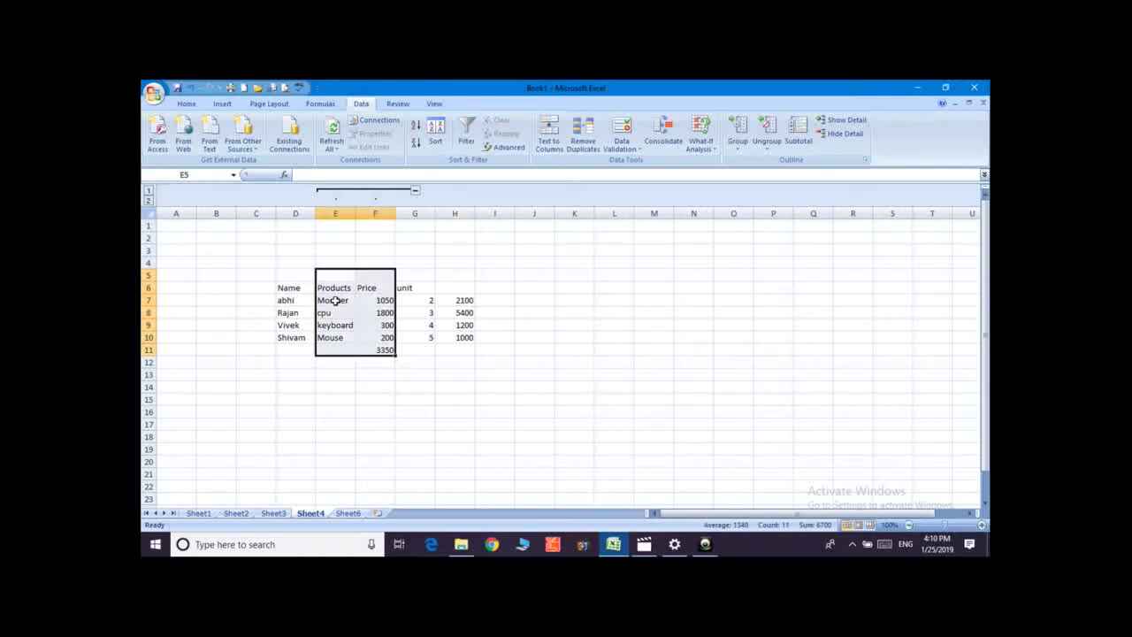
click(737, 133)
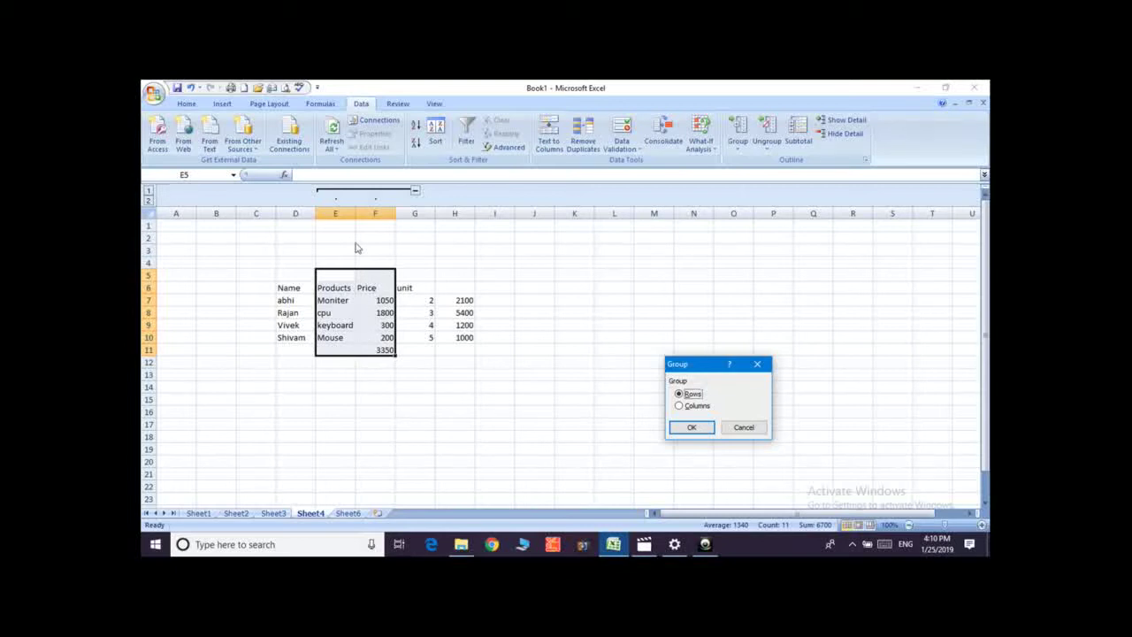
click(678, 406)
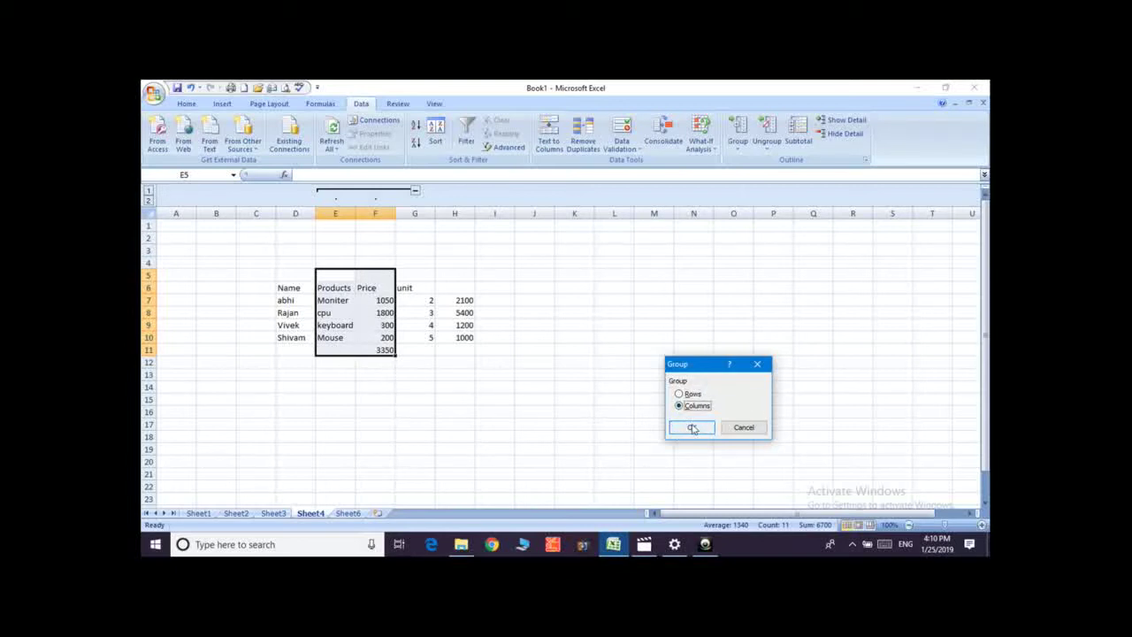
click(691, 427)
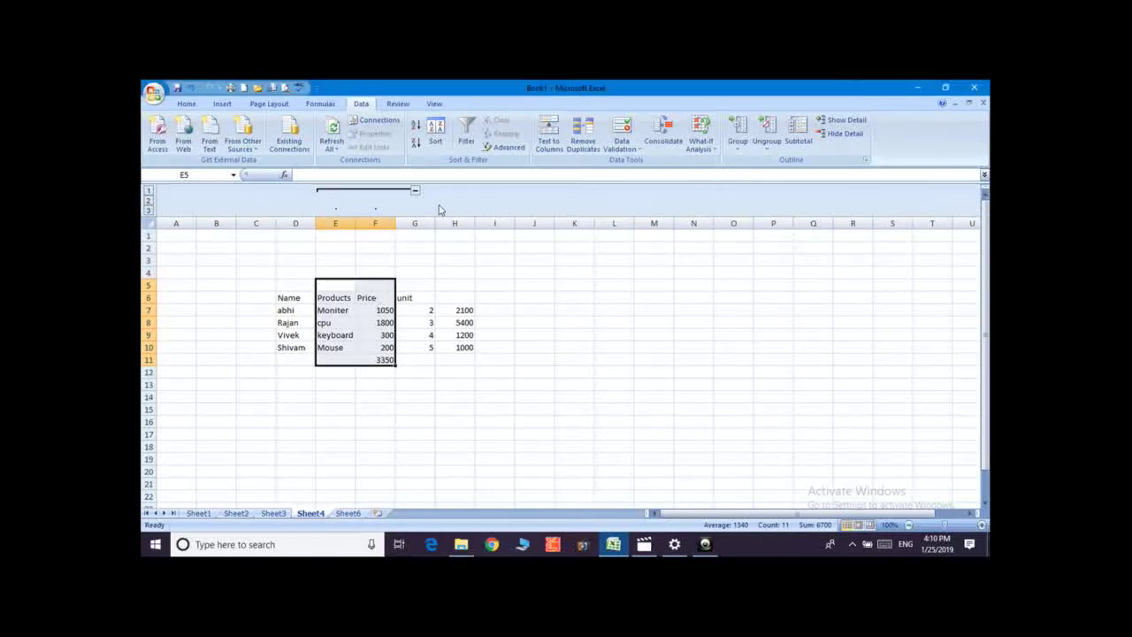
click(414, 192)
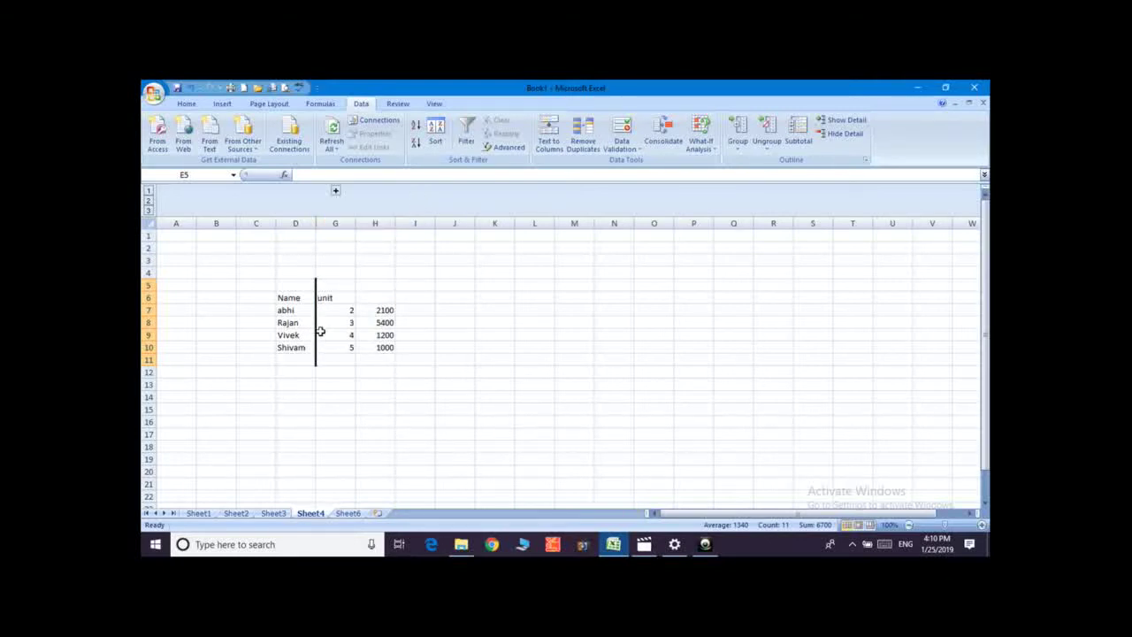
click(336, 192)
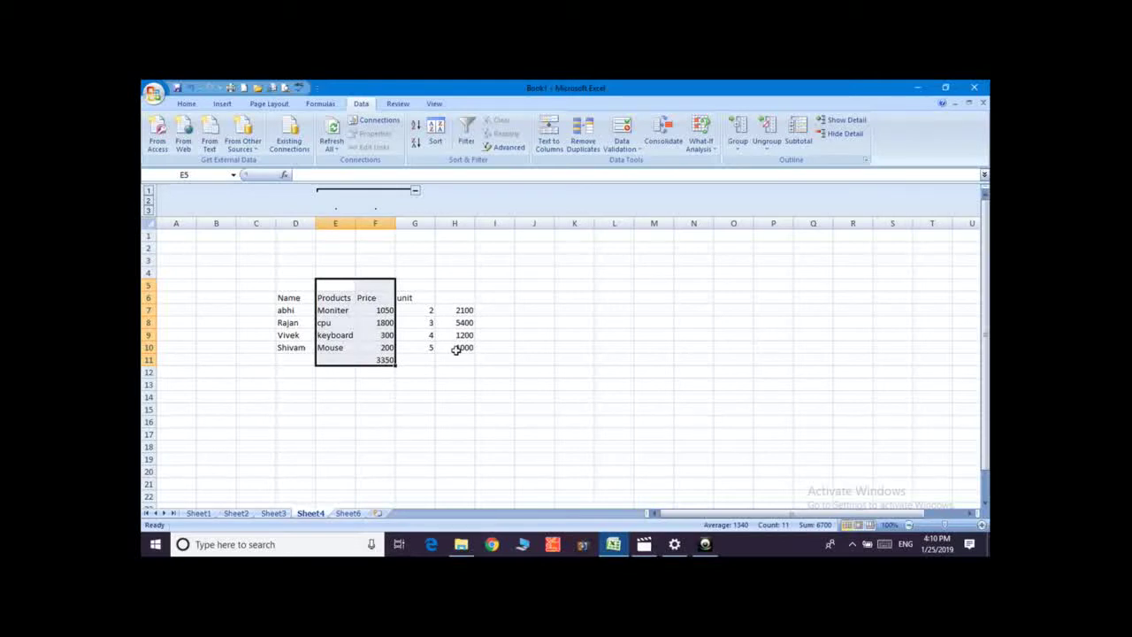
- Ungroup the Products and Price columns E:F
click(768, 144)
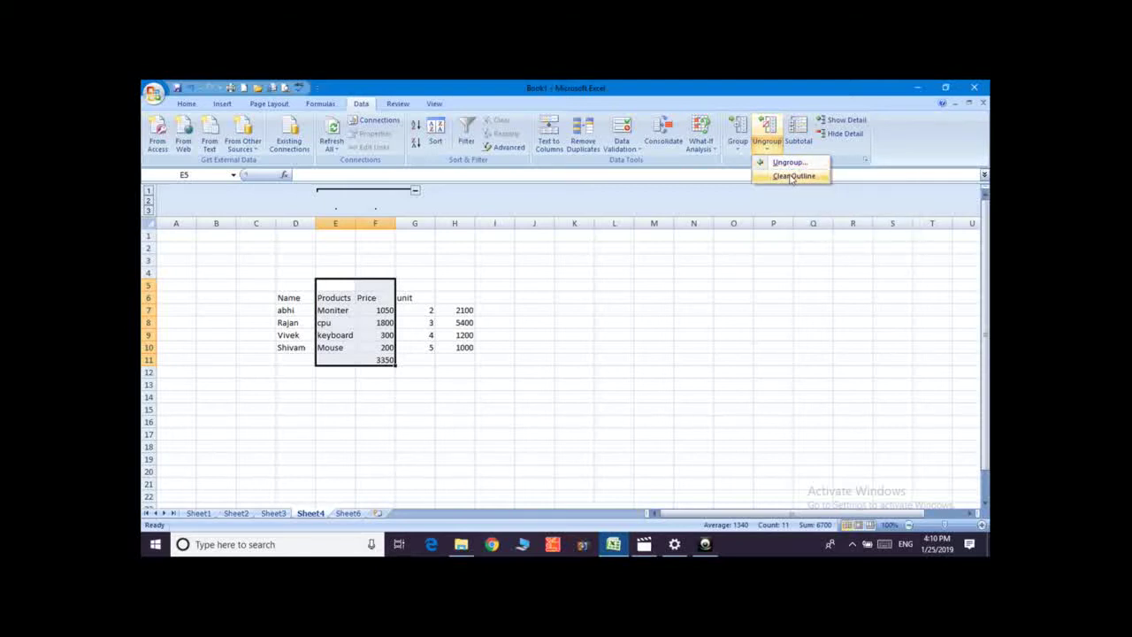
click(789, 164)
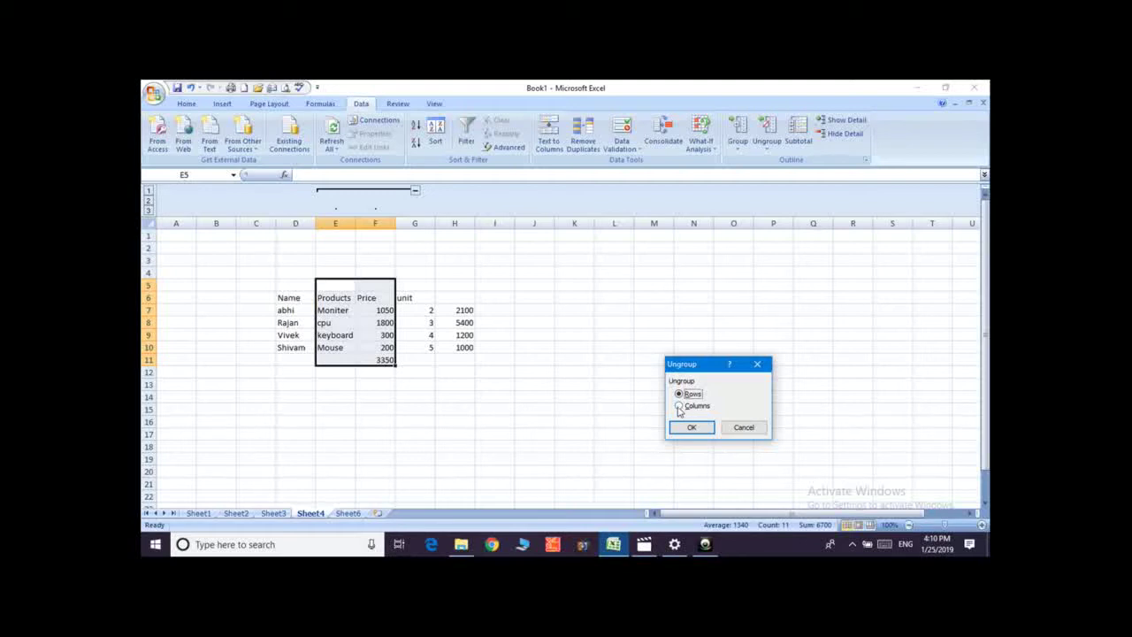
click(679, 406)
click(690, 427)
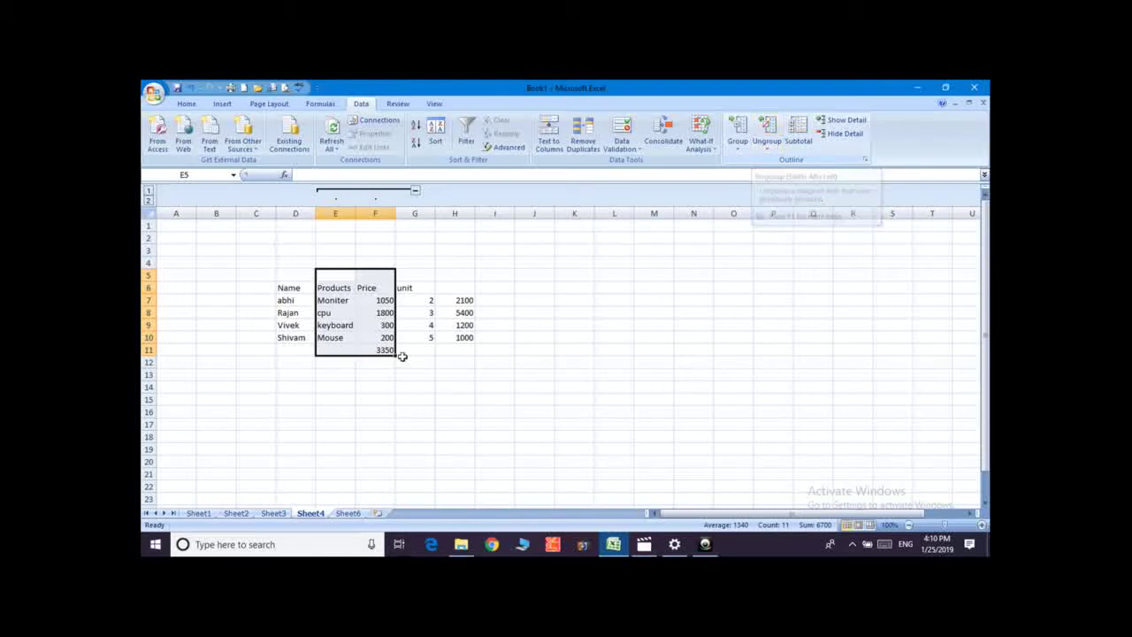
- Clear the remaining outline from Sheet4
click(766, 131)
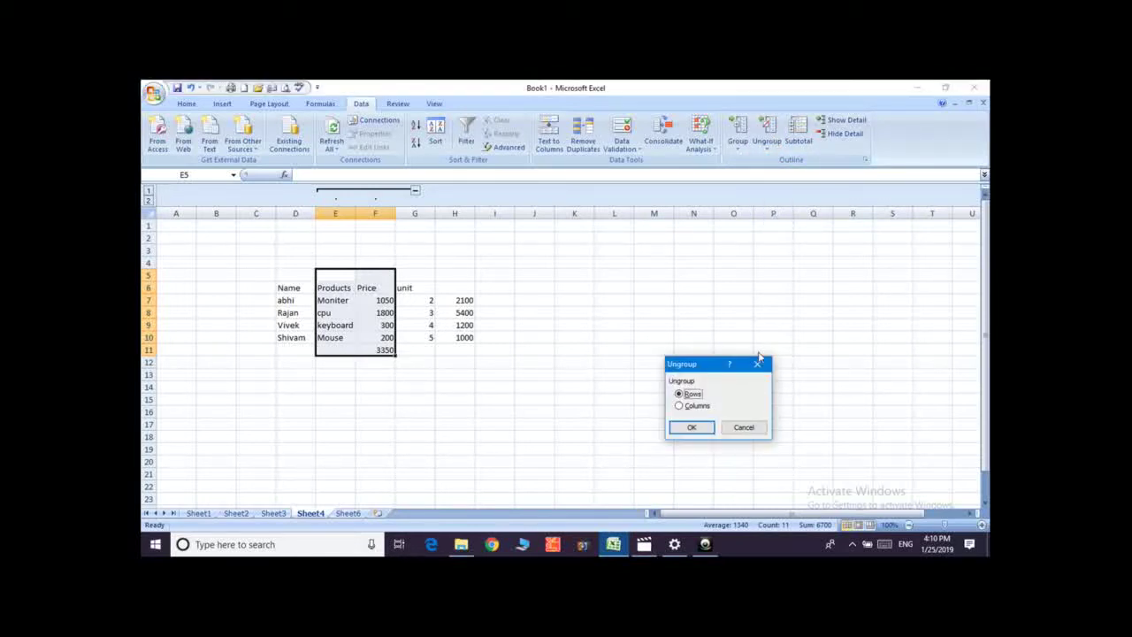
click(757, 363)
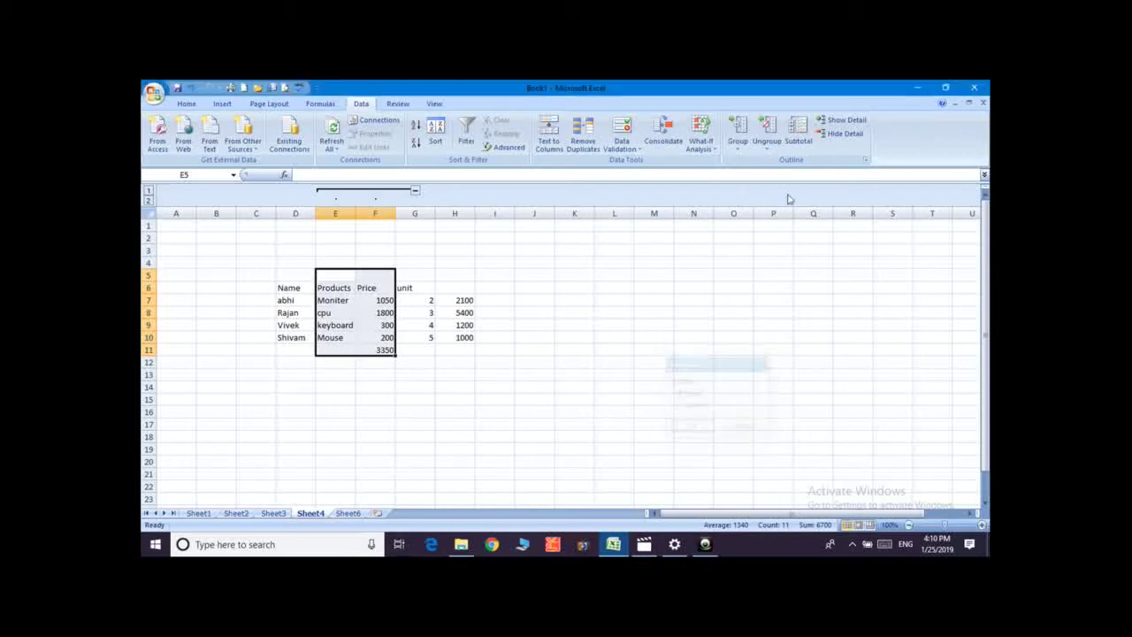
click(767, 146)
click(779, 178)
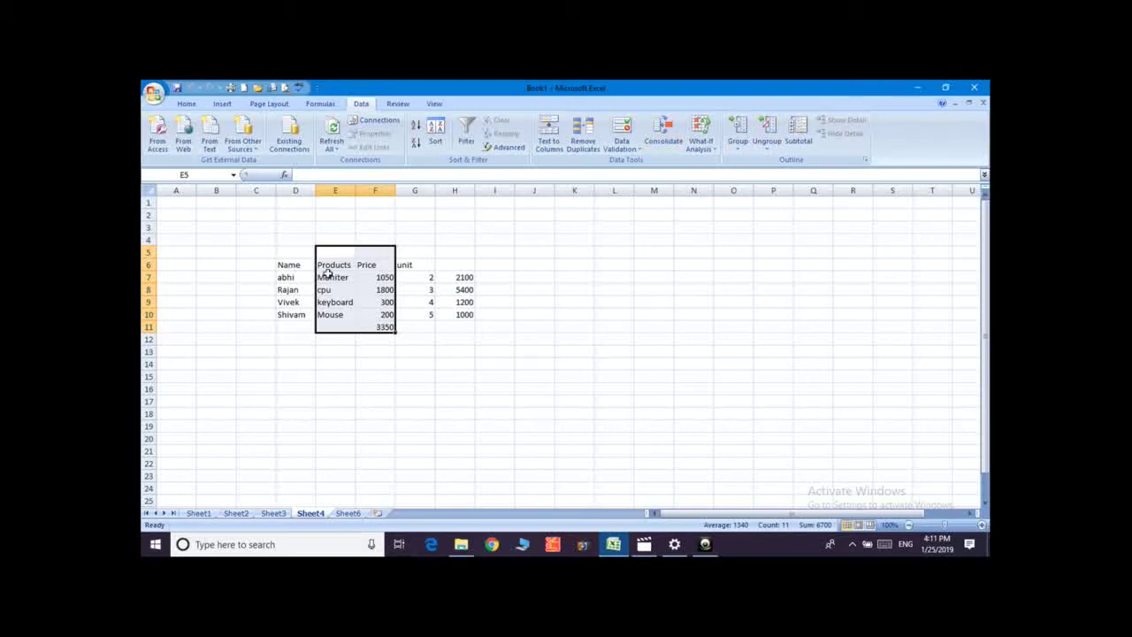
- Group rows 7–9 of the product table, then collapse and re-expand them
drag(264, 278, 463, 295)
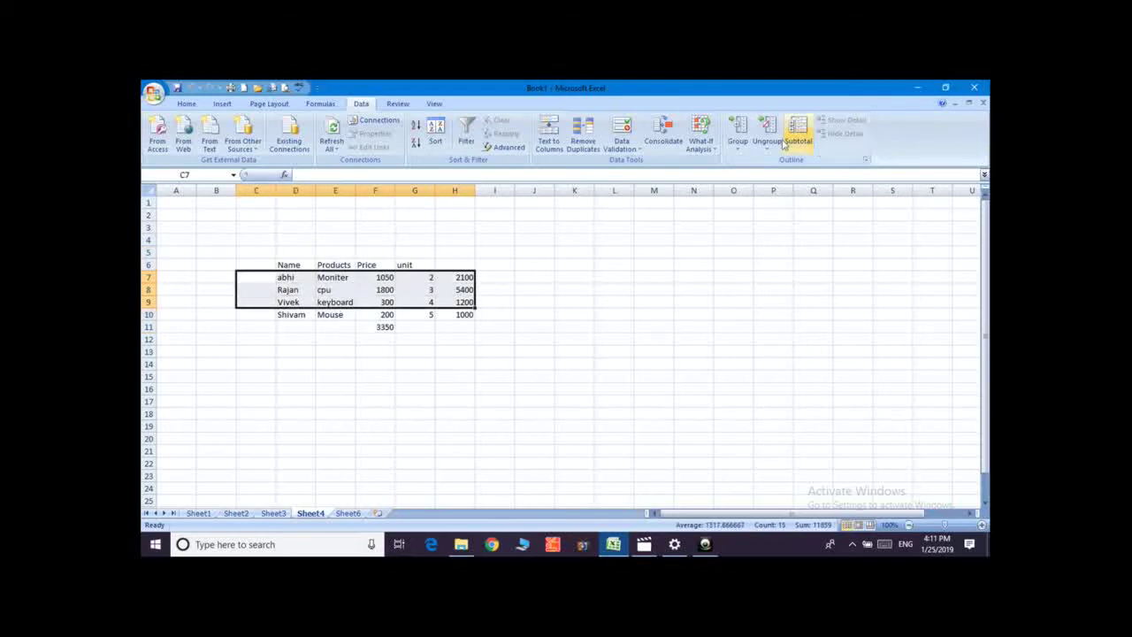
click(737, 134)
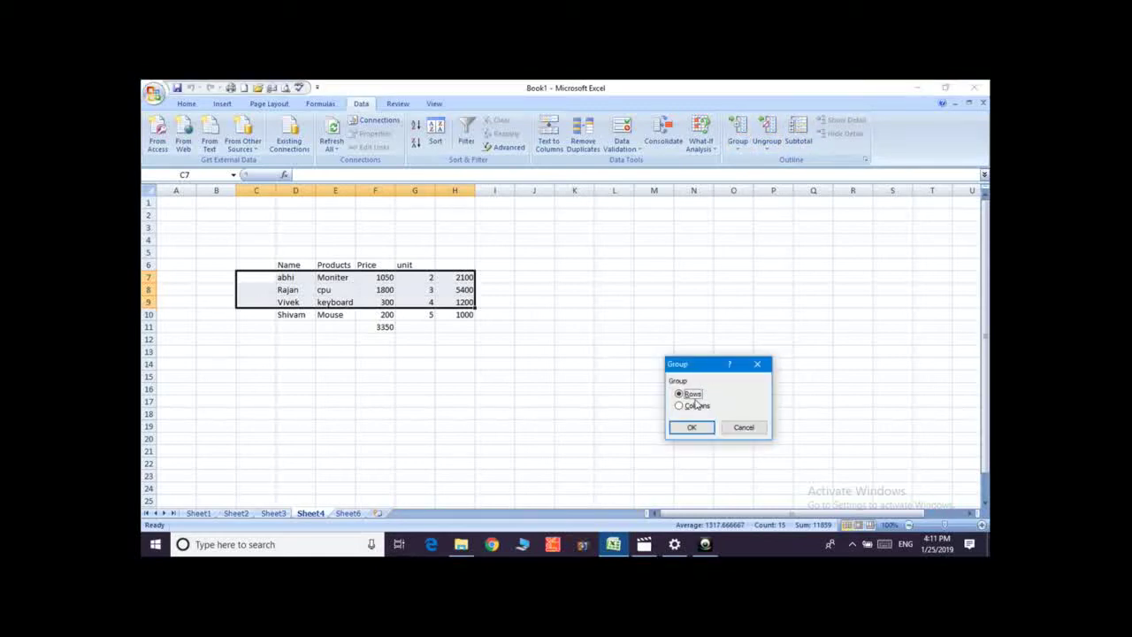
click(693, 427)
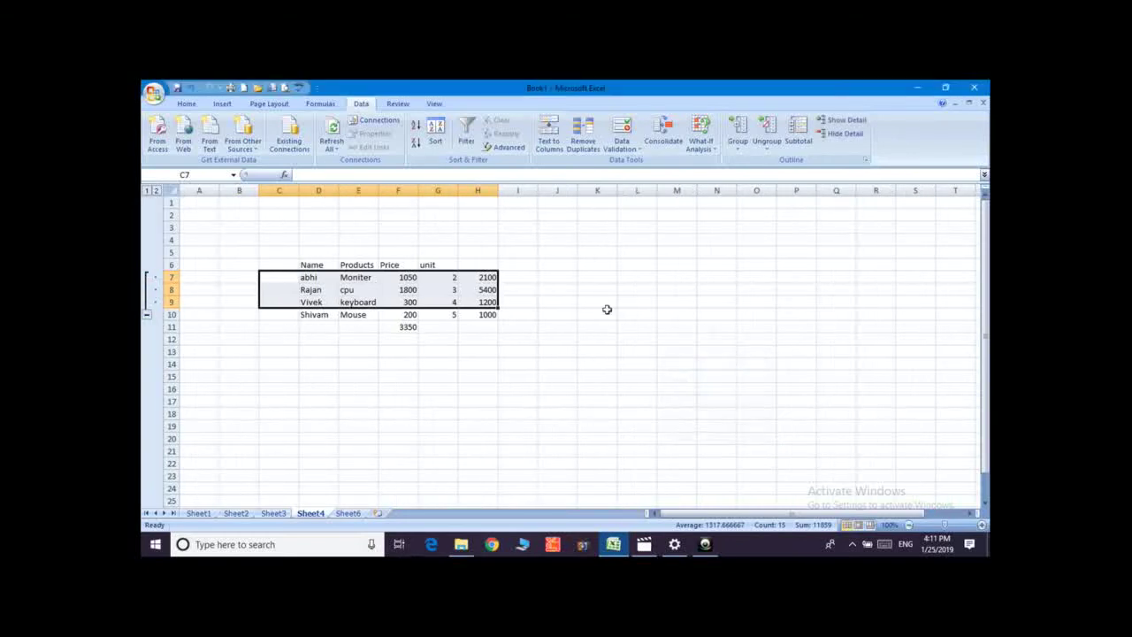
click(149, 314)
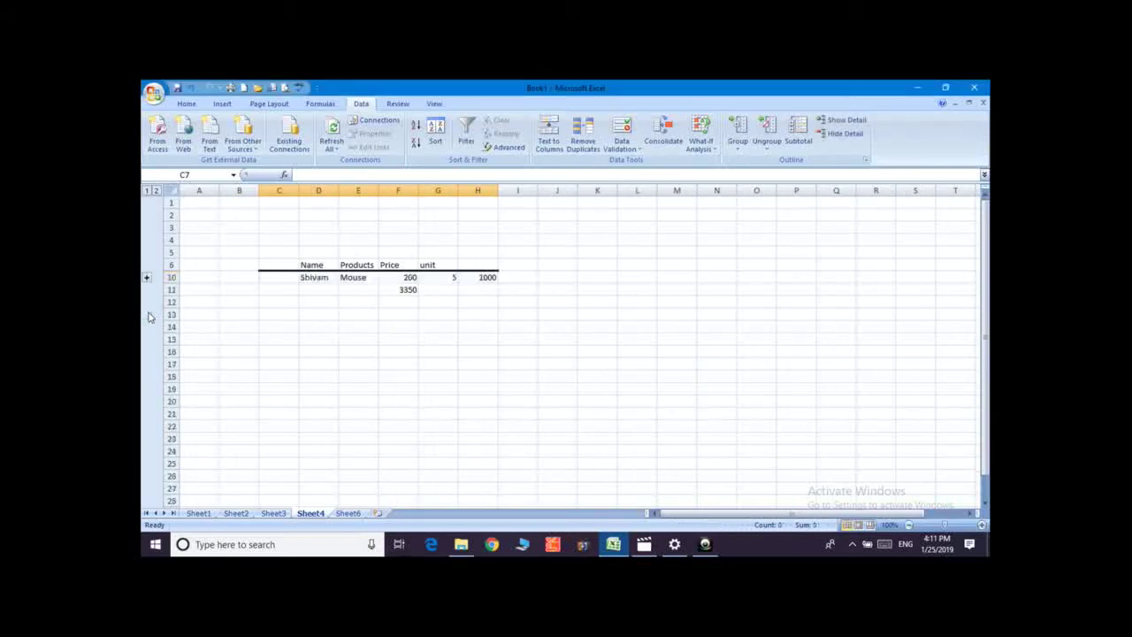
click(149, 278)
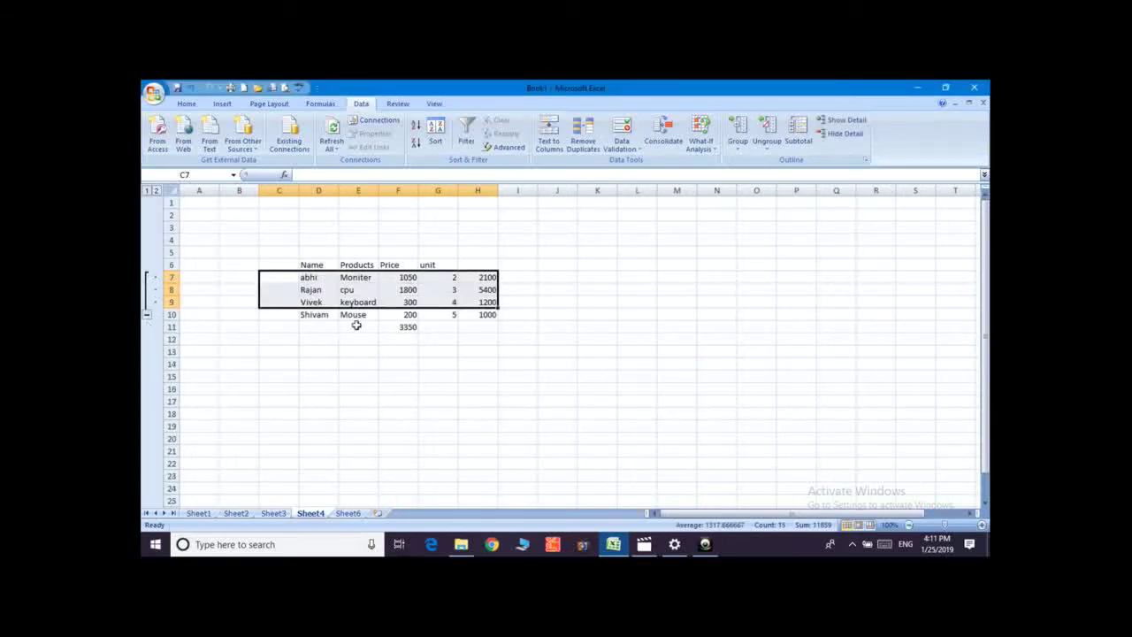
- Clear the row outline and switch to Sheet6
click(768, 149)
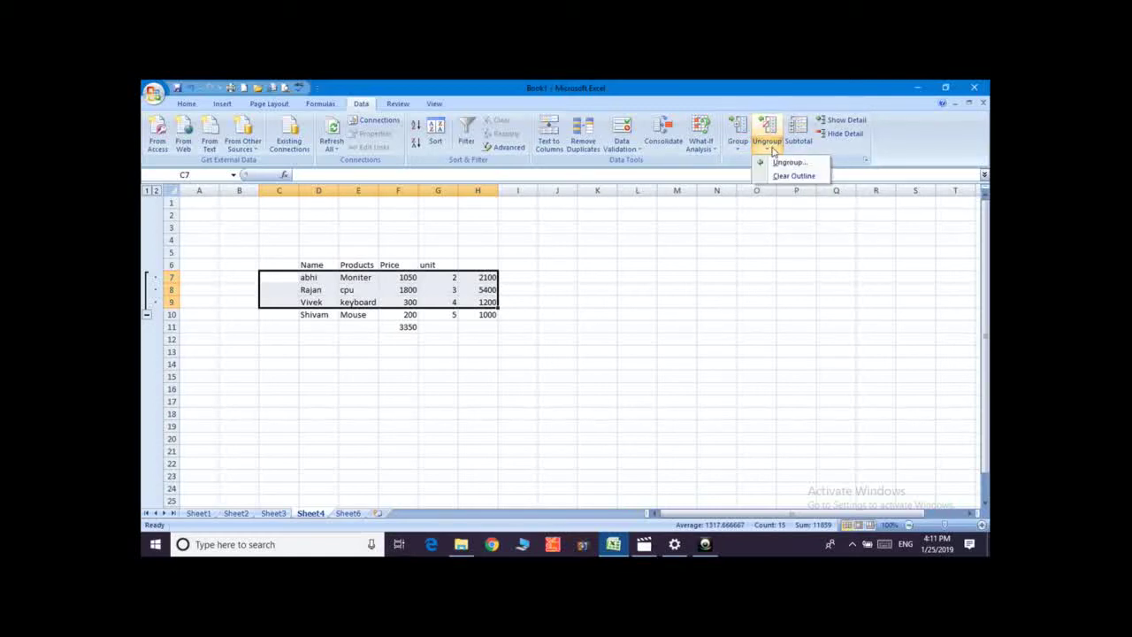
click(786, 176)
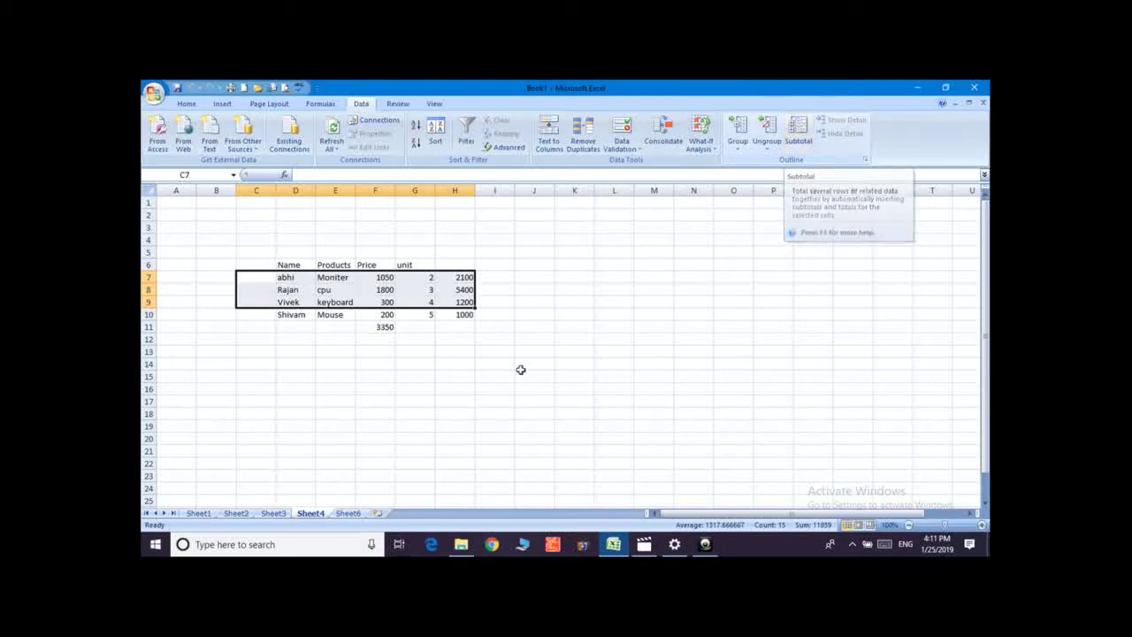
click(350, 513)
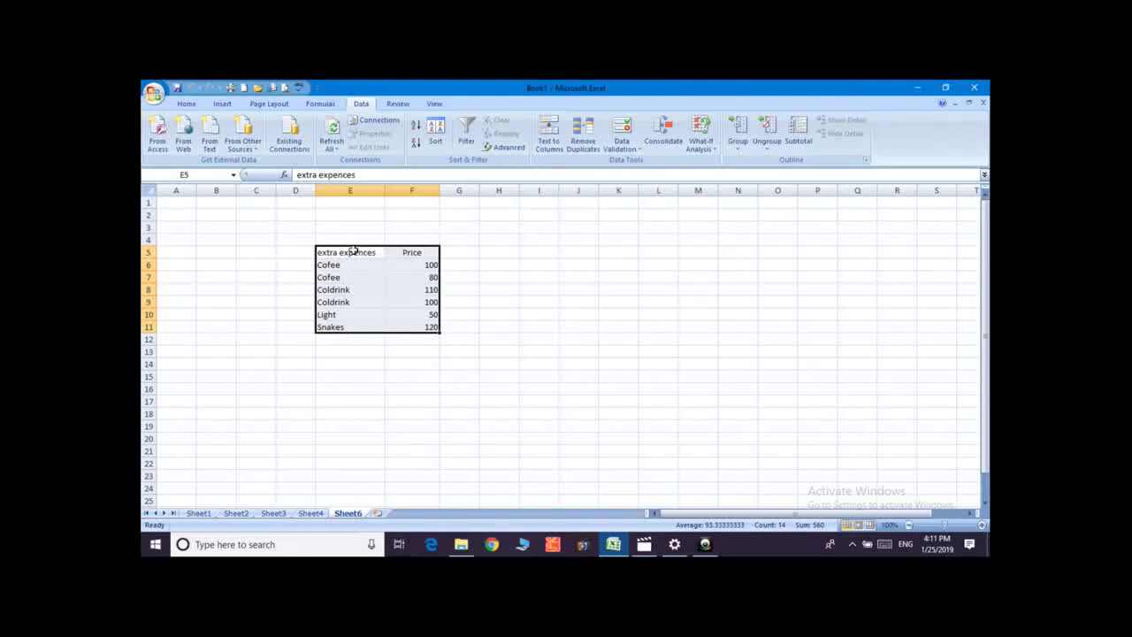
click(353, 377)
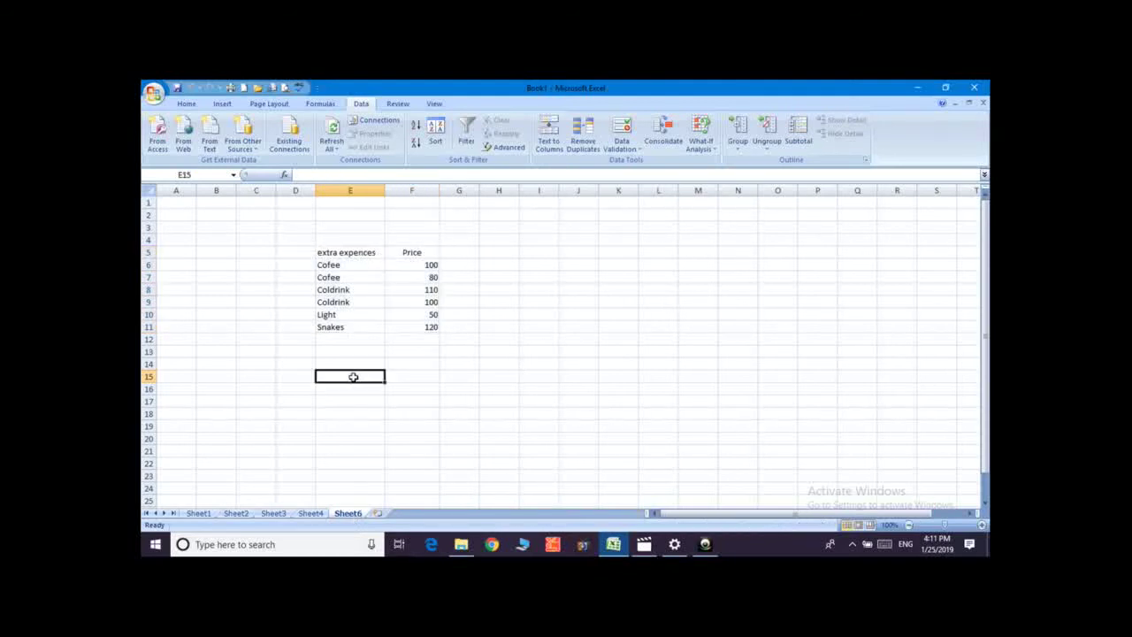
click(359, 255)
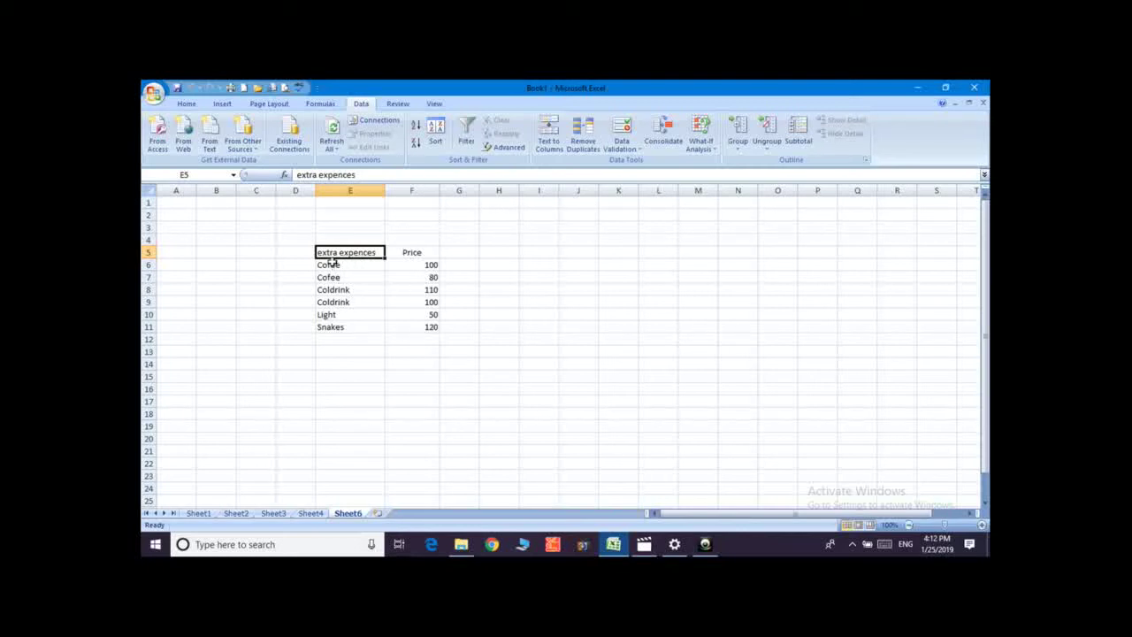
drag(330, 263, 417, 322)
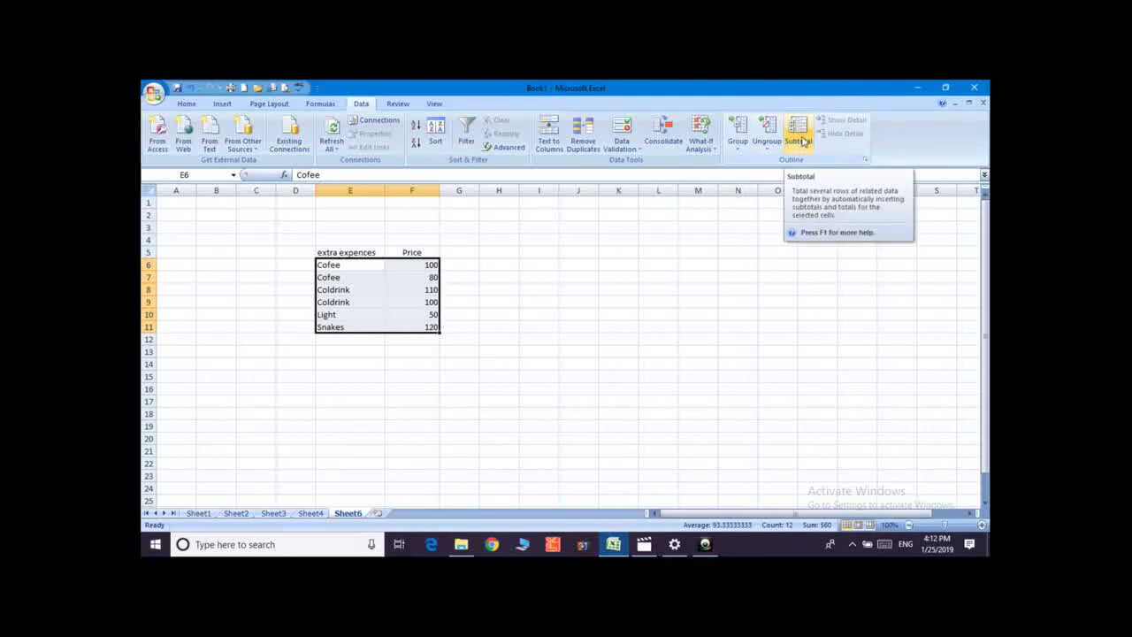
- Add Sum subtotals of Price at each change in extra expences, giving a 560 Grand Total
click(800, 140)
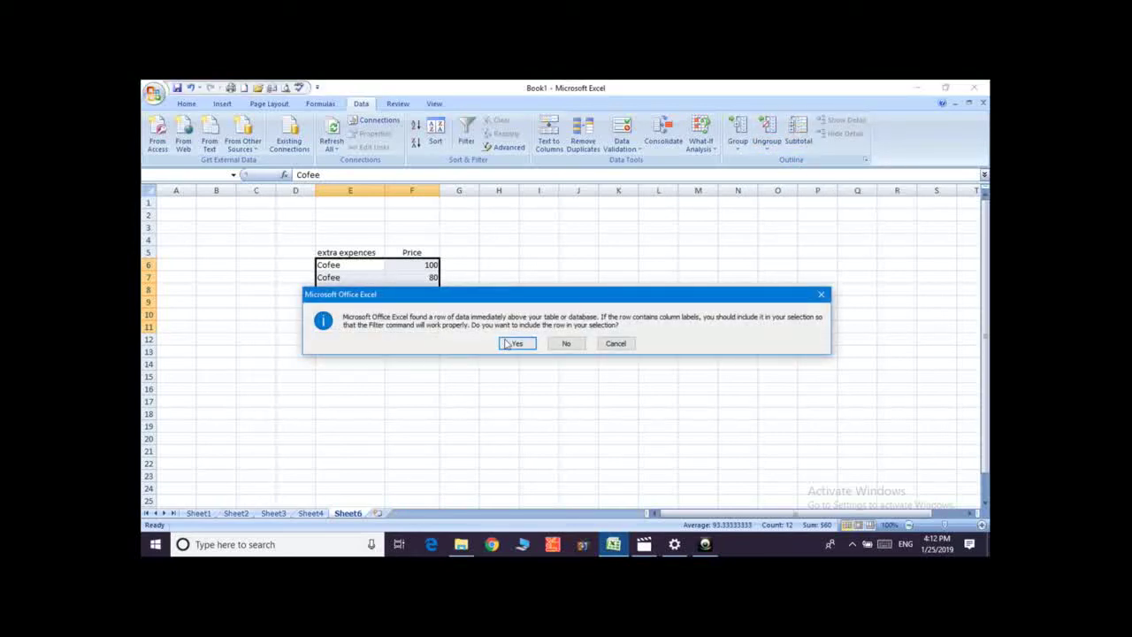
click(509, 344)
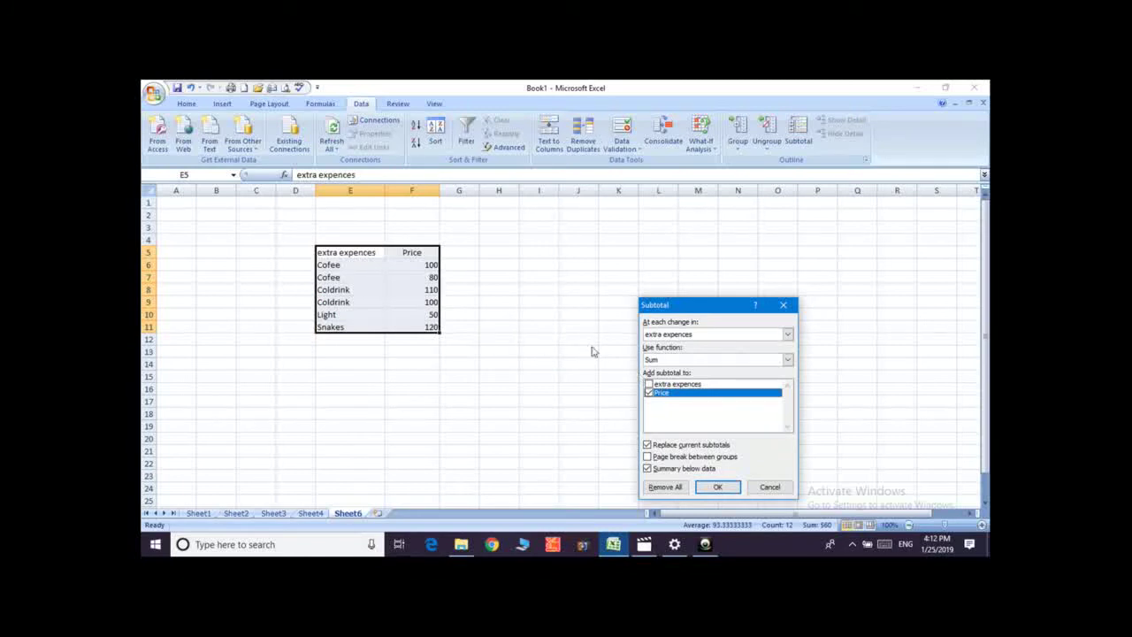
click(783, 304)
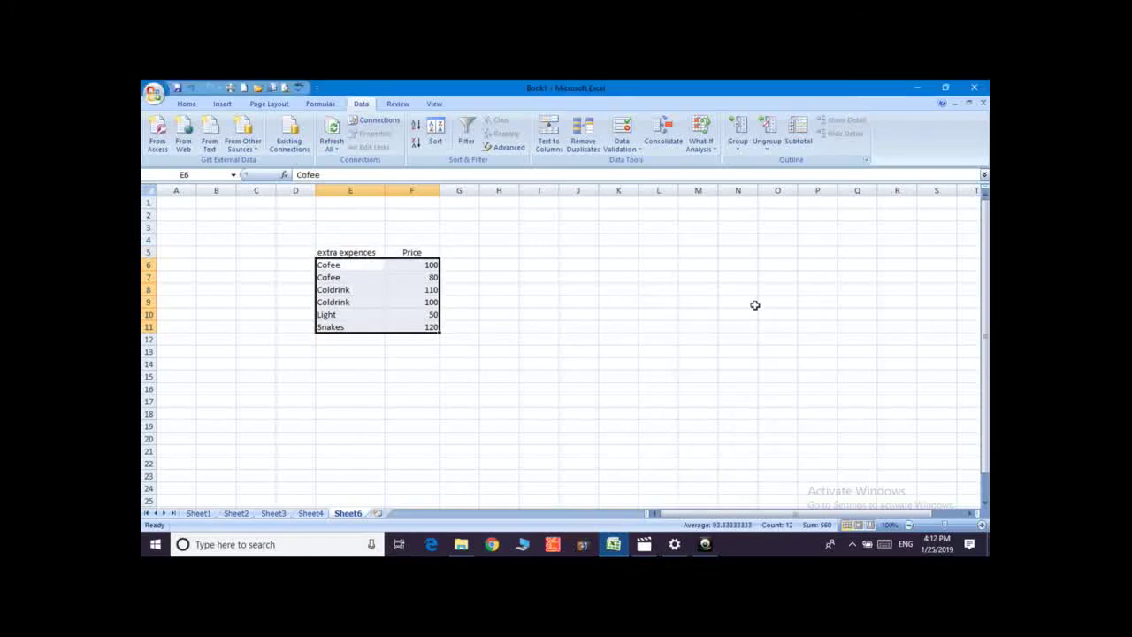
click(356, 373)
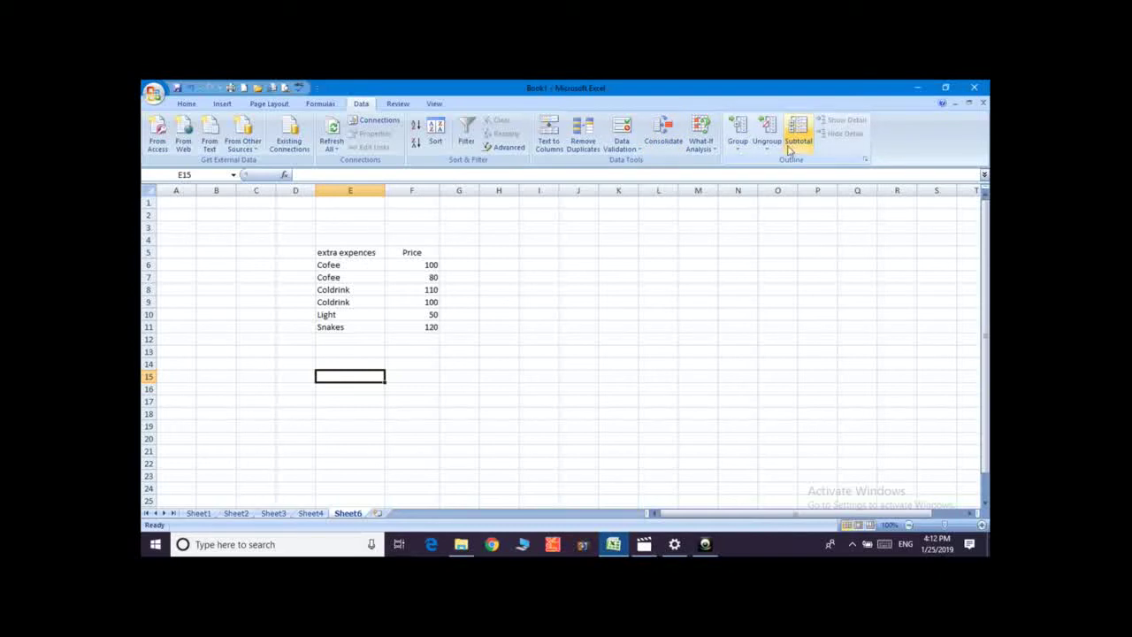
click(335, 252)
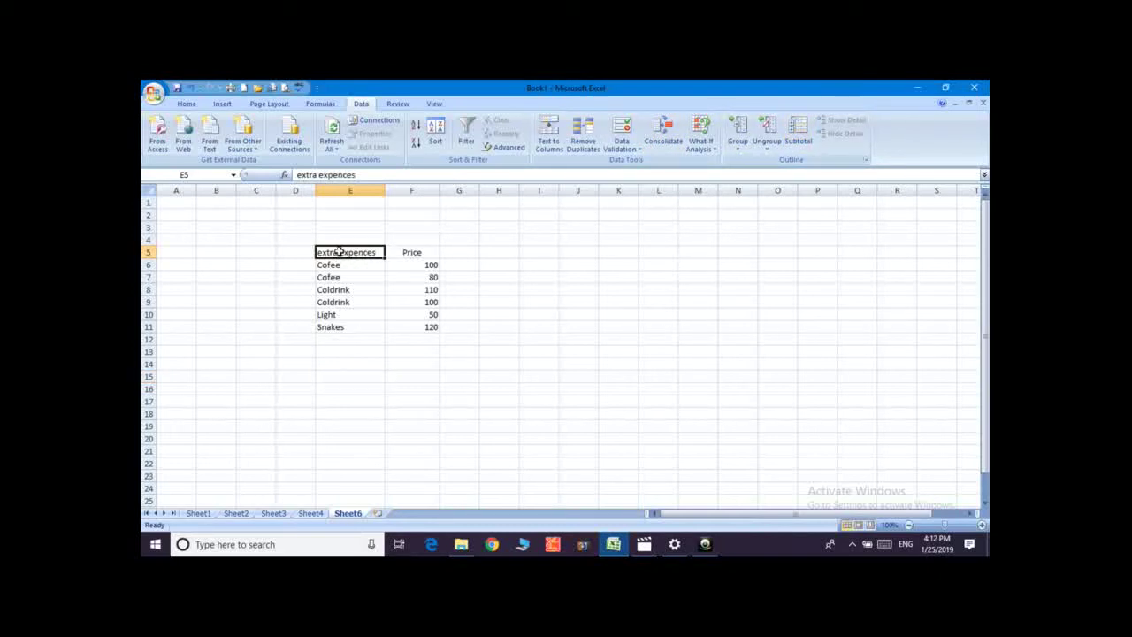
click(799, 141)
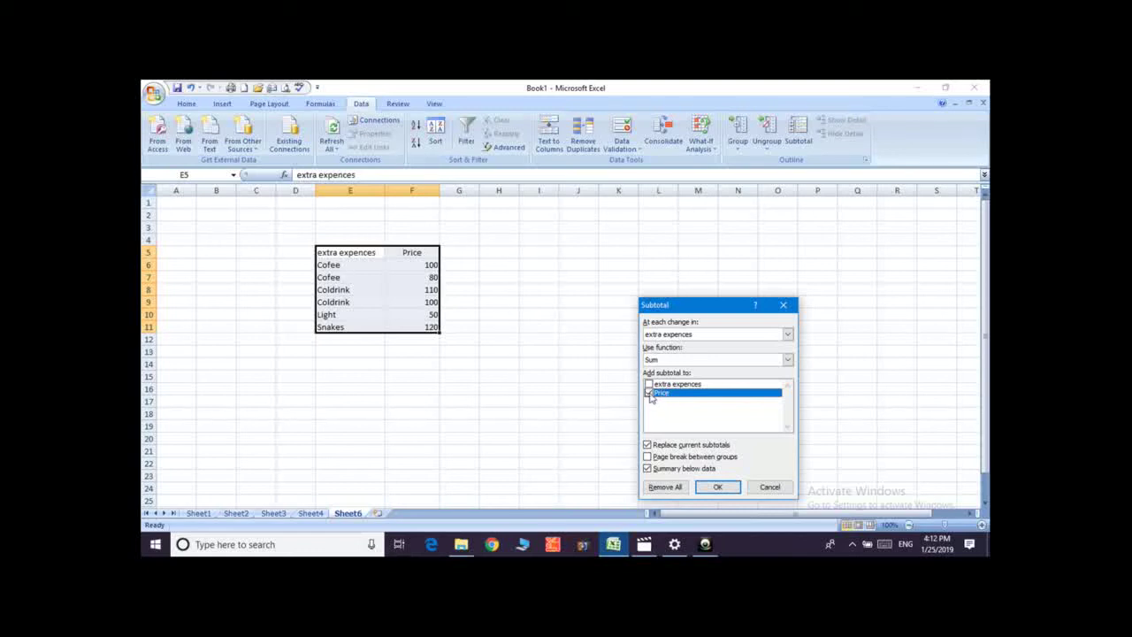
click(714, 488)
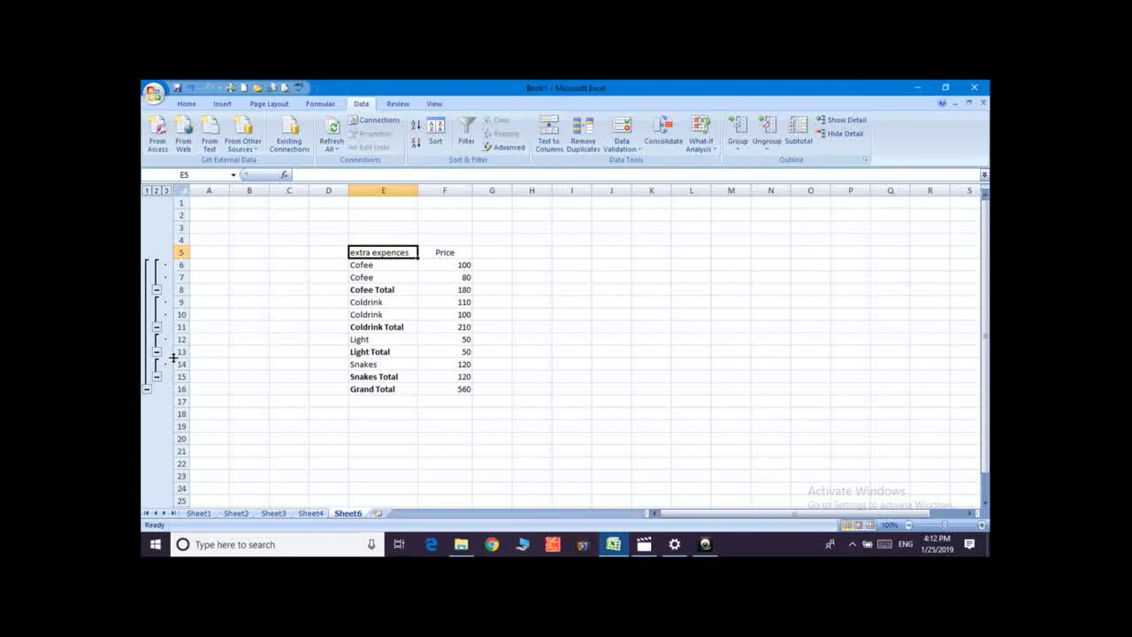
- Collapse the Cofee, Coldrink, Light and Snakes groups, then the whole list to the Grand Total
click(157, 290)
click(158, 303)
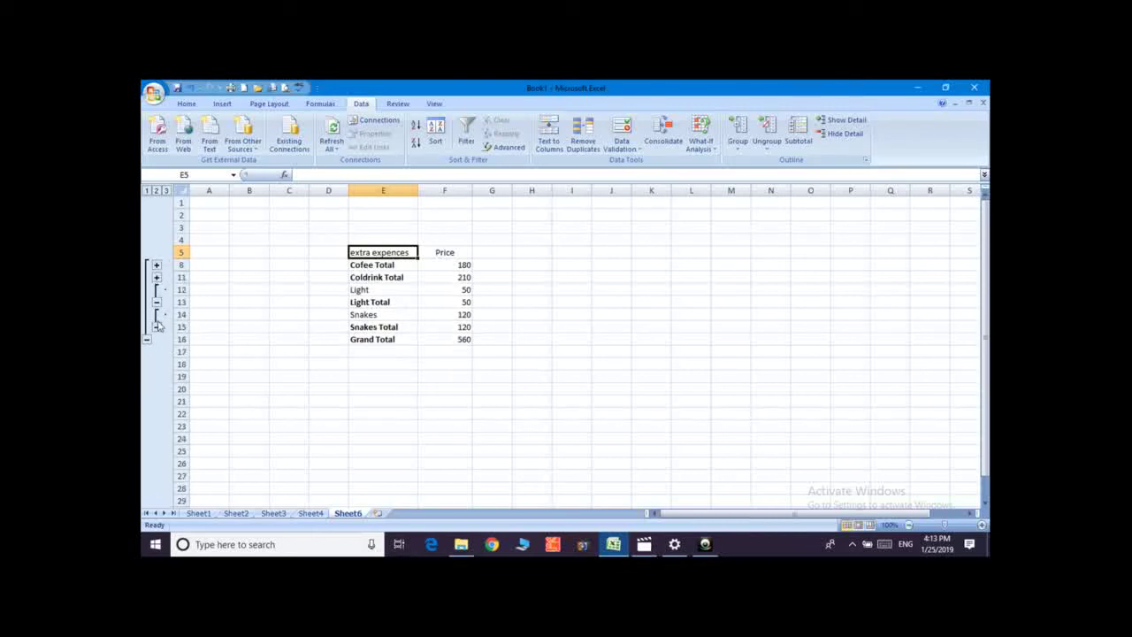
click(157, 304)
click(157, 315)
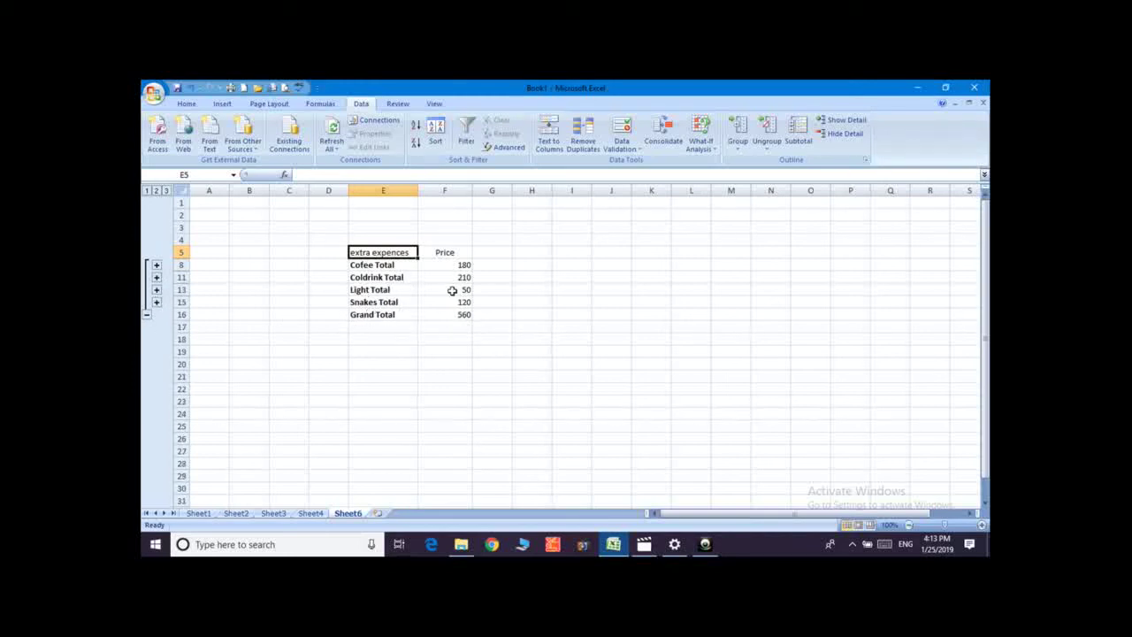
click(147, 315)
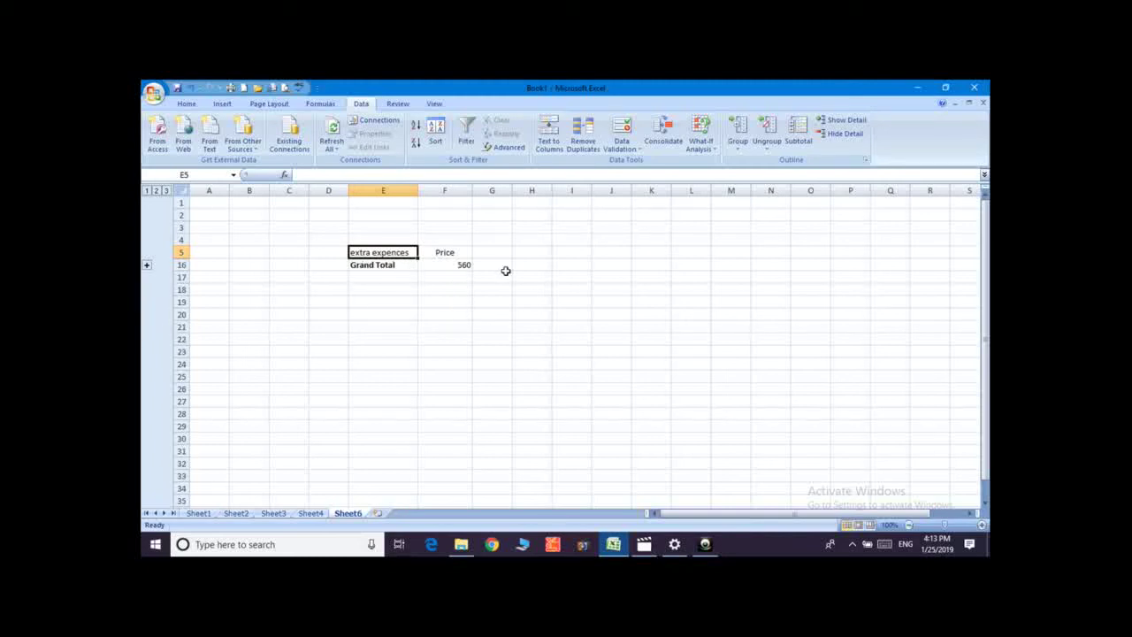
- Expand the item totals, then the Snakes, Light and Coldrink detail rows, leaving Cofee collapsed
click(148, 265)
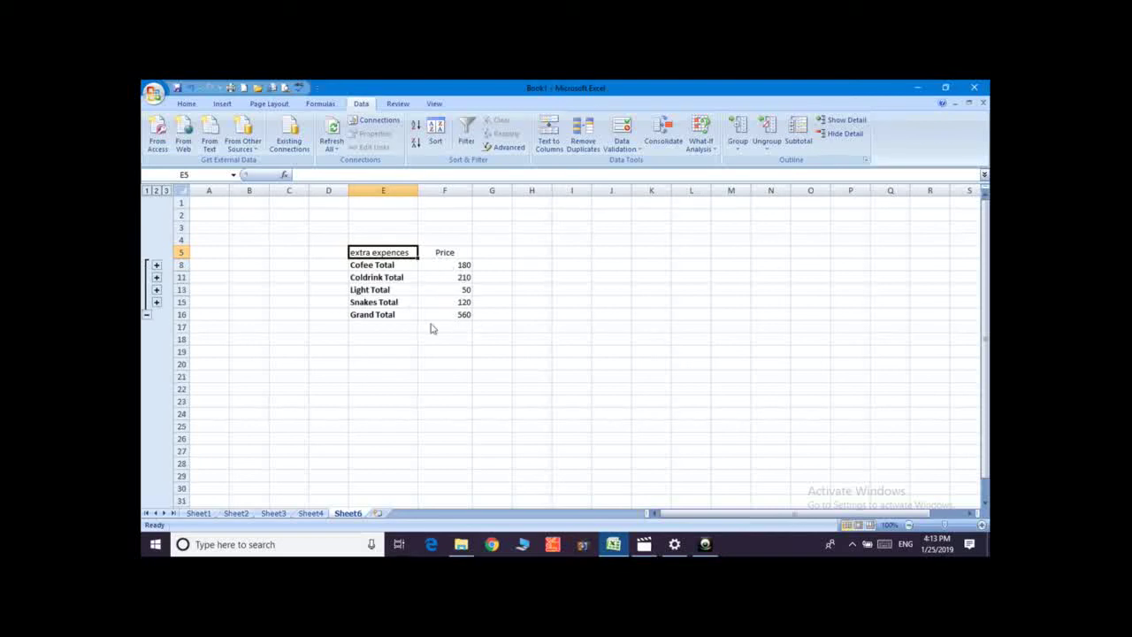
click(157, 303)
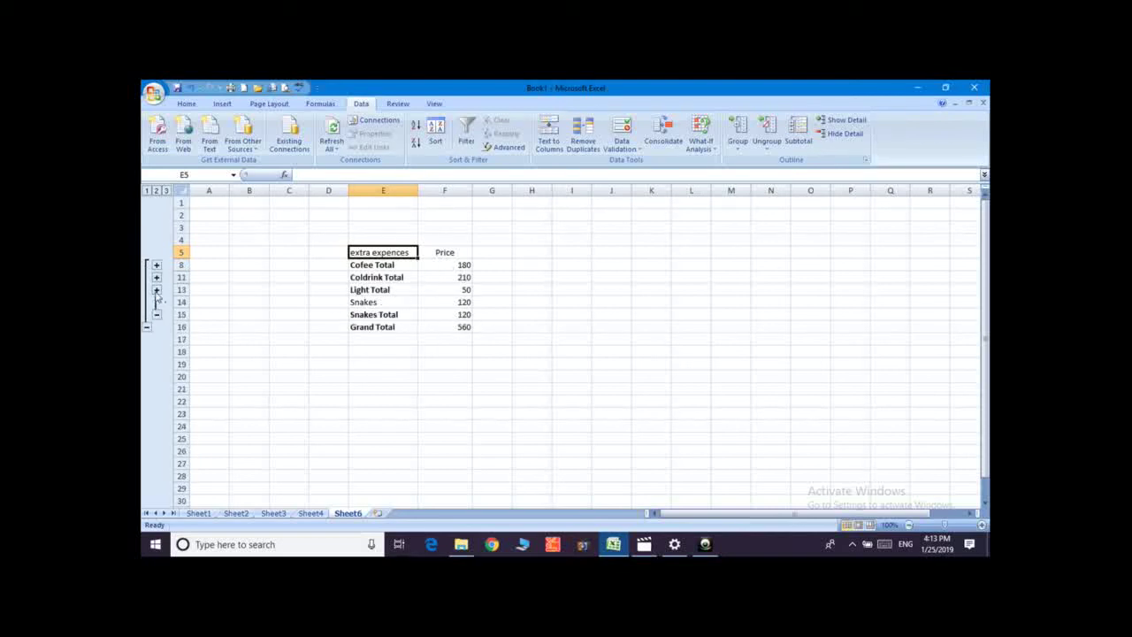
click(157, 290)
click(156, 277)
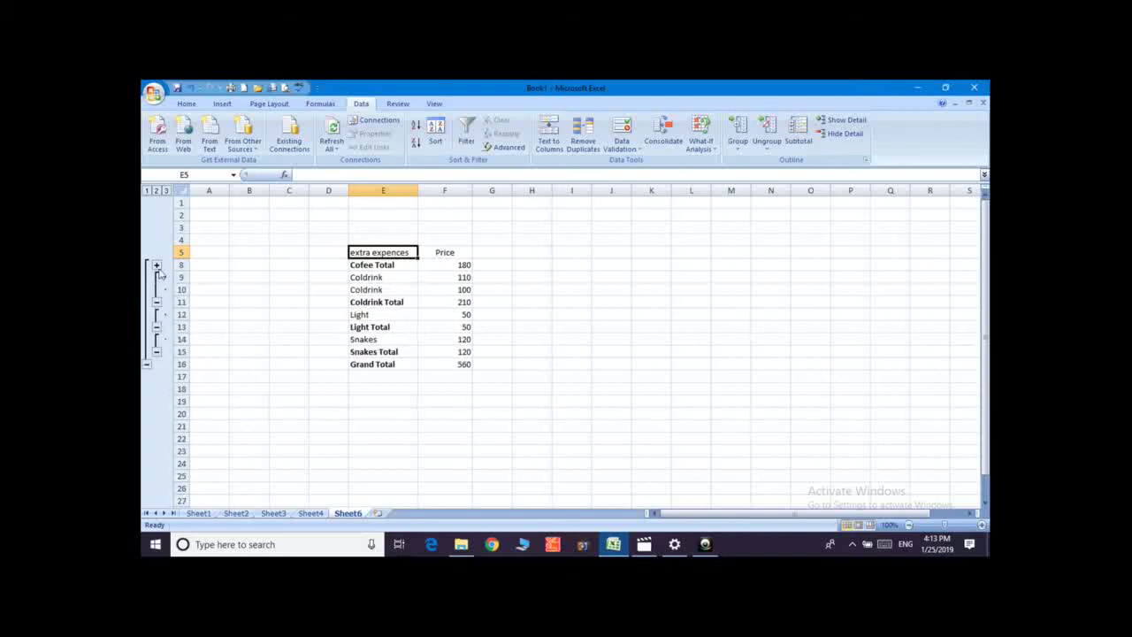